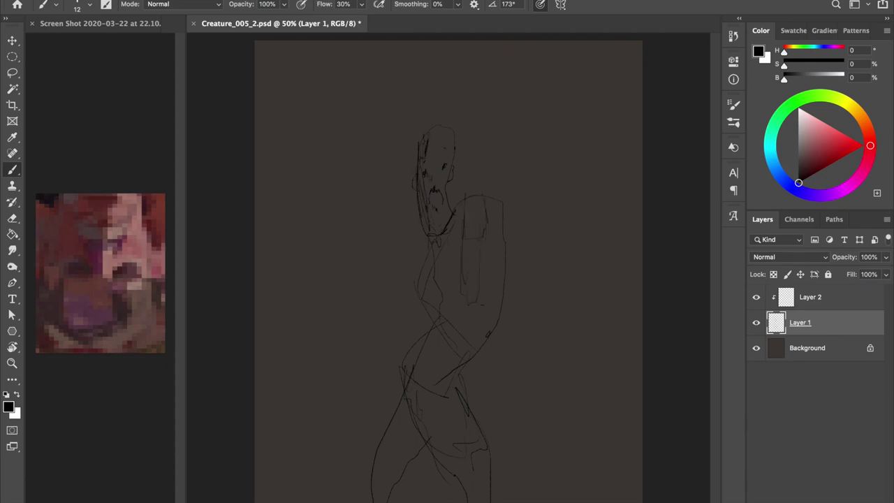
- Sketch lines across the waist and hips, undoing one stray curved stroke
left_click_drag(450, 258, 381, 366)
key("ctrl+z")
left_click_drag(460, 311, 452, 343)
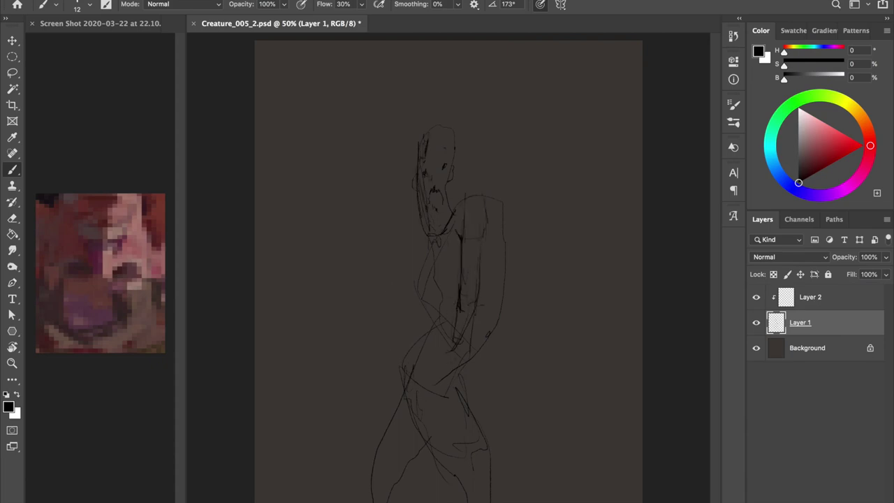
left_click_drag(461, 308, 397, 363)
left_click_drag(416, 331, 394, 384)
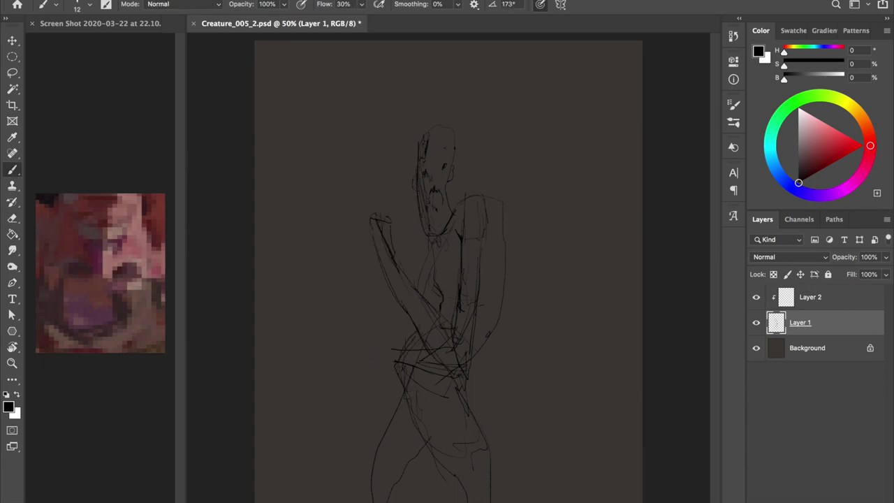
- Add claw fingers to the raised hand, then rough in the lower leg and toed foot
left_click_drag(359, 198, 298, 130)
left_click_drag(355, 194, 330, 175)
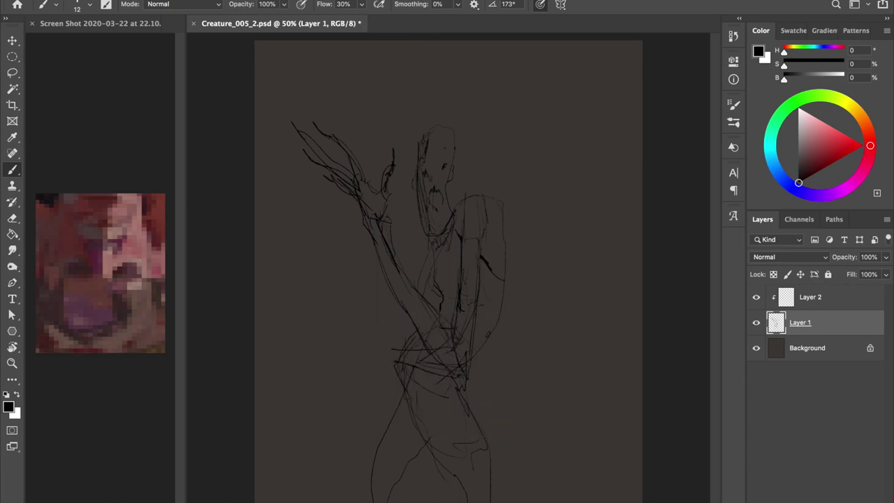
left_click_drag(410, 392, 436, 499)
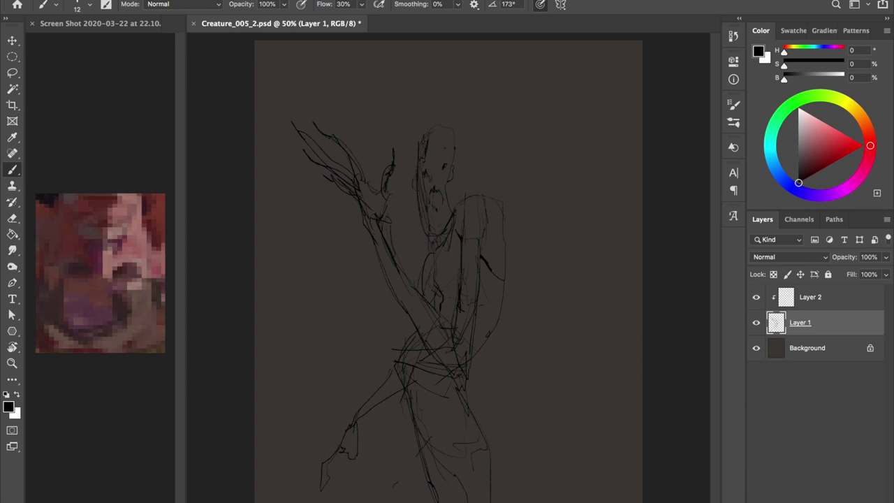
left_click_drag(307, 466, 301, 499)
left_click_drag(348, 464, 356, 487)
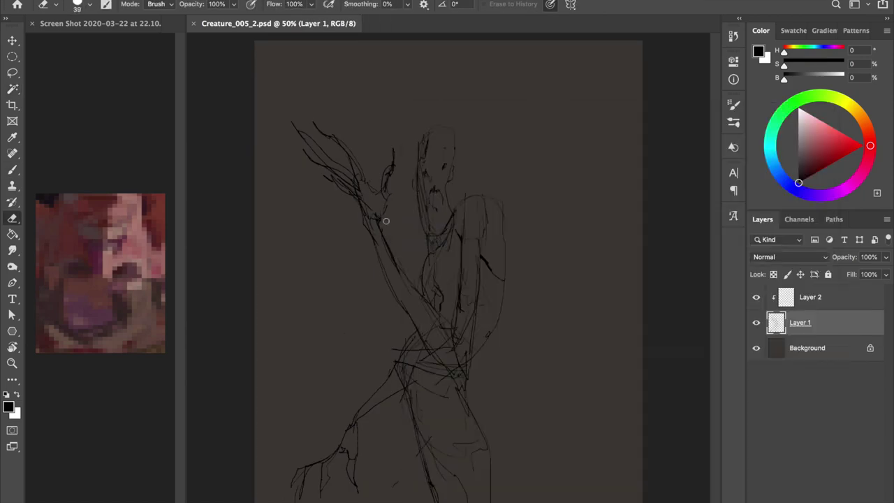
key("w")
left_click(402, 87)
key("ctrl+d")
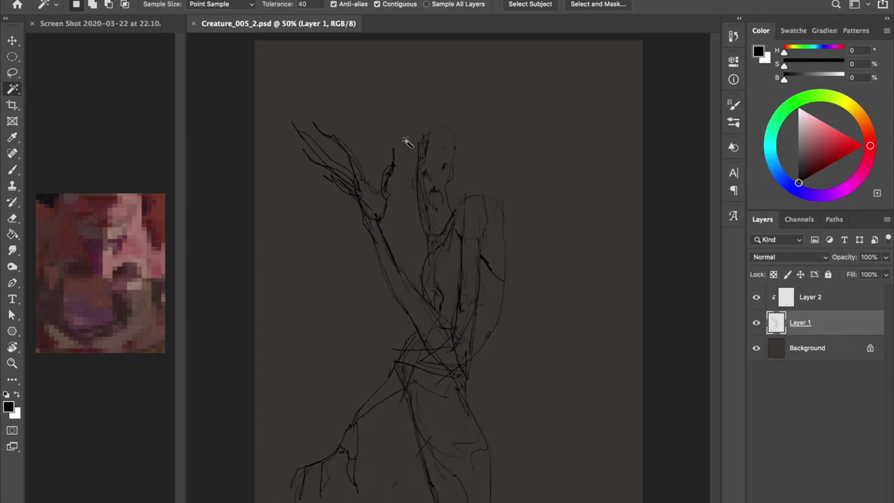
key("b")
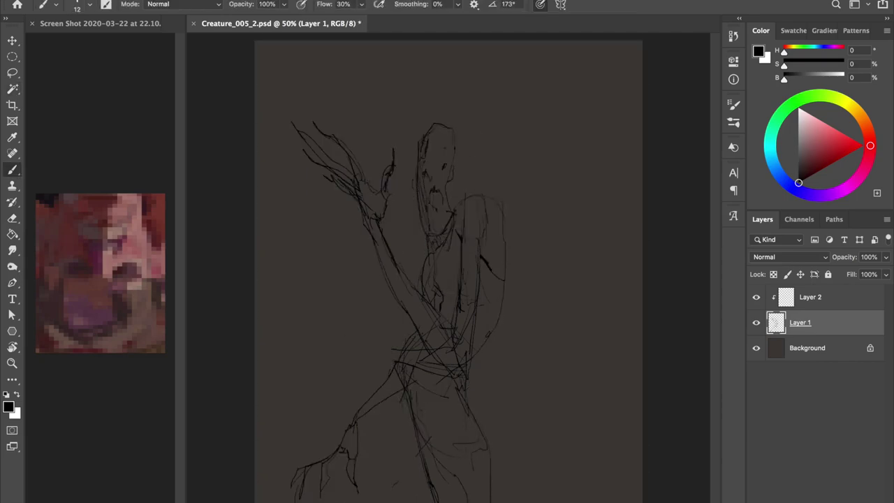
scroll(432, 240, "up", 3)
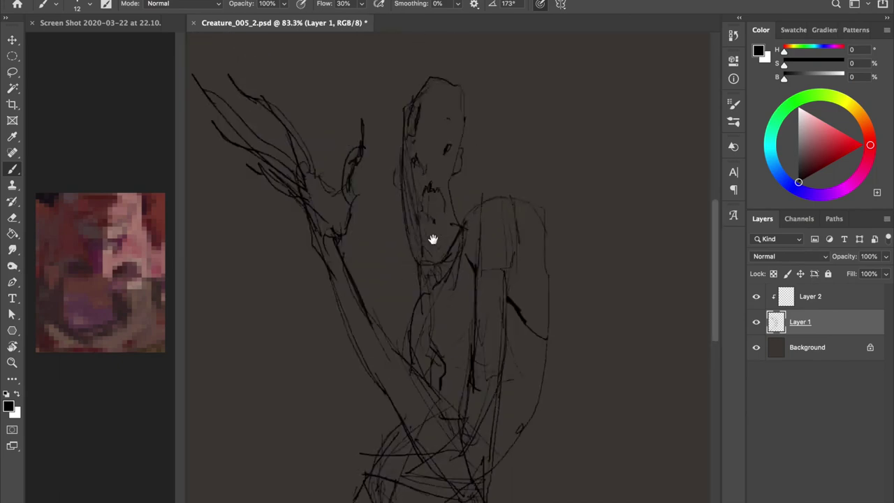
left_click_drag(432, 239, 451, 360)
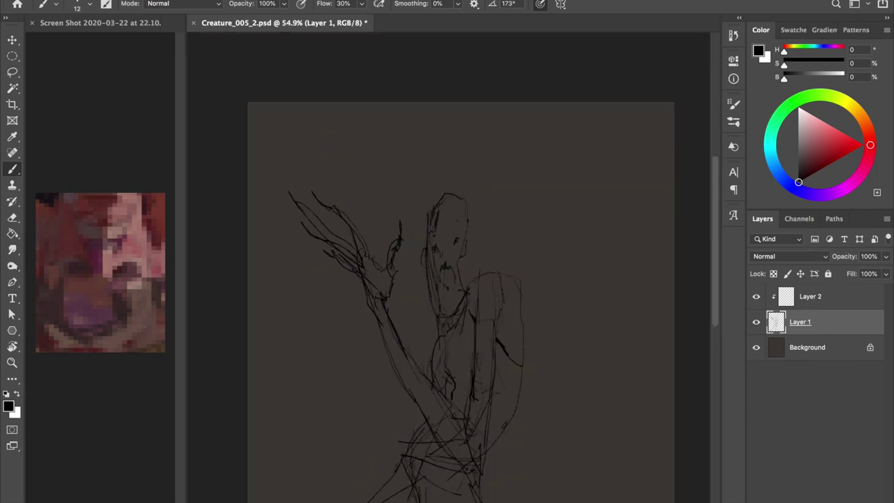
scroll(447, 265, "up", 3)
key("ctrl+s")
scroll(383, 205, "down", 5)
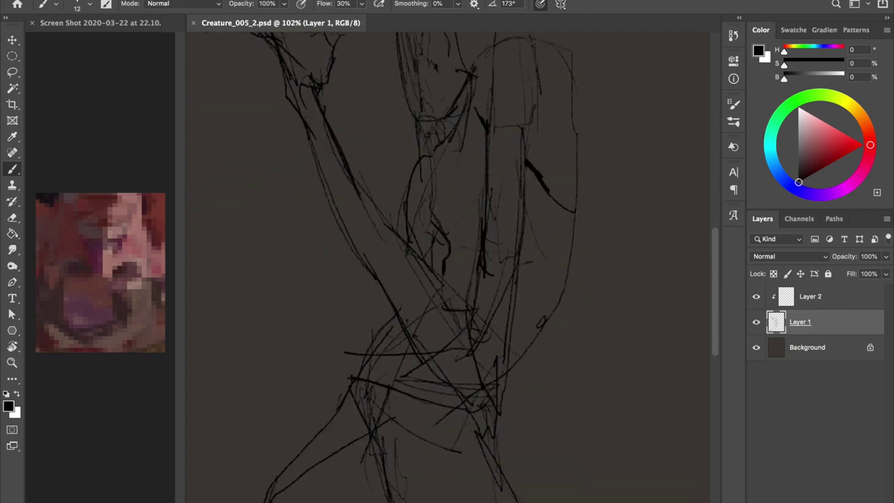
scroll(383, 205, "down", 5)
scroll(368, 173, "down", 5)
scroll(447, 238, "up", 5)
scroll(447, 238, "up", 5)
scroll(447, 238, "down", 3)
key("w")
- Rename the sketch layer Line and fill the inverted figure selection with maroon on a new layer
left_click(547, 295)
type("Line")
key("Return")
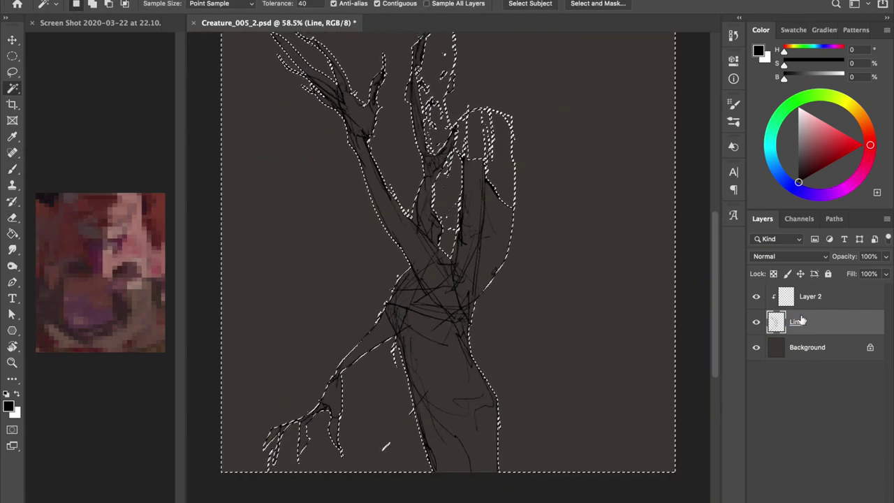
key("ctrl+shift+n")
key("ctrl+shift+i")
key("alt+BackSpace")
key("ctrl+d")
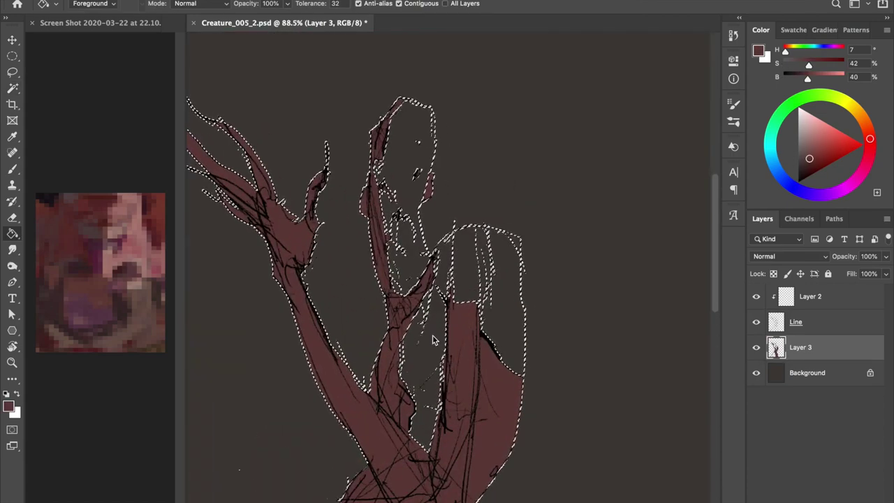
- Paint maroon over the shoulder, neck and head with a larger brush
left_click_drag(443, 263, 454, 251)
key("shift+0")
mouse_move(412, 272)
left_mouse_down()
mouse_move(403, 253)
mouse_move(415, 151)
mouse_move(387, 160)
mouse_move(409, 140)
left_mouse_up()
scroll(387, 160, "right", 1)
scroll(409, 139, "down", 5)
mouse_move(436, 196)
left_mouse_down()
mouse_move(431, 111)
mouse_move(411, 216)
left_mouse_up()
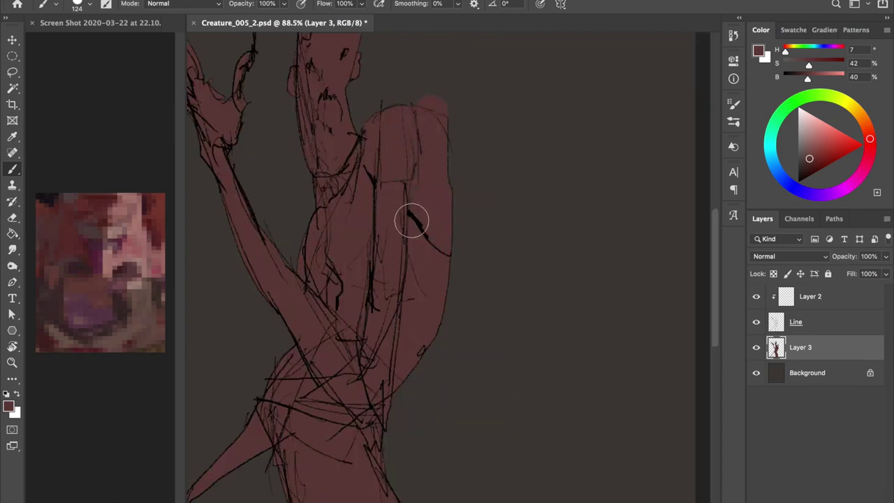
- Choose the fine sketching brush preset and make the Line layer active
key("e")
scroll(462, 216, "down", 2)
scroll(462, 216, "down", 3)
key("b")
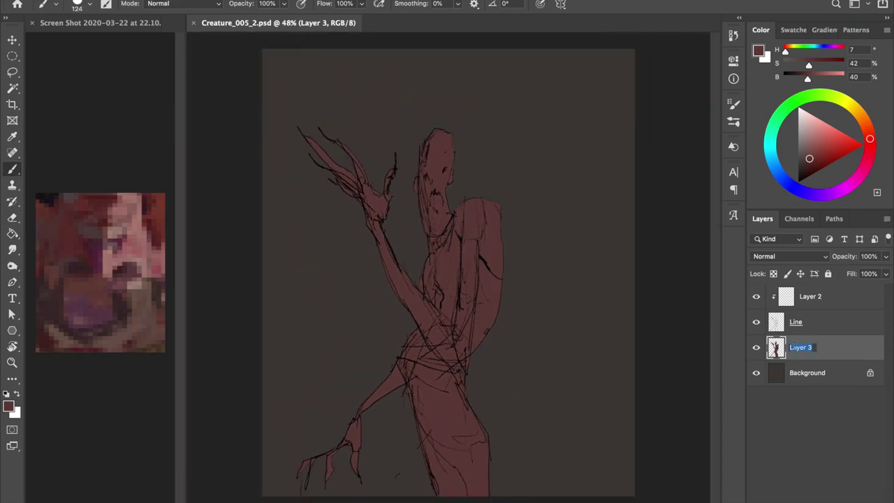
right_click(370, 112)
double_click(604, 362)
scroll(454, 269, "up", 1)
left_click(796, 321)
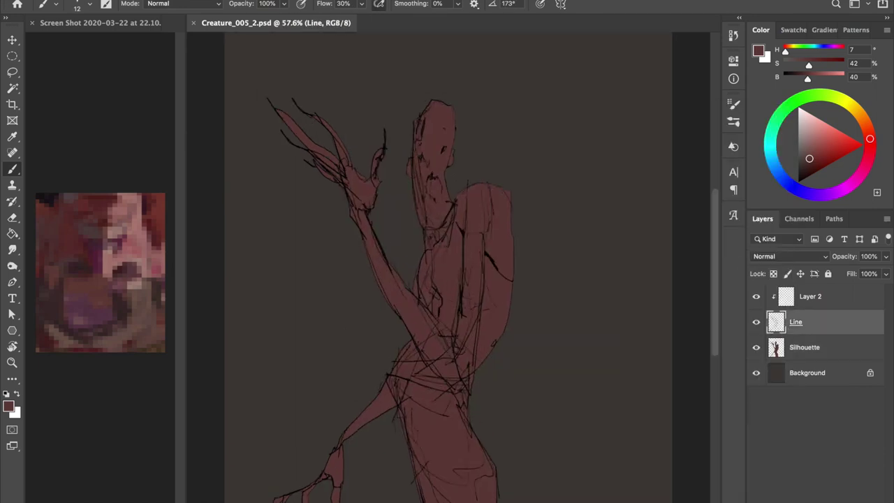
- Reset the colour to black, move Layer 2 below Line, and save the document
left_click(798, 181)
key("alt+bracketright")
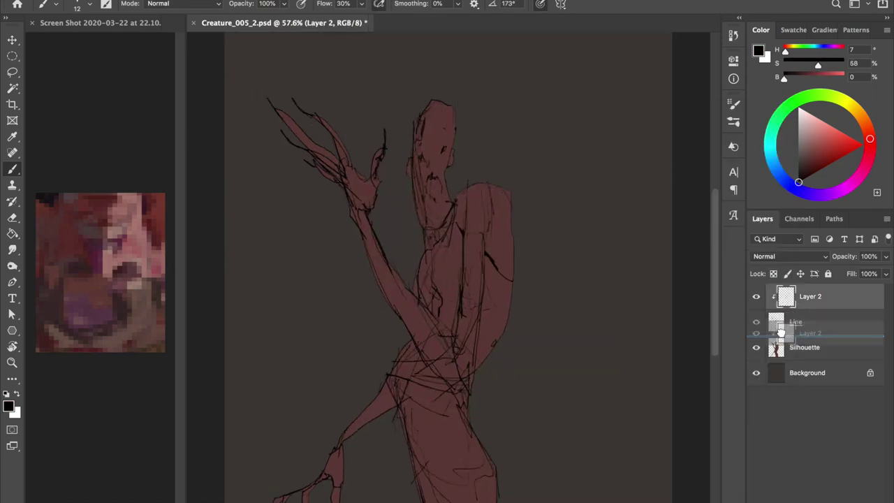
key("ctrl+bracketleft")
key("e")
key("ctrl+s")
key("b")
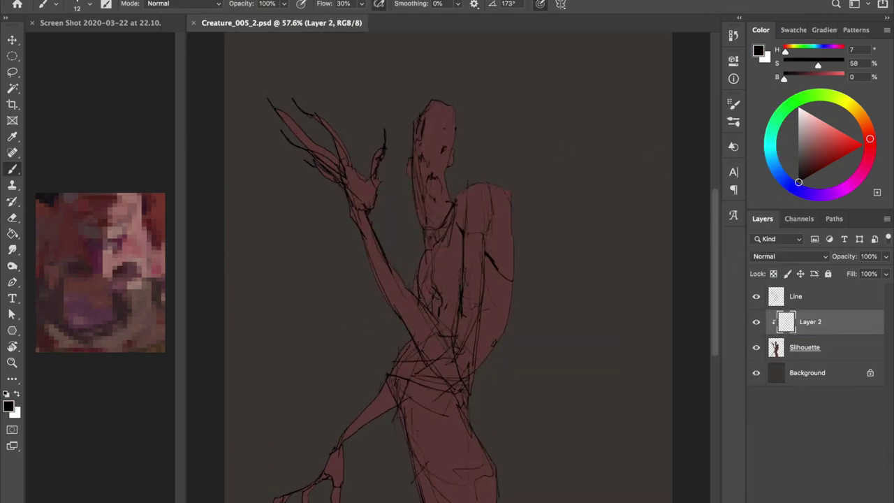
- Sample the silhouette's pinkish brown and paint light pink highlights on the head, back and torso
scroll(330, 233, "down", 2)
left_click(454, 266, "alt")
mouse_move(426, 77)
left_mouse_down()
mouse_move(444, 108)
mouse_move(441, 189)
left_mouse_up()
left_click_drag(471, 143, 489, 202)
left_click_drag(461, 168, 467, 349)
left_click_drag(497, 183, 491, 307)
mouse_move(461, 374)
left_mouse_down()
mouse_move(451, 311)
mouse_move(475, 447)
left_mouse_up()
scroll(405, 279, "down", 2)
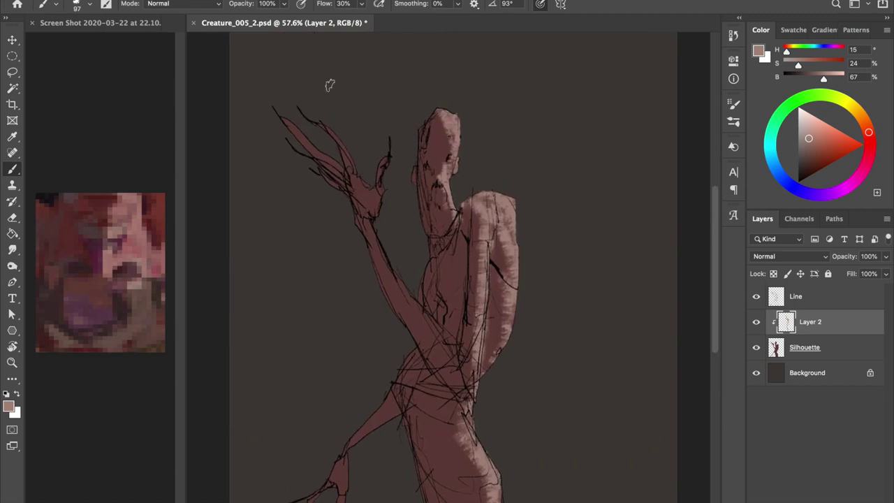
left_click_drag(342, 341, 340, 398)
scroll(484, 337, "up", 3)
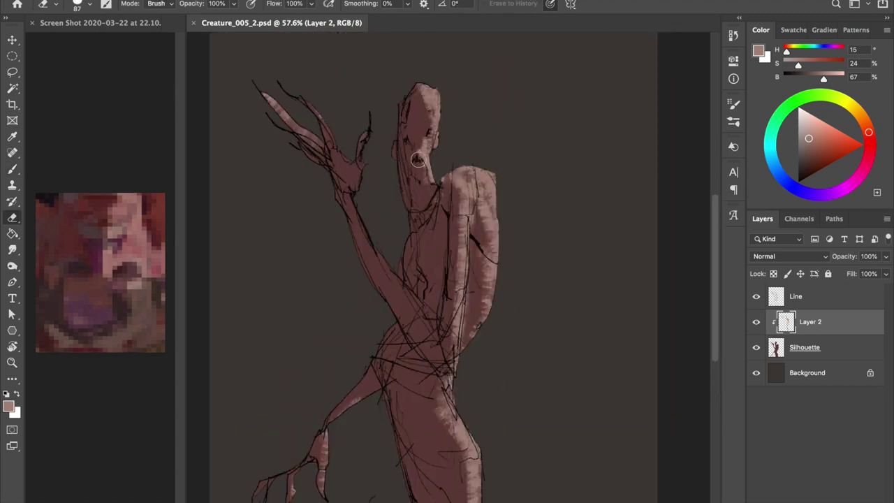
- Pick a darker red-brown and add a new shading layer clipped to the silhouette
left_click(429, 117, "alt")
left_click(427, 118, "alt")
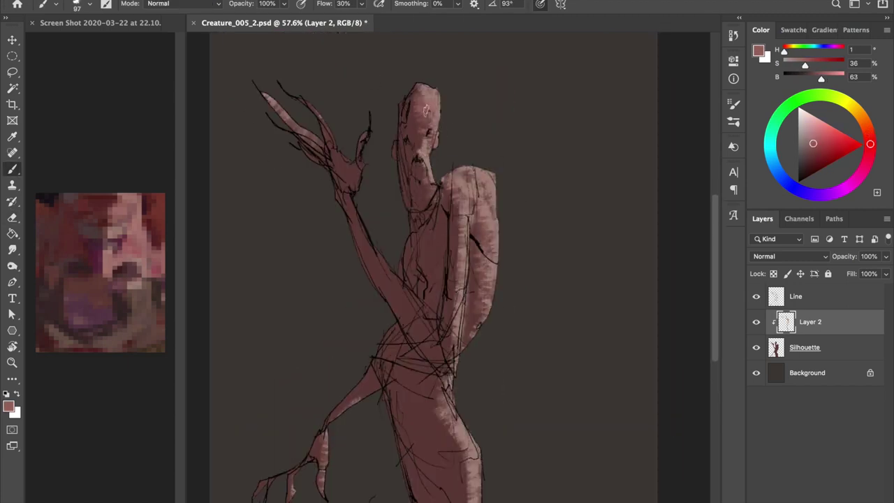
left_click(50, 337, "alt")
key("ctrl+shift+n")
key("Return")
- Lay broad shading strokes across the torso and pick a new shading colour
left_click_drag(334, 129, 419, 335)
left_click_drag(454, 210, 482, 336)
scroll(433, 280, "down", 4)
left_click_drag(426, 238, 440, 391)
left_click_drag(384, 210, 363, 266)
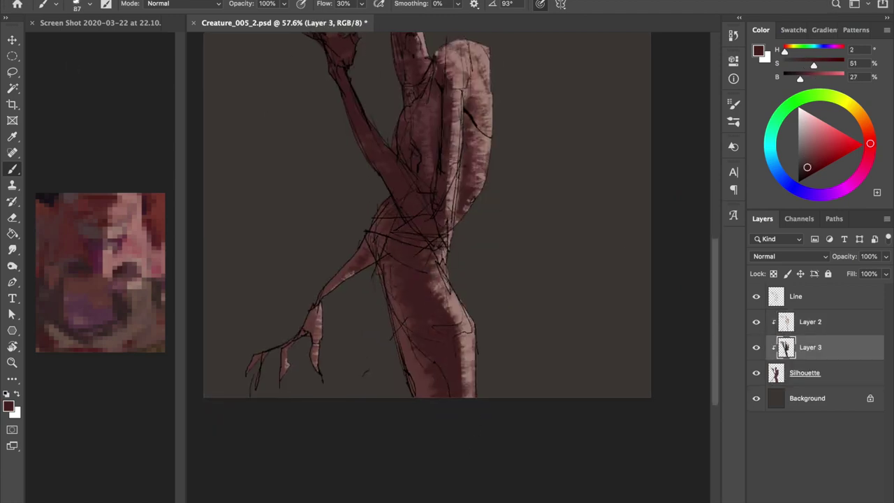
scroll(370, 237, "up", 2)
scroll(350, 210, "up", 3)
left_click(323, 180, "alt")
scroll(423, 266, "down", 2)
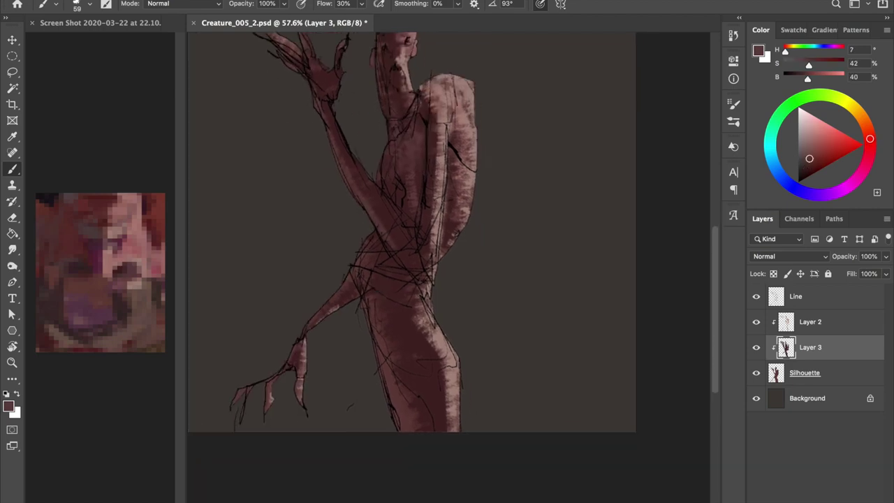
scroll(423, 266, "up", 4)
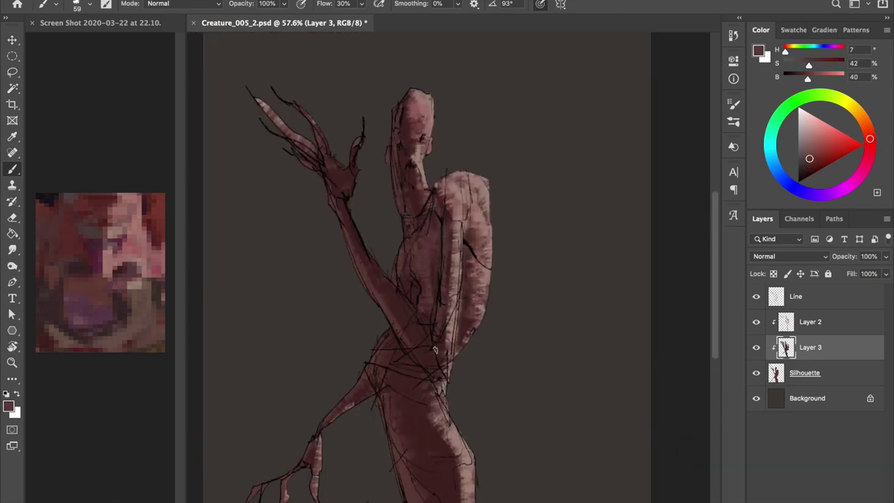
scroll(422, 265, "down", 2)
- Mirror the canvas to check the drawing and try moving the Line layer, undoing the move
key("ctrl+shift+h")
key("ctrl+shift+h")
key("shift+b")
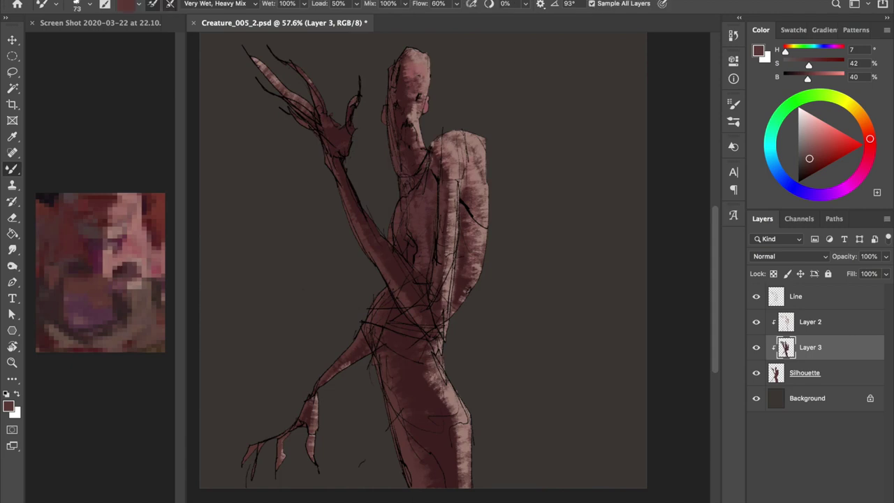
scroll(329, 266, "up", 2)
scroll(328, 265, "up", 1)
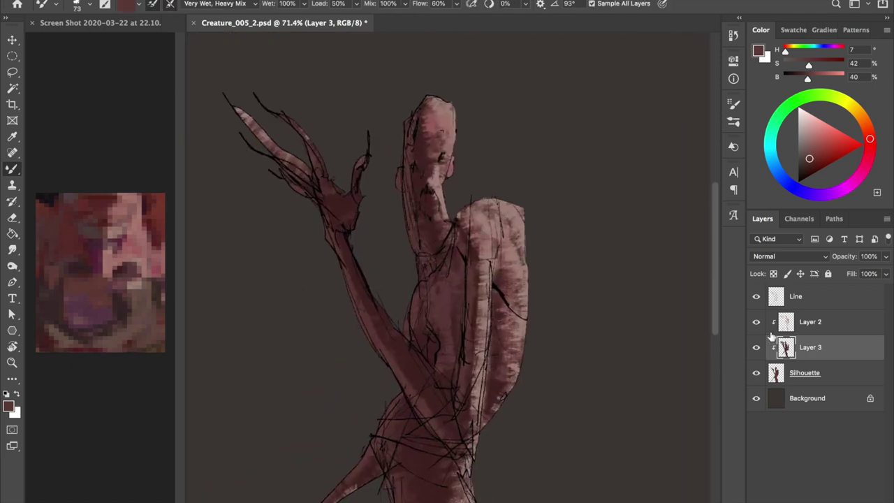
left_click_drag(777, 301, 778, 361)
key("ctrl+z")
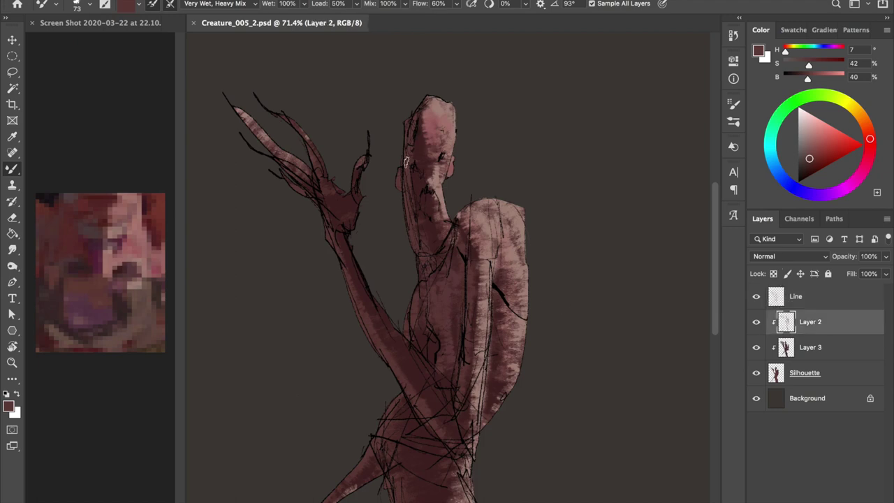
scroll(426, 219, "down", 2)
key("shift+b")
- Shade the back with dark purple and the lower body with dark red strokes
left_click(436, 306, "alt")
mouse_move(489, 224)
left_mouse_down()
mouse_move(500, 286)
mouse_move(509, 260)
left_mouse_up()
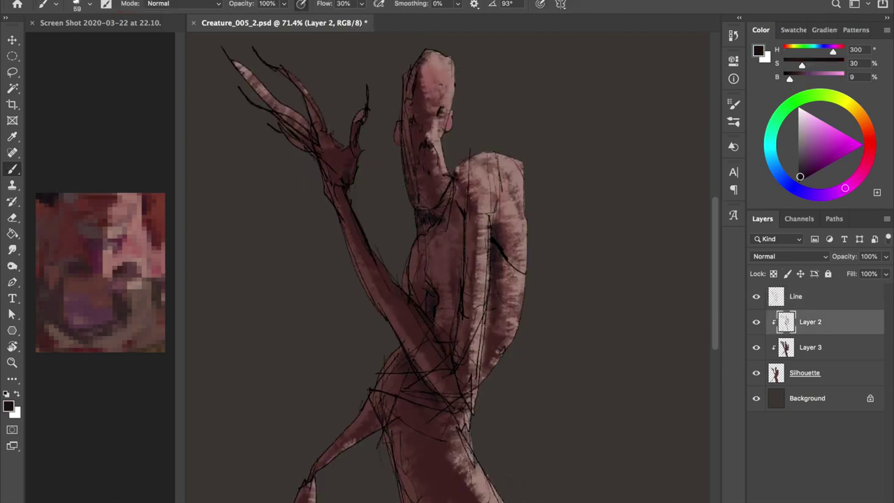
scroll(447, 265, "down", 3)
left_click_drag(416, 301, 425, 410)
scroll(447, 266, "up", 3)
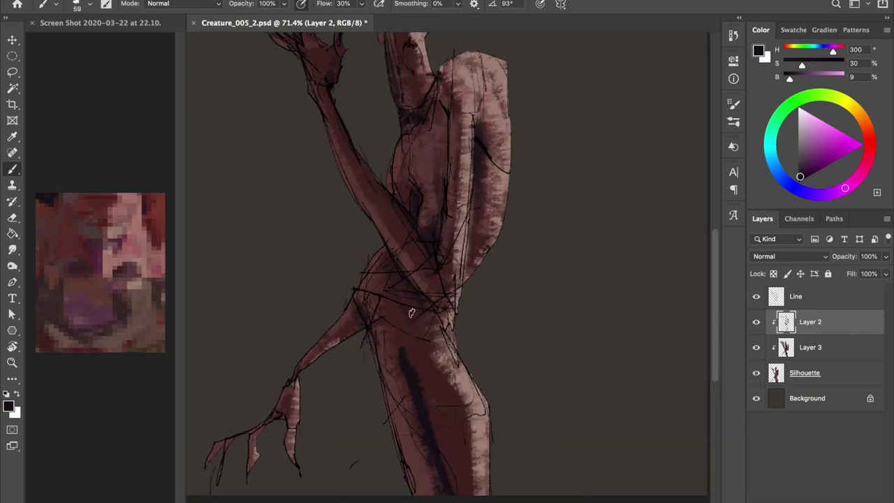
key("ctrl+minus")
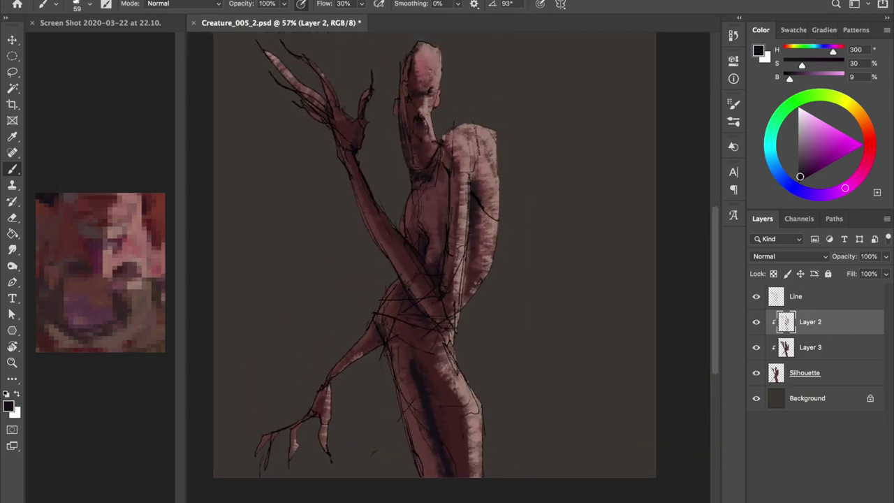
left_click(433, 391, "alt")
left_click_drag(440, 387, 433, 475)
left_click(419, 363, "alt")
left_click_drag(426, 384, 437, 412)
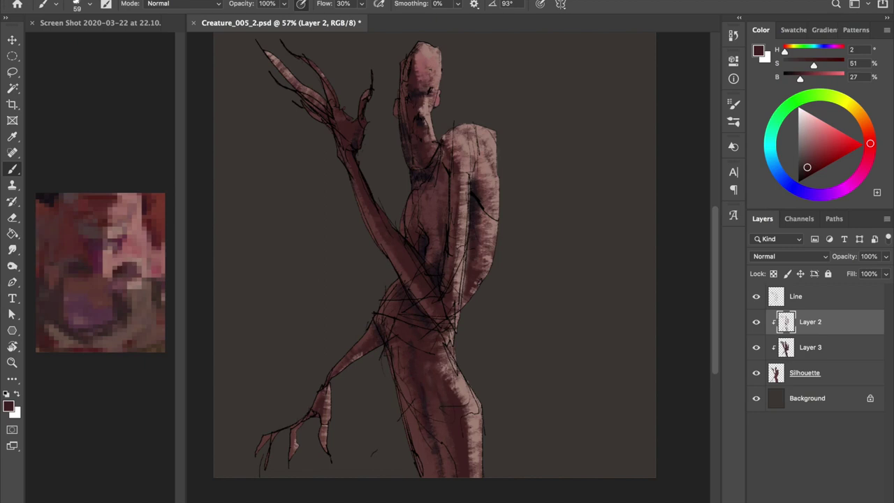
left_click_drag(442, 367, 452, 475)
- Paint dark shading and lighter pink strokes on the shoulder, plus a dark stroke near the head
scroll(447, 251, "up", 2)
left_click_drag(455, 105, 465, 167)
left_click(457, 125, "alt")
left_click_drag(457, 88, 463, 150)
left_click(482, 112, "alt")
left_click_drag(489, 105, 500, 157)
scroll(447, 266, "up", 3)
left_click(419, 139, "alt")
left_click_drag(415, 70, 419, 110)
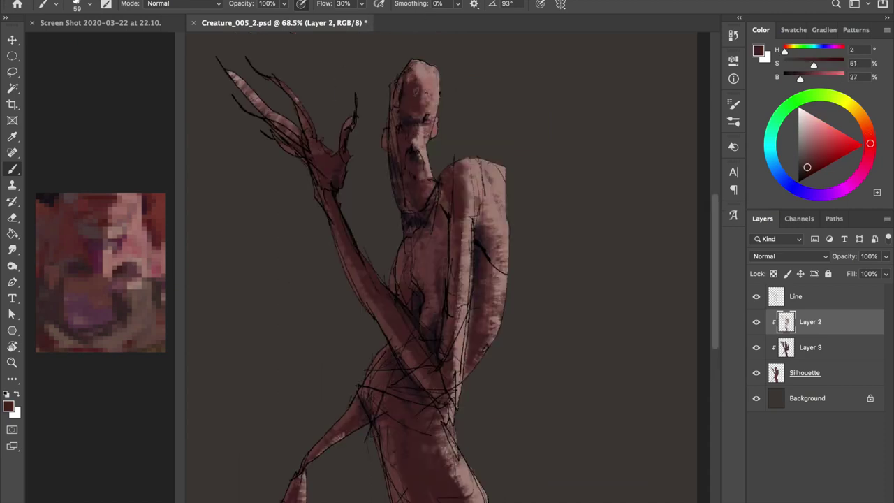
- Paint pale pink highlights on top of the head, check the flipped canvas and save
left_click(144, 256, "alt")
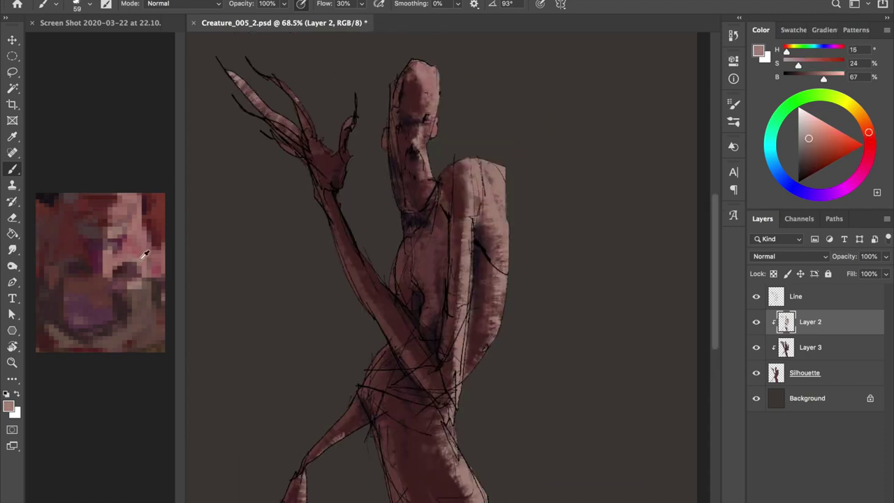
left_click(429, 87, "alt")
mouse_move(426, 77)
left_mouse_down()
mouse_move(440, 101)
mouse_move(425, 114)
left_mouse_up()
key("bracketright")
key("bracketright")
key("bracketright")
key("ctrl+shift+h")
key("ctrl+shift+h")
key("ctrl+s")
left_click(426, 114, "alt")
left_click(147, 236, "alt")
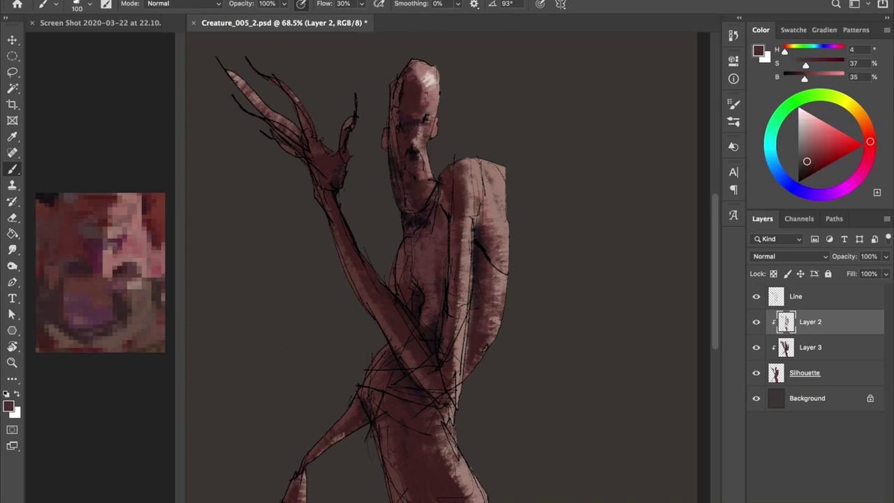
left_click(776, 296)
key("ctrl+j")
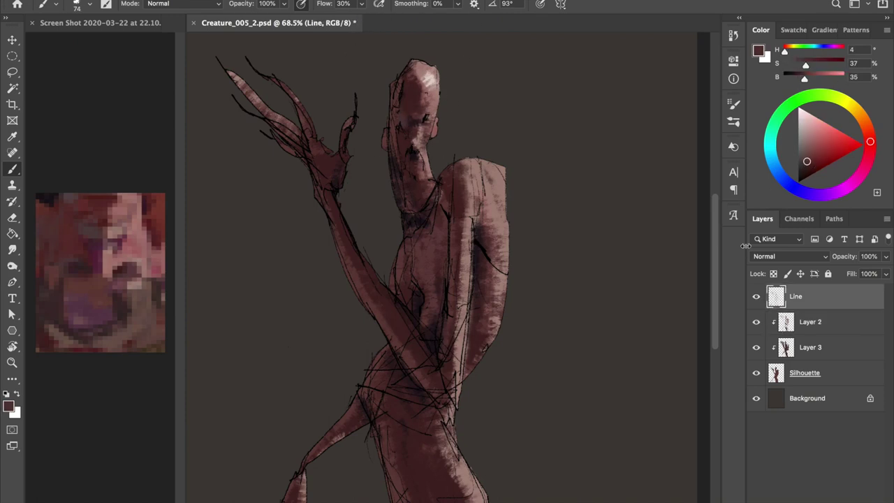
- Clip the Line copy below Line and blend the left side of the head with the Mixer Brush
key("shift+b")
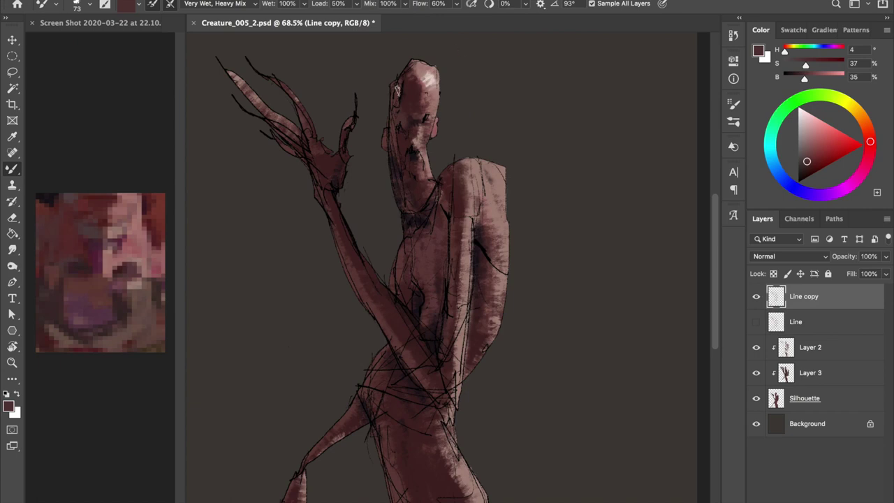
key("ctrl+bracketleft")
key("ctrl+alt+g")
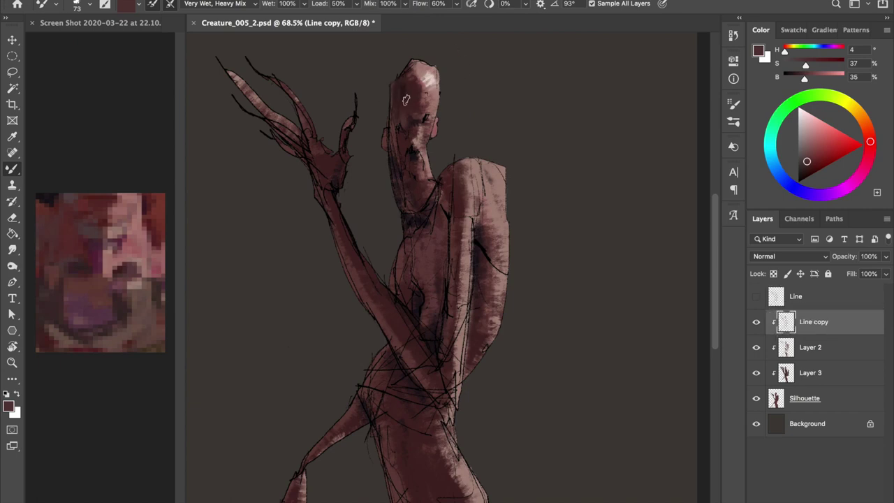
left_click_drag(395, 126, 394, 87)
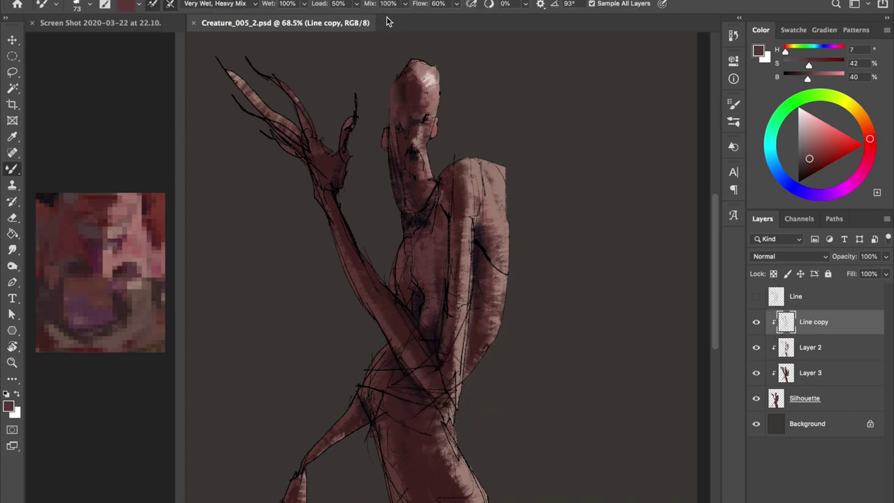
scroll(375, 118, "up", 3)
- Duplicate the Line layer again and erase stray sketch lines from the neck, back and hip
key("e")
key("alt+bracketright")
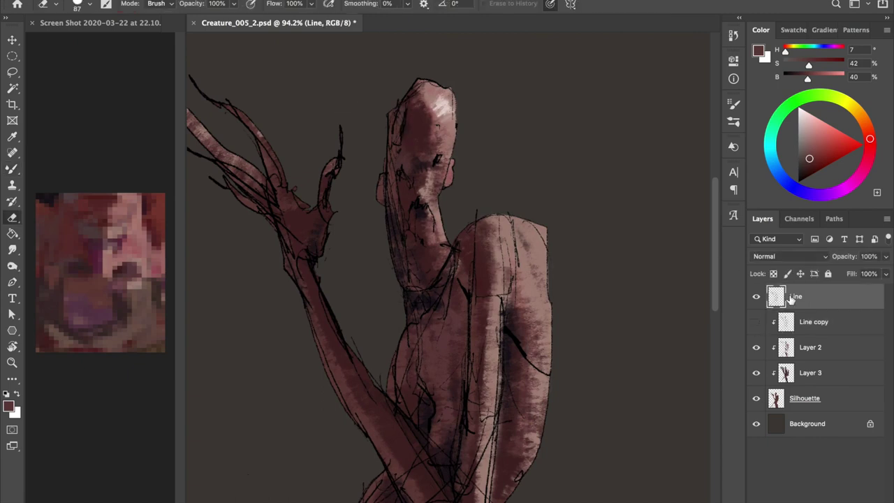
key("ctrl+j")
left_click(756, 321)
mouse_move(397, 137)
left_mouse_down()
mouse_move(405, 257)
mouse_move(437, 160)
mouse_move(468, 126)
mouse_move(531, 122)
left_mouse_up()
scroll(417, 220, "down", 3)
left_click_drag(492, 189, 460, 329)
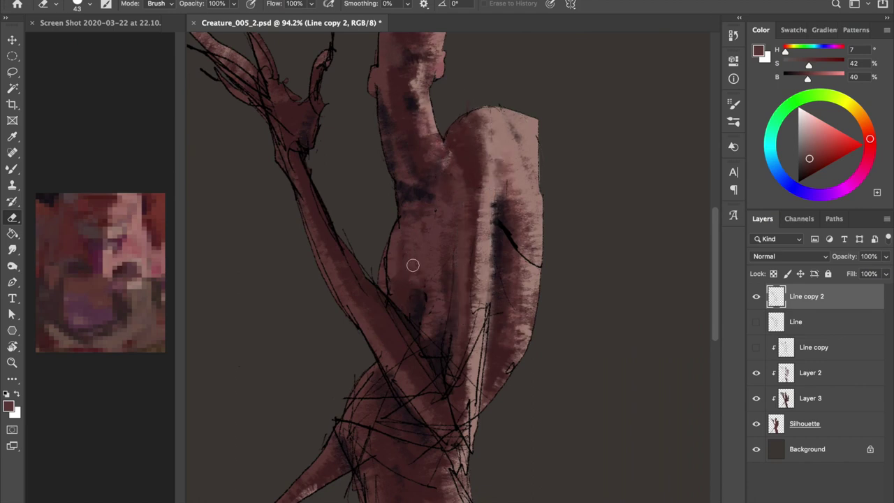
left_click_drag(488, 294, 453, 405)
left_click_drag(498, 222, 538, 265)
- Pan around to review the cleaned linework, return to Layer 2 with the brush, and save
scroll(493, 266, "down", 4)
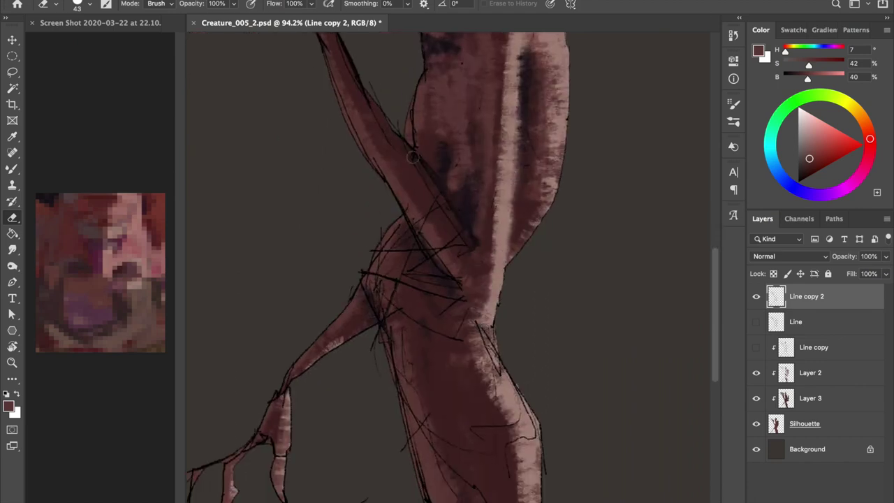
scroll(424, 174, "up", 5)
scroll(365, 192, "up", 2)
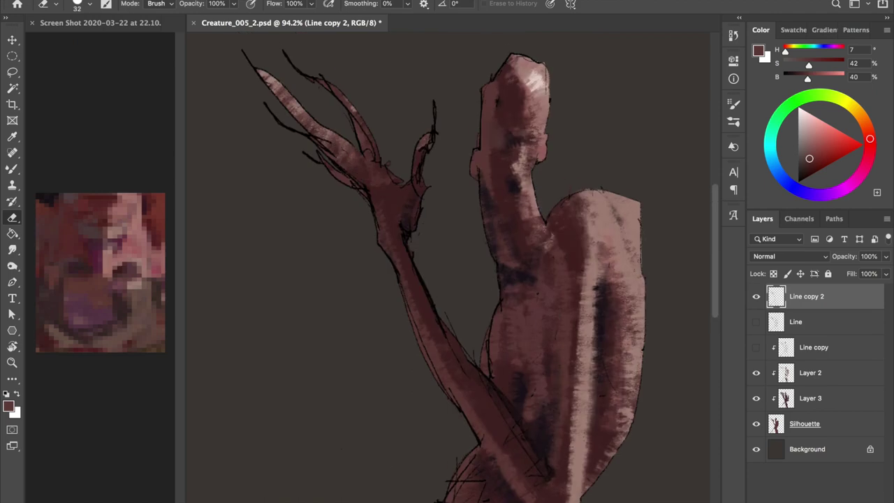
scroll(409, 199, "down", 3)
scroll(409, 200, "down", 2)
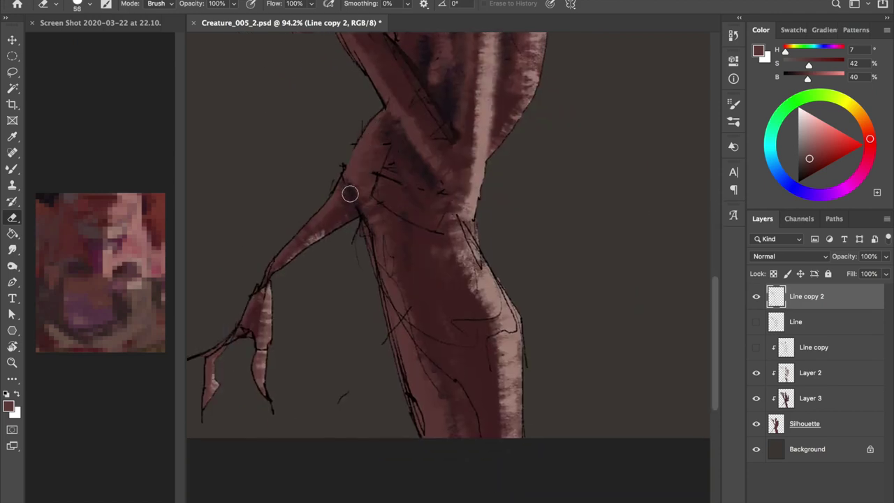
scroll(419, 273, "down", 2)
scroll(419, 272, "left", 2)
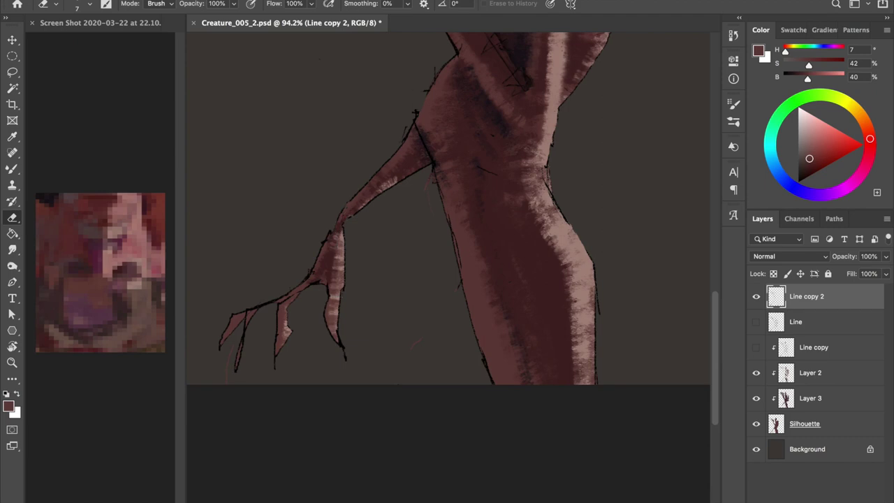
scroll(415, 112, "up", 3)
left_click(768, 376)
key("b")
key("ctrl+s")
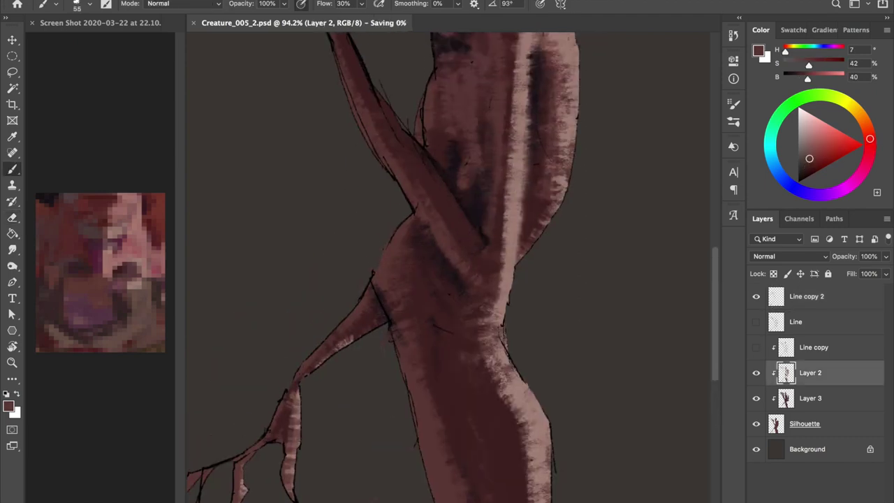
- Rename the top line layer to 'Outline' and make the Line layer visible again
scroll(419, 210, "down", 1)
double_click(807, 296)
type("Outline")
key("Return")
scroll(419, 209, "down", 1)
left_click(756, 321)
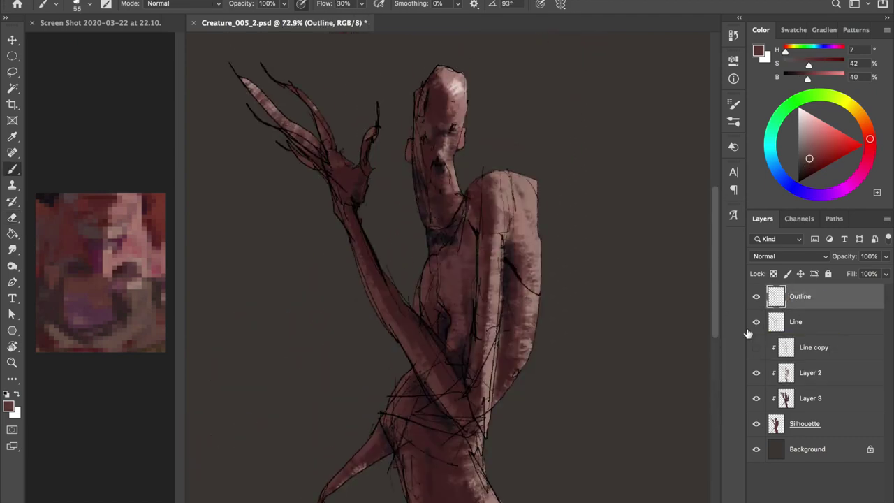
scroll(447, 252, "up", 2)
scroll(447, 252, "up", 2)
- Lock the Outline layer, hide Line, and make Line copy the visible active layer
key("shift+b")
key("alt+bracketleft")
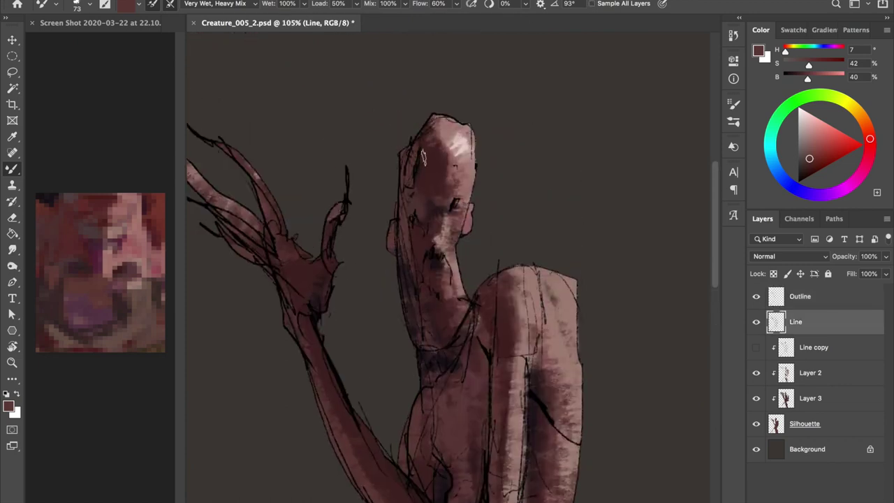
scroll(447, 280, "down", 1)
left_click(800, 296)
left_click(829, 273)
left_click(796, 322)
left_click(756, 321)
left_click(756, 347)
left_click(785, 351)
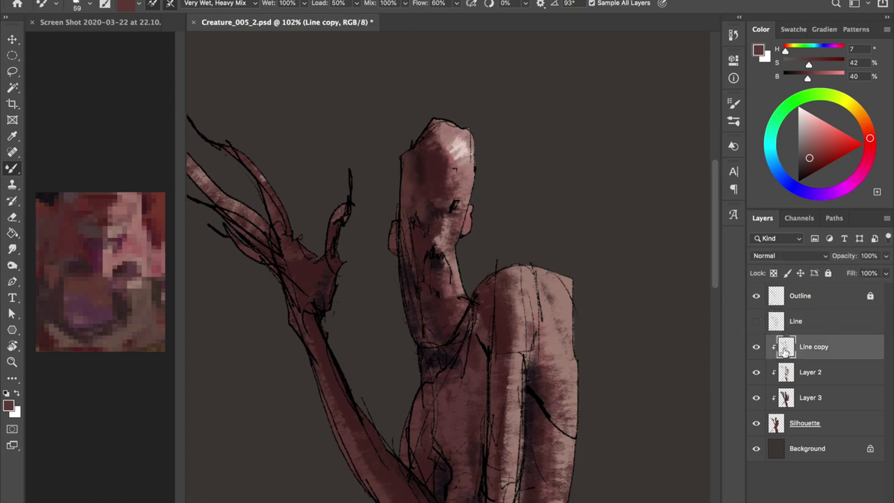
- Paint dark marks at the eye and cheek, then sample a mid pink from the face
scroll(455, 270, "up", 3)
key("shift+b")
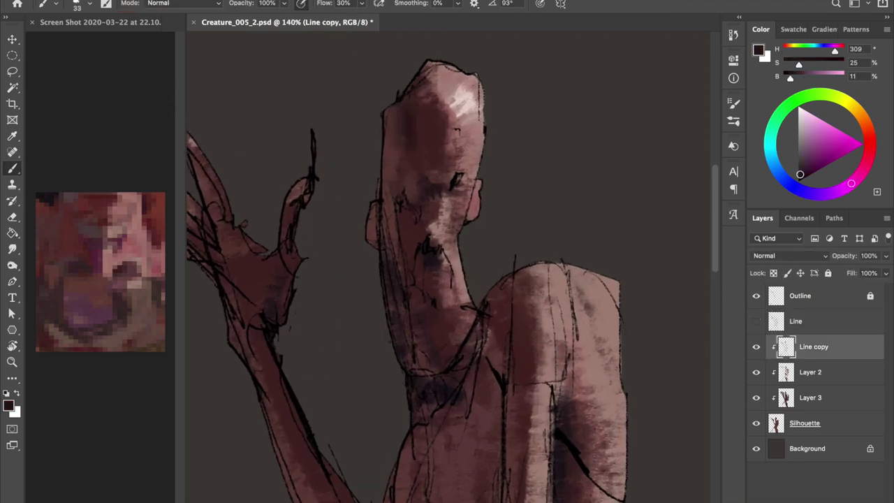
left_click_drag(458, 180, 433, 219)
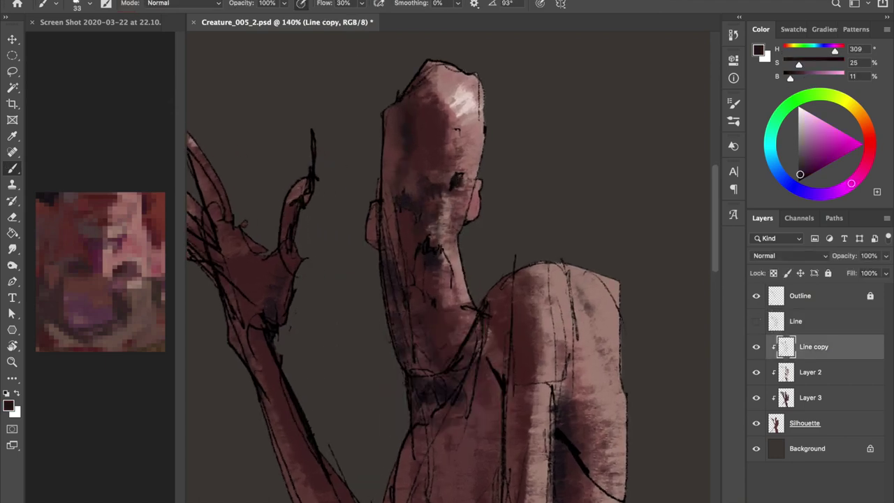
left_click(407, 173, "alt")
key("shift+b")
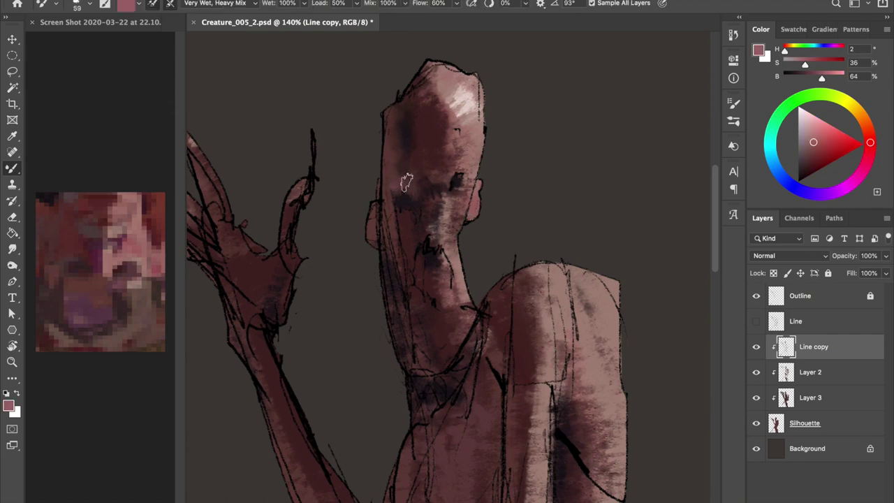
key("shift+b")
key("shift+b")
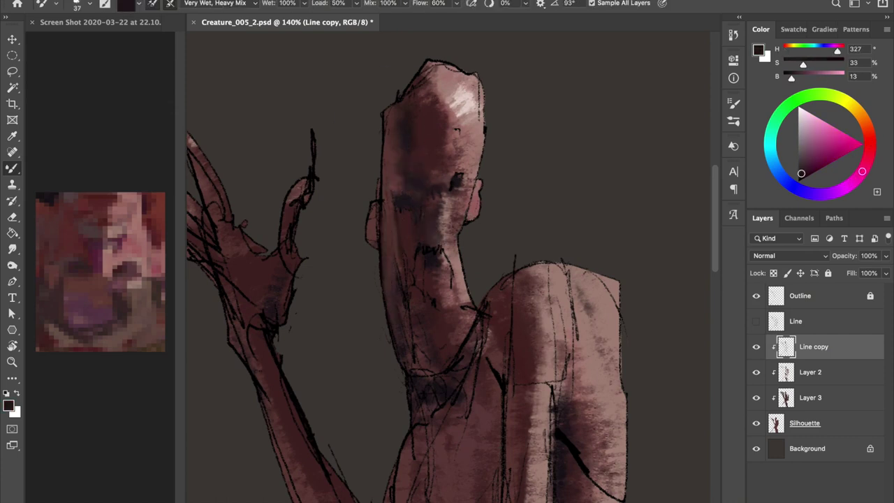
key("shift+b")
- Sample reds and near-black from the face, set paint opacity to 70%, and save
left_click(381, 233, "alt")
key("shift+b")
key("shift+b")
key("shift+b")
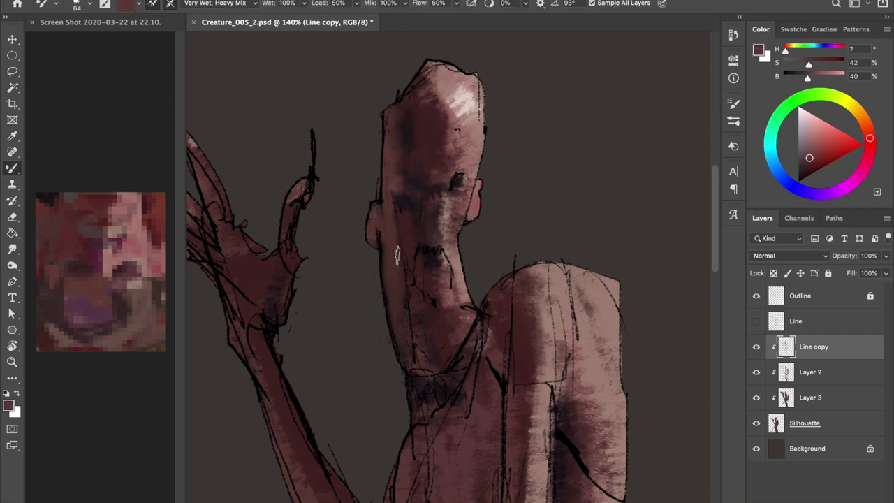
left_click(426, 239, "alt")
key("shift+b")
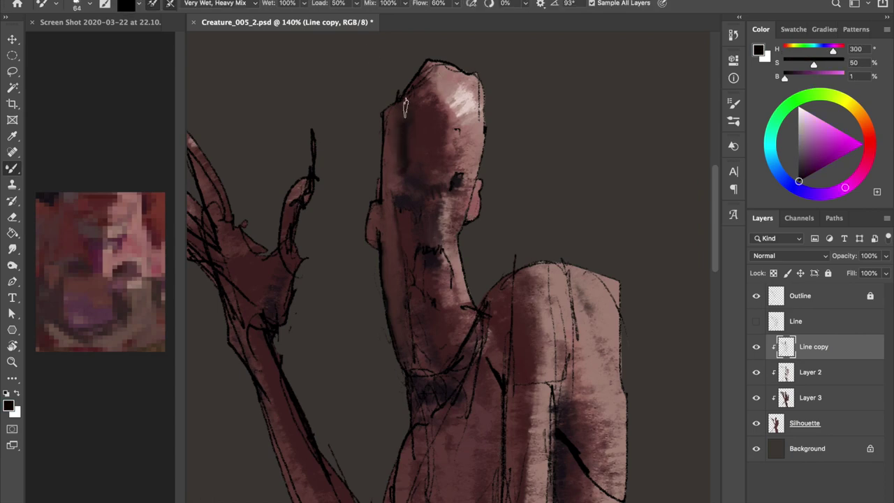
left_click(413, 115, "alt")
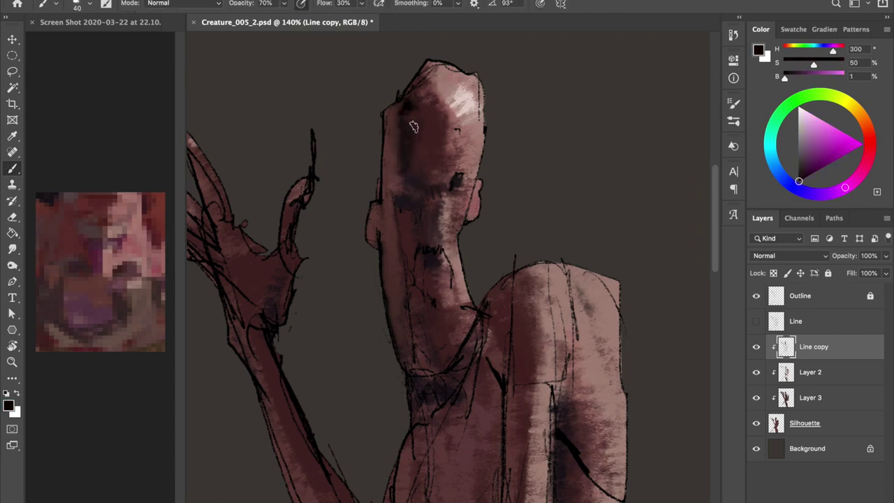
key("7")
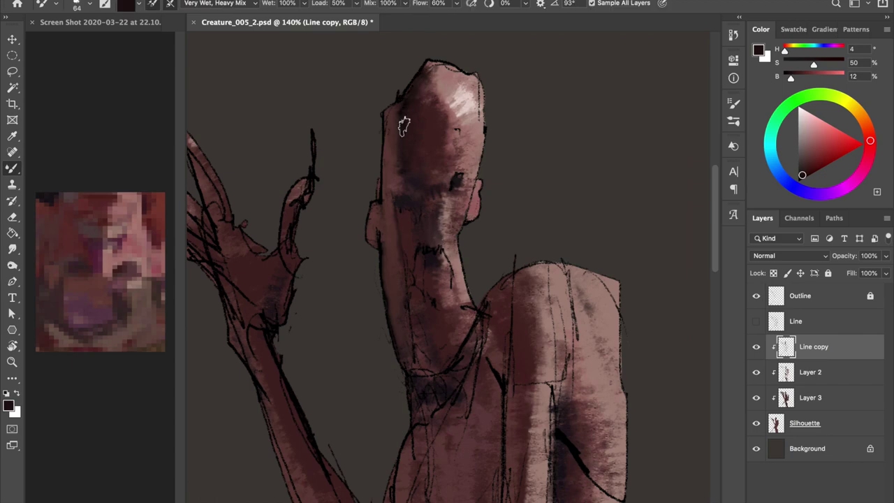
left_click(408, 99, "alt")
key("ctrl+s")
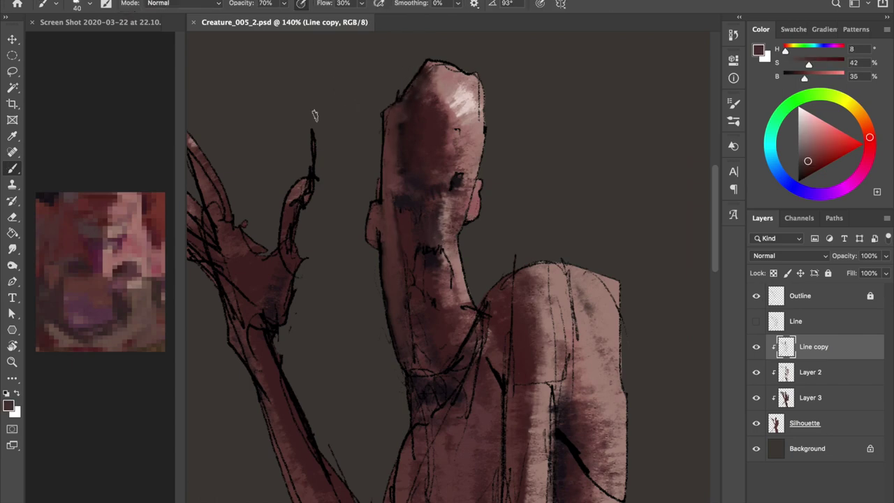
- Paint black and dark red strokes on the face, its left side and the lower neck
key("d")
key("bracketleft")
left_click_drag(402, 207, 445, 224)
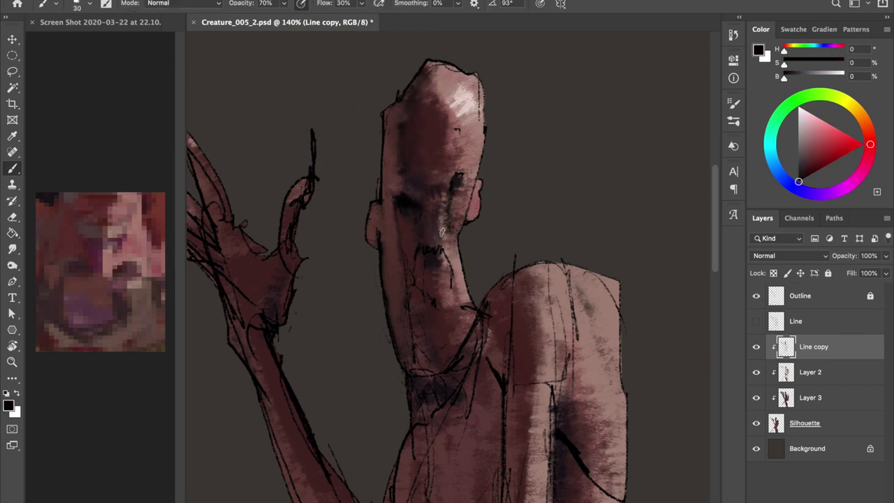
left_click(419, 264, "alt")
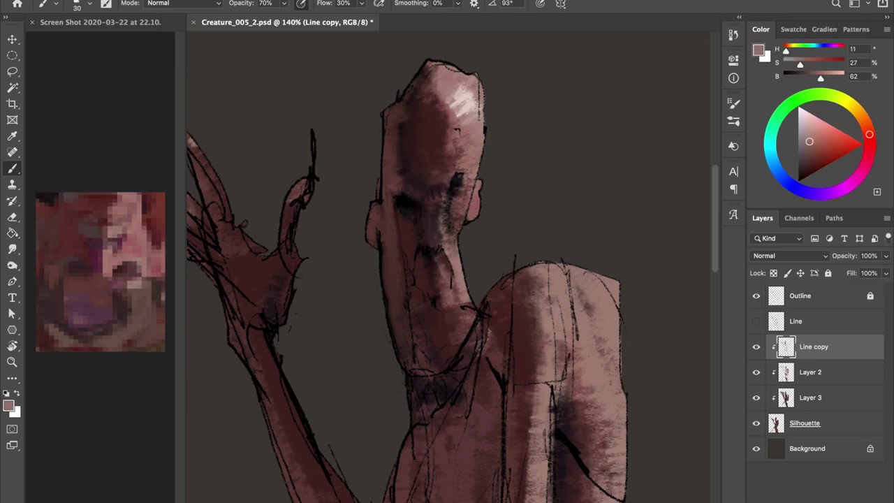
left_click(404, 201, "alt")
left_click_drag(395, 210, 404, 252)
mouse_move(411, 308)
left_mouse_down()
mouse_move(428, 357)
mouse_move(436, 179)
left_mouse_up()
left_click(421, 328, "alt")
left_click(431, 221, "alt")
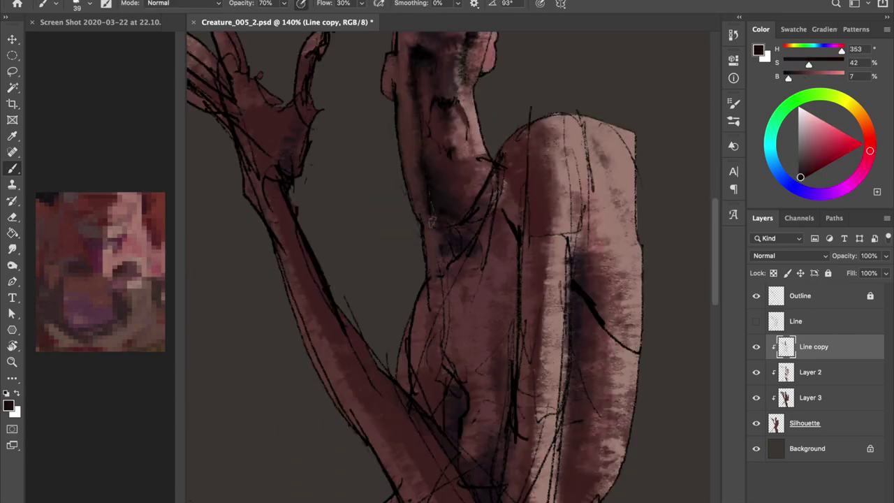
- Paint dark black shading along the torso's centre and right side
left_click_drag(450, 277, 440, 253)
left_click_drag(531, 104, 542, 305)
mouse_move(534, 203)
left_mouse_down()
mouse_move(527, 374)
mouse_move(533, 275)
left_mouse_up()
left_click_drag(517, 474, 516, 351)
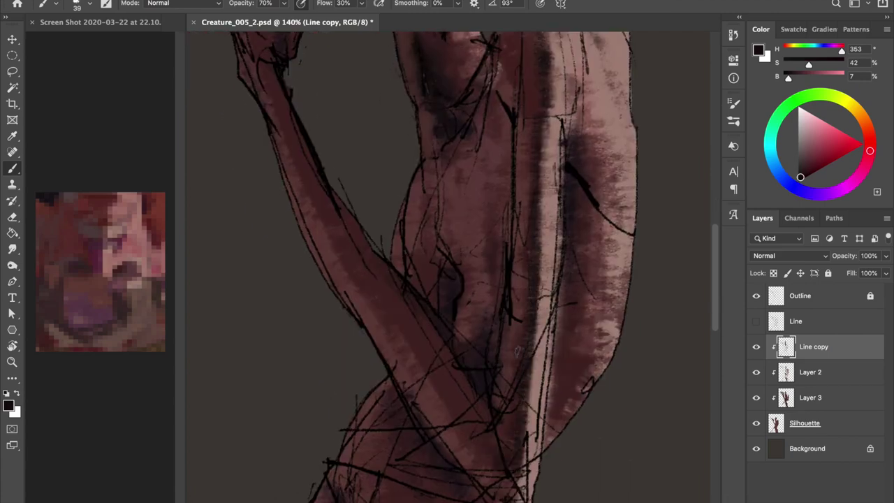
left_click(425, 295, "alt")
left_click_drag(499, 288, 479, 179)
left_click_drag(479, 139, 497, 251)
left_click_drag(579, 216, 570, 315)
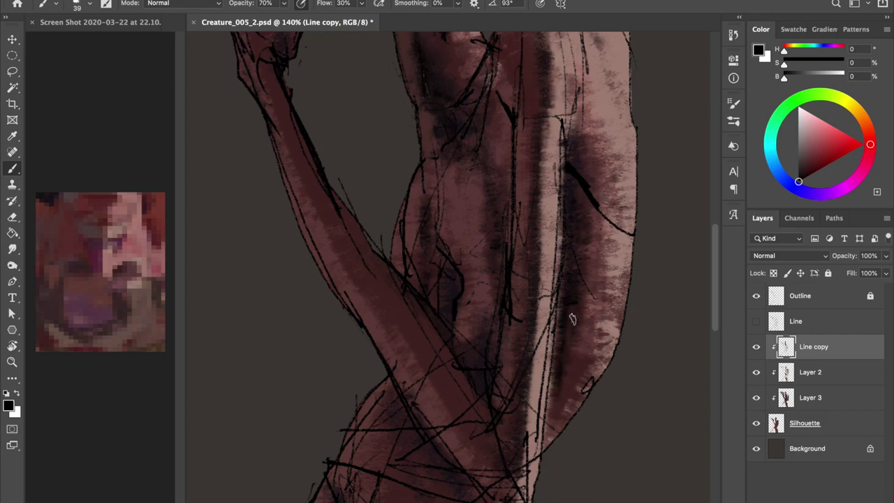
left_click(559, 321, "alt")
left_click_drag(552, 147, 553, 333)
- Add light pink highlights down the torso and along its right edge
left_click_drag(538, 286, 528, 489)
left_click_drag(489, 279, 489, 203)
left_click_drag(541, 258, 520, 429)
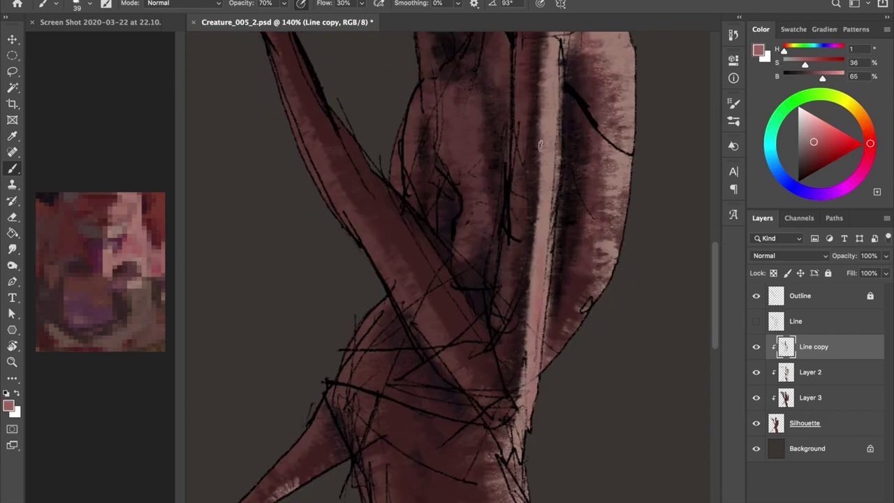
left_click_drag(548, 108, 549, 182)
left_click_drag(615, 187, 609, 269)
mouse_move(623, 116)
left_mouse_down()
mouse_move(625, 164)
mouse_move(570, 233)
left_mouse_up()
left_click(525, 129, "alt")
left_click_drag(520, 73, 531, 144)
mouse_move(536, 102)
left_mouse_down()
mouse_move(556, 252)
mouse_move(549, 305)
left_mouse_up()
- Soften the torso shading with warmer pink, then darken the upper arm, chest and armpit
left_click(539, 230, "alt")
left_click_drag(566, 264, 554, 313)
left_click_drag(552, 187, 528, 272)
left_click_drag(493, 108, 491, 185)
left_click_drag(479, 131, 489, 183)
left_click(463, 184, "alt")
left_click(418, 175, "alt")
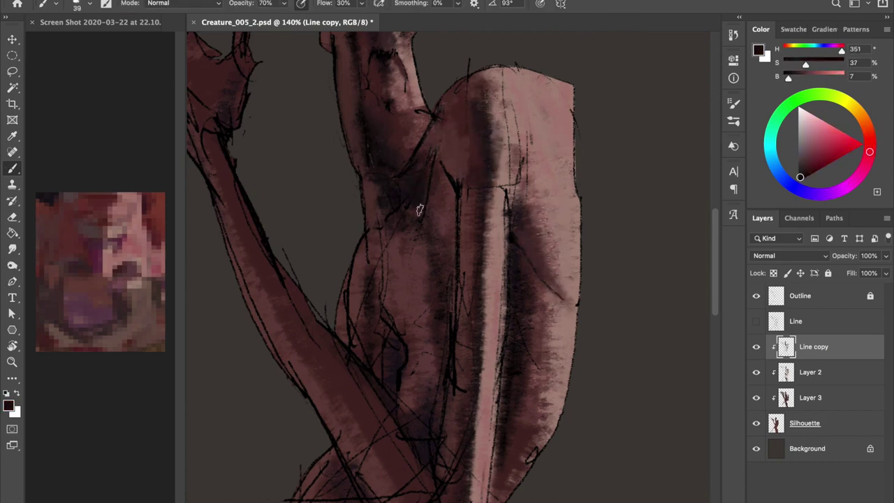
left_click_drag(406, 166, 452, 253)
left_click_drag(408, 199, 428, 269)
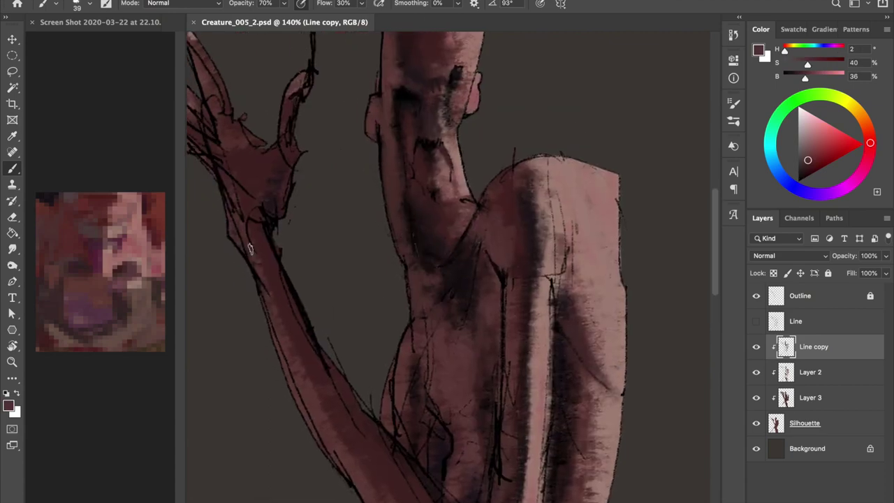
- Sample a light skin pink and paint the face area lighter
left_click(451, 224, "alt")
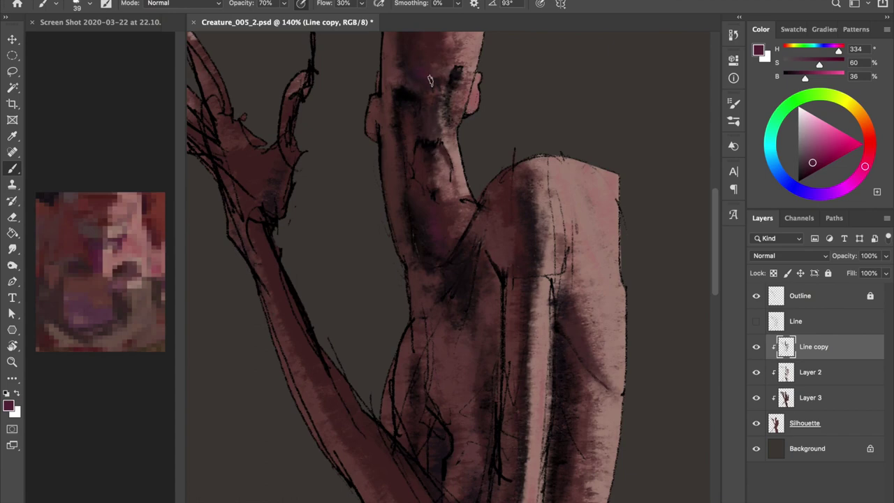
left_click(457, 199, "alt")
key("l")
key("b")
left_click_drag(450, 143, 456, 79)
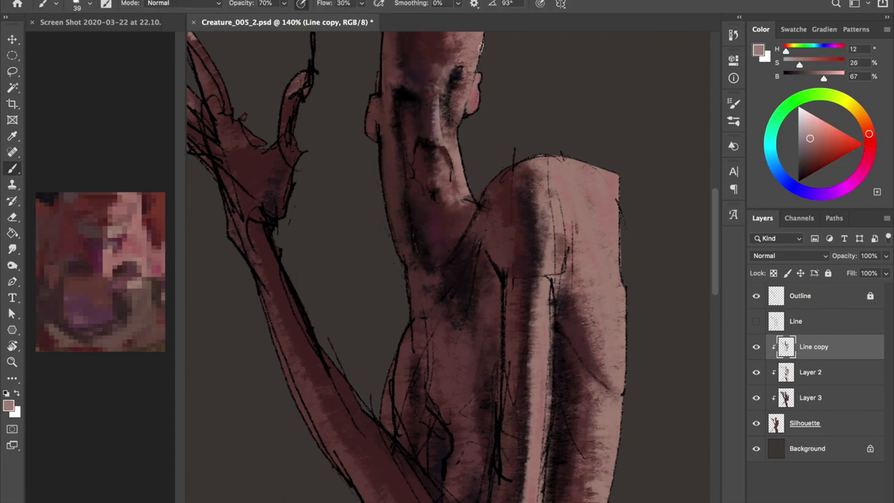
- Sample darker reds from the neck and shade the neck with reddish strokes
left_click(457, 79, "alt")
left_click_drag(398, 129, 412, 66)
left_click(450, 205, "alt")
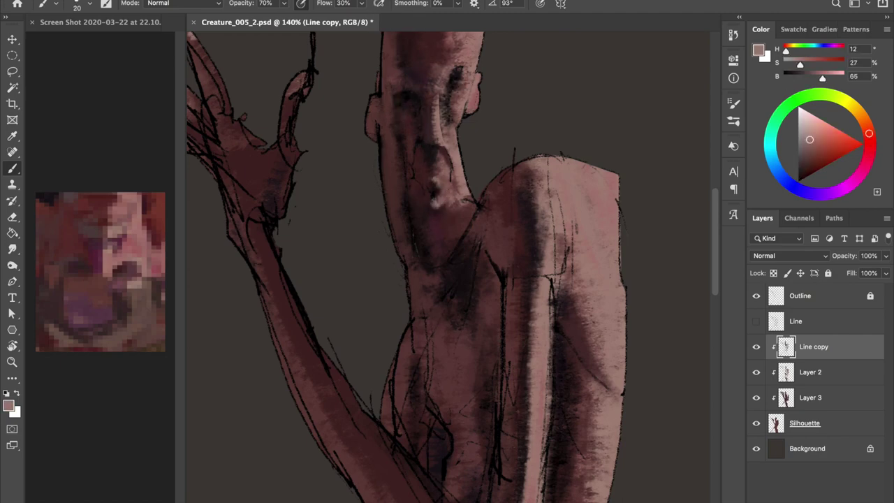
left_click(463, 152, "alt")
left_click_drag(409, 182, 454, 129)
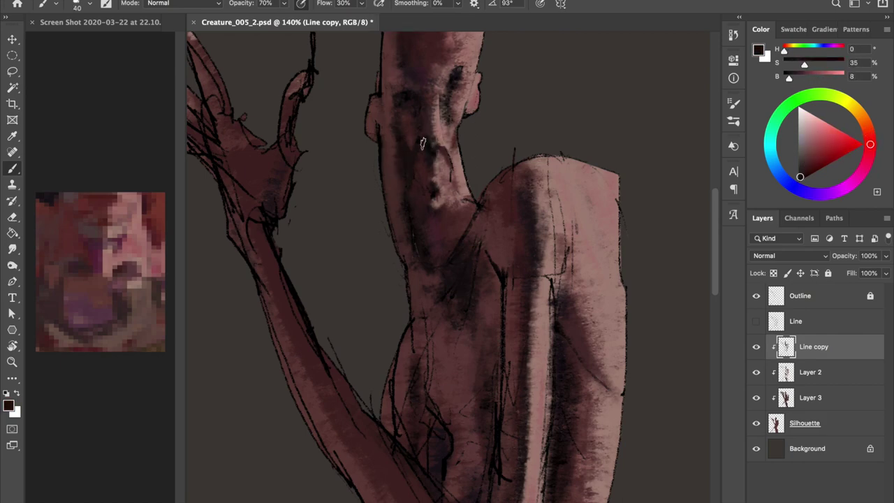
- Lighten the dark eye marks with pale pink using a smaller brush, then flip the canvas horizontally
key("bracketleft")
key("bracketleft")
key("bracketleft")
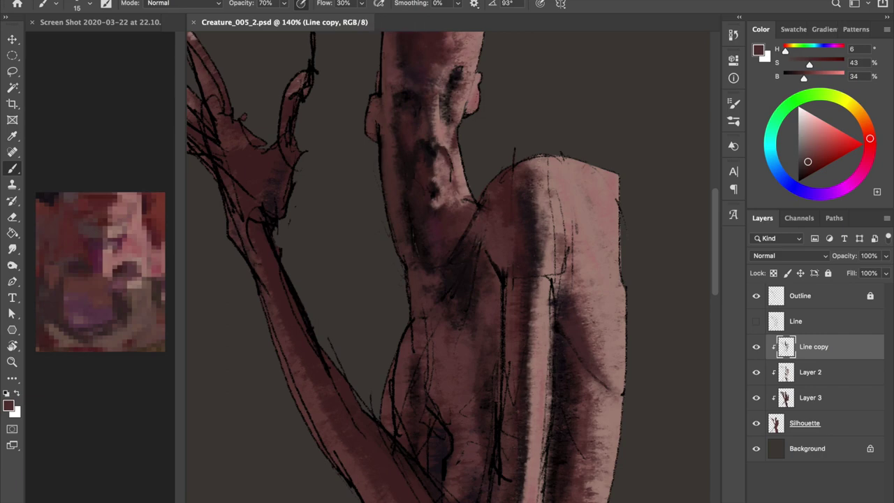
left_click(419, 98, "alt")
left_click_drag(447, 70, 457, 87)
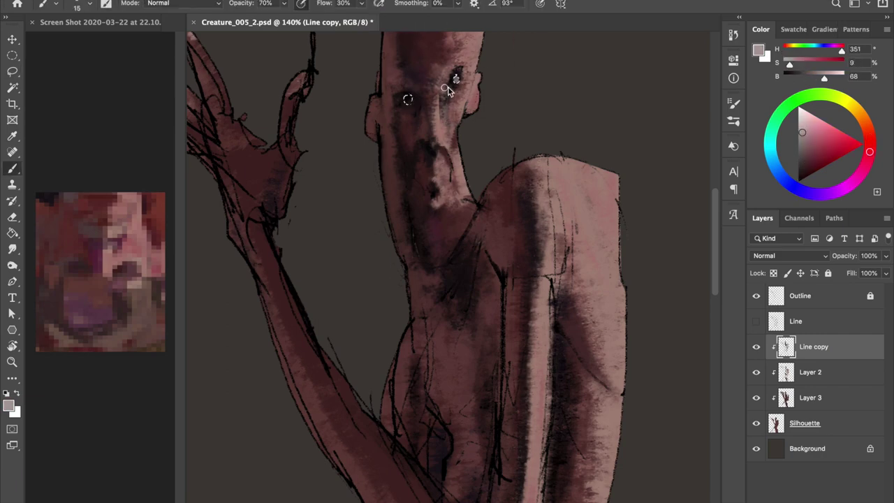
scroll(499, 70, "down", 2)
key("ctrl+shift+h")
key("ctrl+shift+h")
- Sample near-black, dark reddish-brown and light pink tones from the head after briefly trying the Mixer Brush
left_click(433, 94, "alt")
key("shift+b")
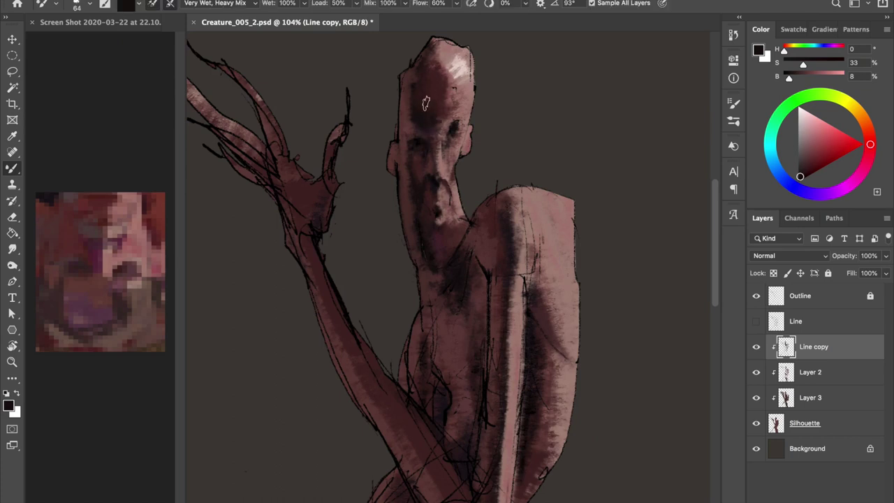
key("shift+b")
left_click(453, 112, "alt")
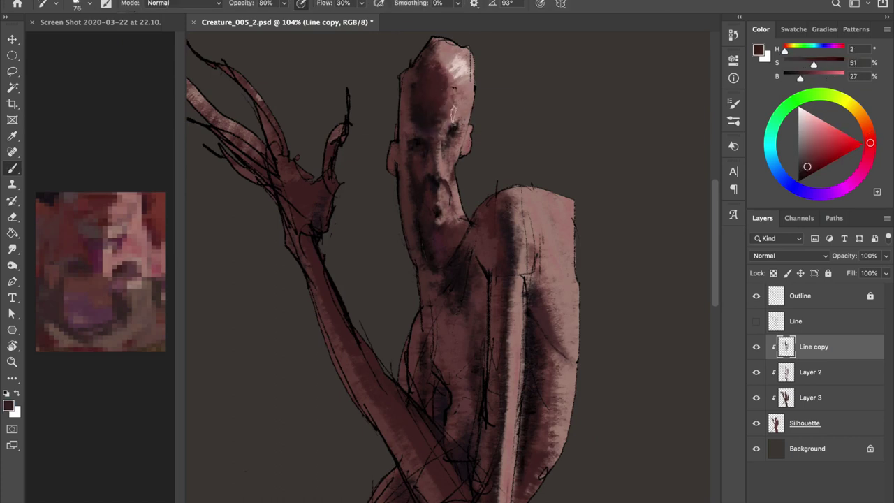
left_click(466, 167, "alt")
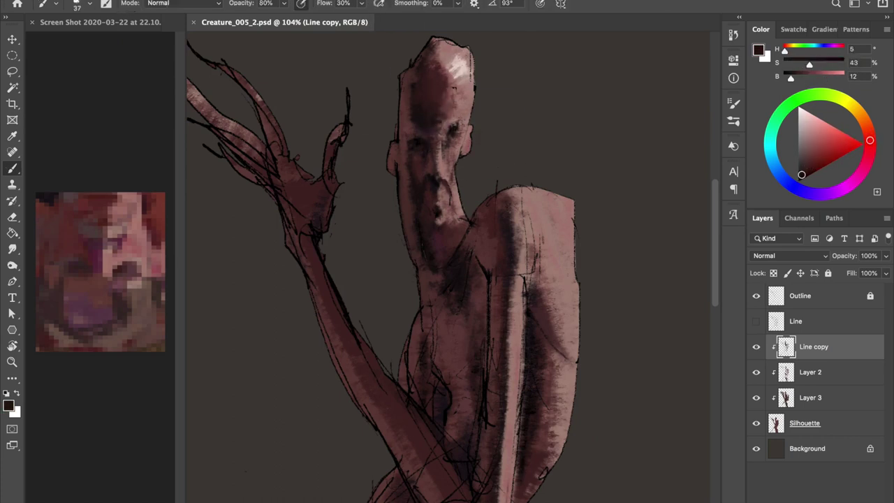
left_click(451, 139, "alt")
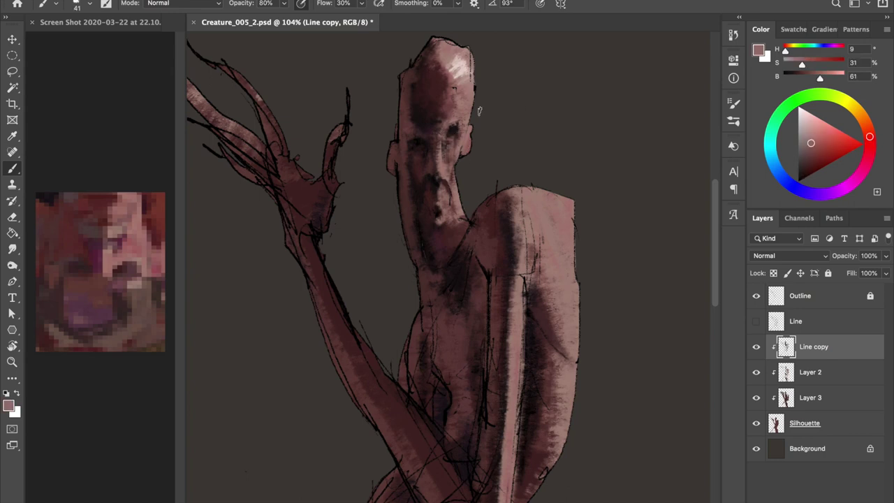
- Shade the eye sockets with black and dark red, then pick up light pink from the face
left_click(413, 93, "alt")
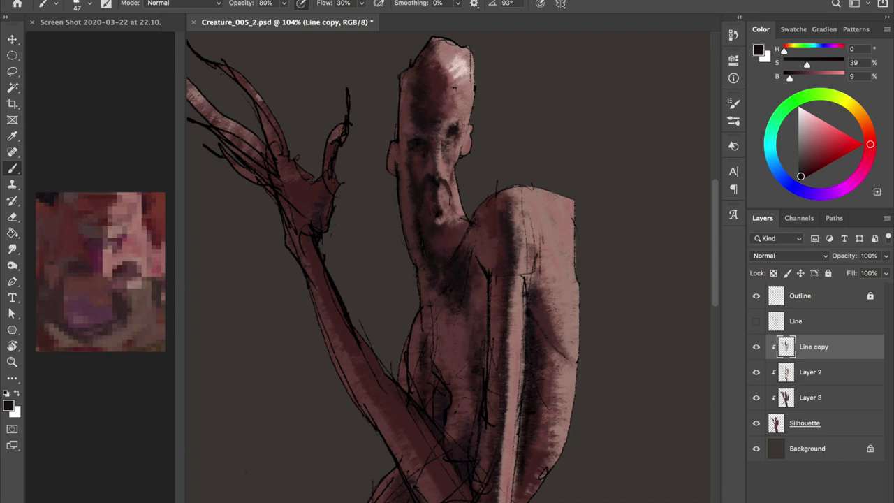
left_click(450, 246, "alt")
left_click(419, 150, "alt")
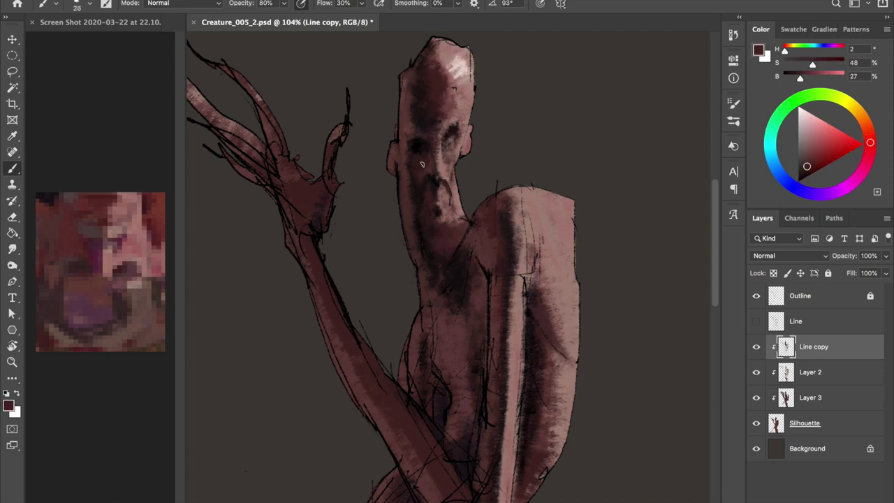
left_click(448, 167, "alt")
left_click(523, 205, "alt")
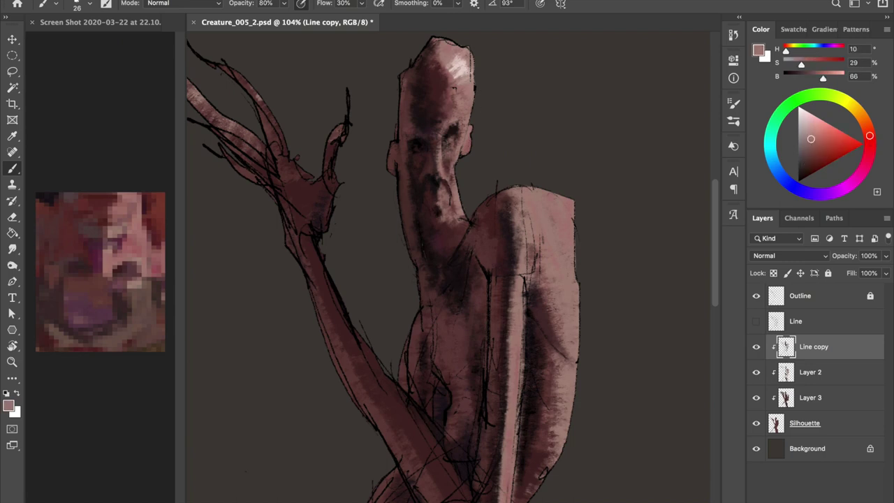
key("bracketright")
key("bracketright")
key("bracketright")
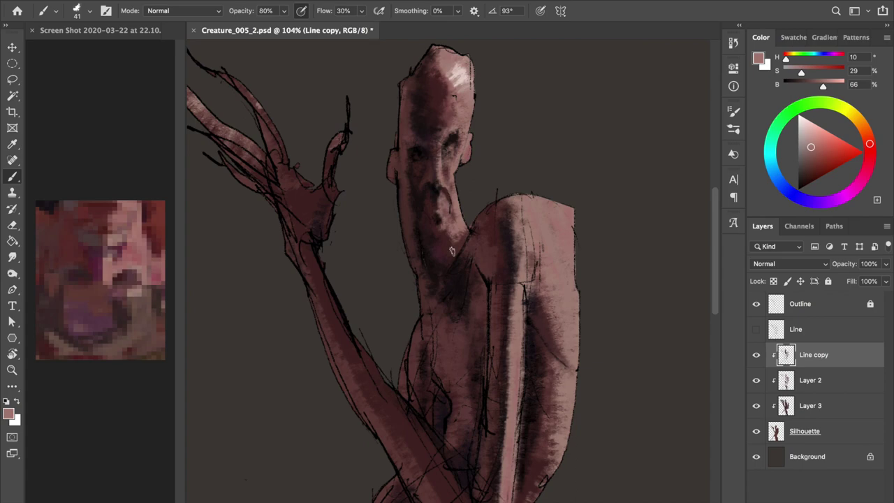
- Sample dark reds from the creature's head and adjust the brush size for shading
scroll(437, 239, "down", 3)
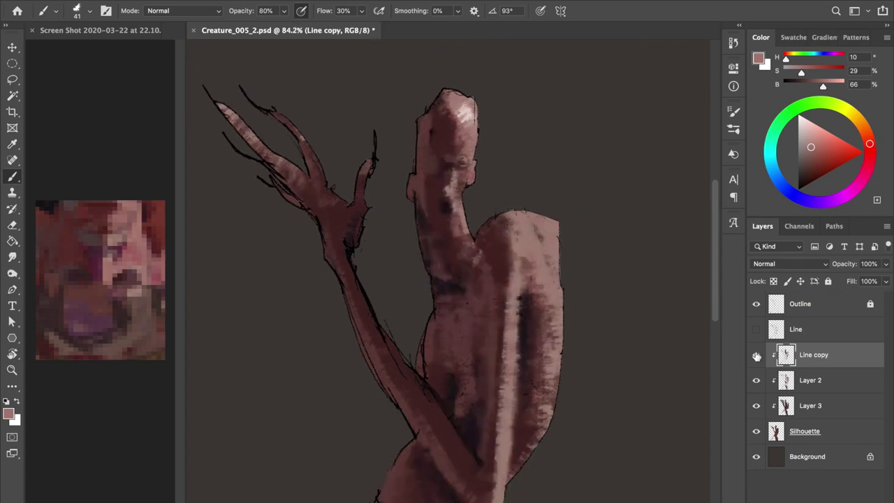
scroll(487, 208, "up", 3)
left_click(453, 137, "alt")
key("bracketright")
key("bracketright")
key("bracketright")
left_click(433, 137, "alt")
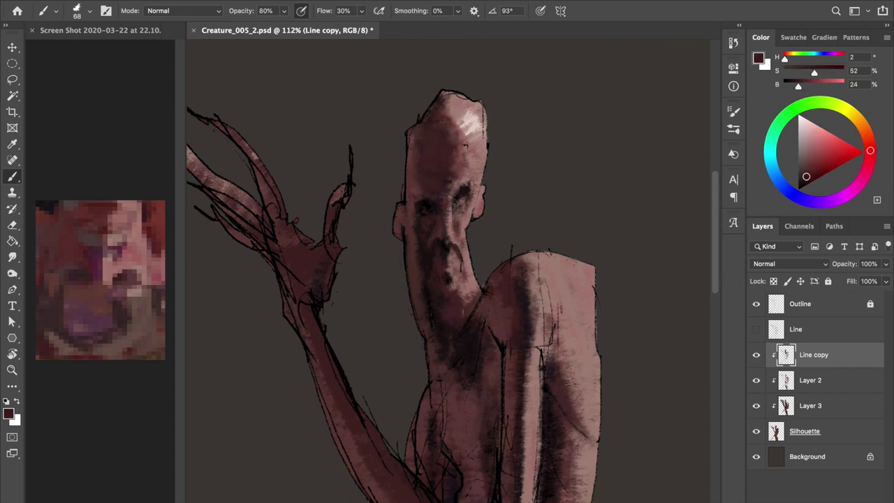
left_click(439, 143, "alt")
left_click(440, 185, "alt")
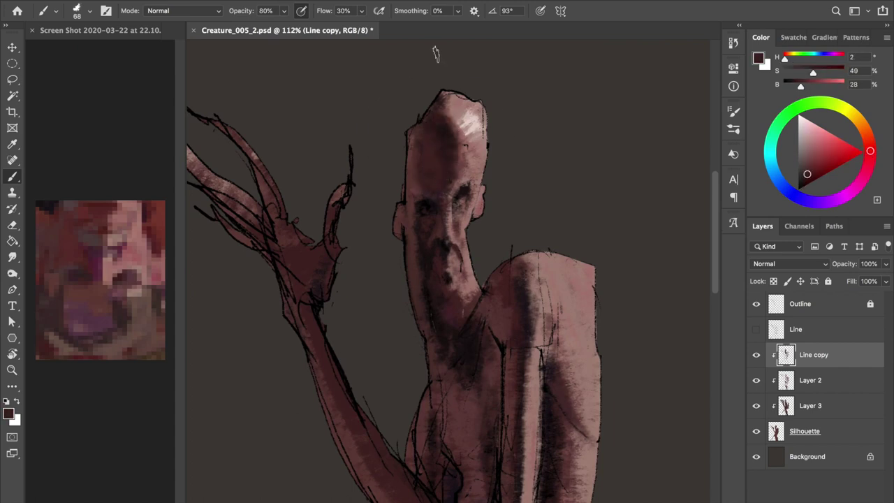
key("bracketleft")
left_click(441, 245, "alt")
- Choose a small angled brush preset and sample dark browns and light pink from the head
left_click(431, 257, "alt")
right_click(431, 258)
double_click(474, 244)
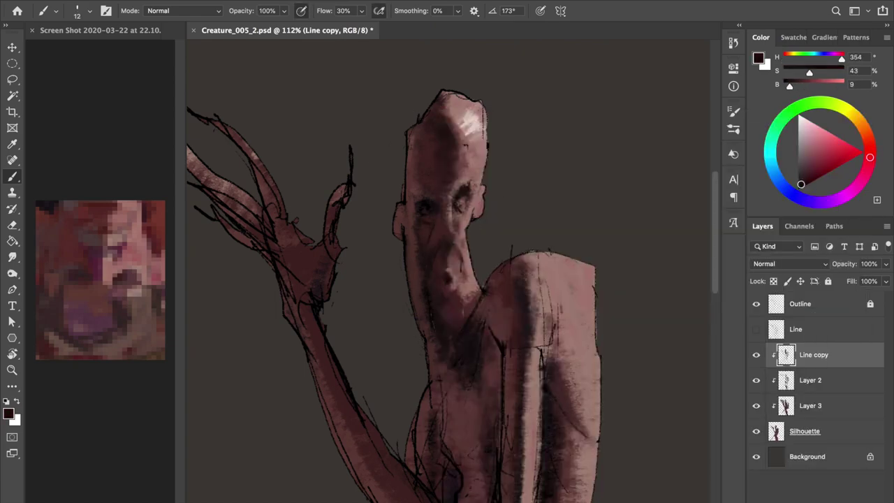
left_click(456, 213, "alt")
left_click(447, 210, "alt")
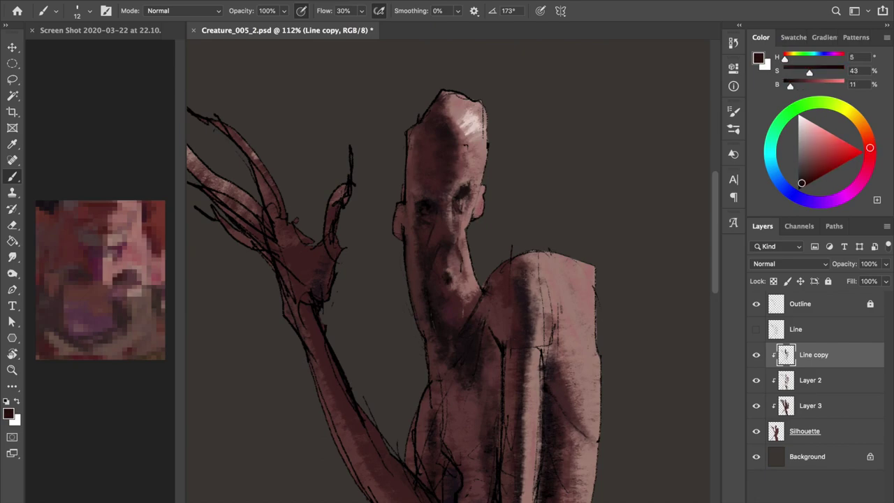
left_click(459, 160, "alt")
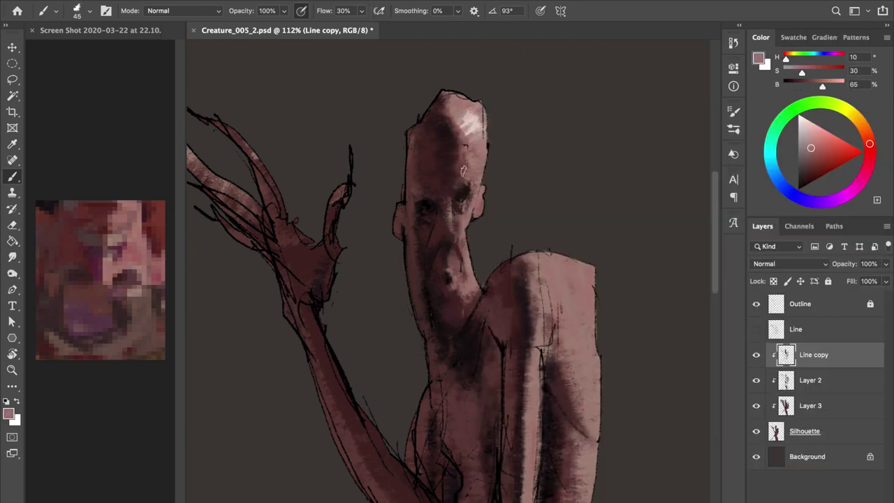
left_click(454, 186, "alt")
- Paint dark shading strokes on the face and down the nose
left_click(442, 237, "alt")
left_click(438, 241, "alt")
left_click(440, 222, "alt")
left_click(428, 225, "alt")
left_click_drag(439, 307, 429, 328)
left_click(422, 314, "alt")
left_click_drag(423, 249, 426, 279)
left_click_drag(427, 229, 446, 244)
left_click_drag(448, 199, 446, 244)
- Sample darker browns from the face and push the paint colour toward black
left_click(465, 180, "alt")
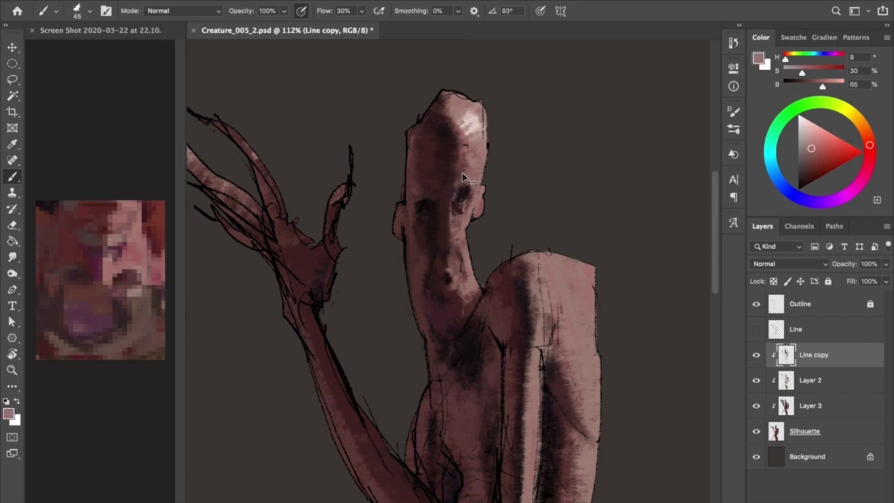
left_click(452, 265, "alt")
left_click(436, 296, "alt")
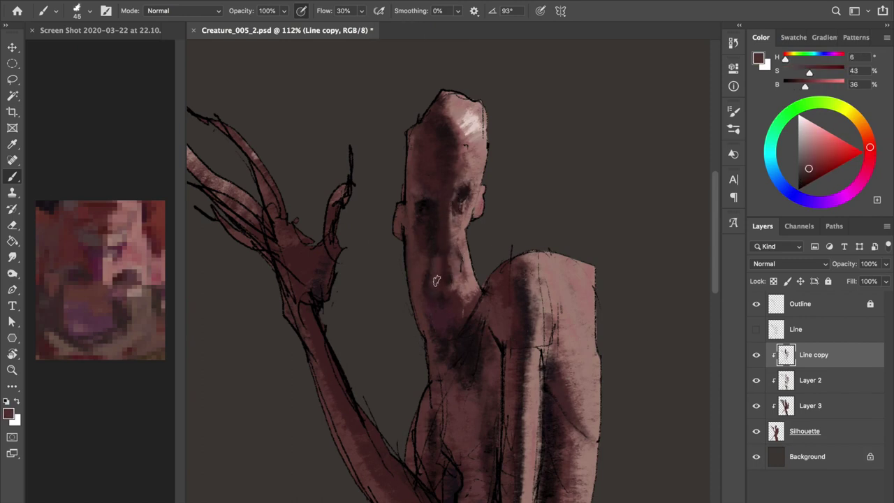
left_click(442, 272, "alt")
left_click(438, 285, "alt")
left_click_drag(438, 285, 391, 440)
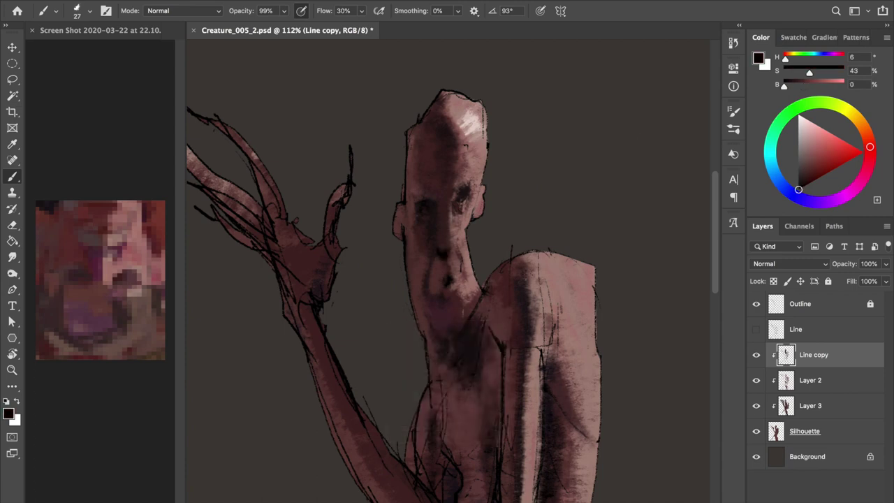
- Resample dark reddish-browns, resize the brush and darken the paint colour to pure black
left_click(457, 248, "alt")
left_click(466, 169, "alt")
left_click_drag(437, 275, 419, 275)
left_click(438, 275, "alt")
left_click(445, 252, "alt")
left_click_drag(438, 232, 447, 232)
left_click_drag(800, 183, 798, 189)
left_click(438, 168, "alt")
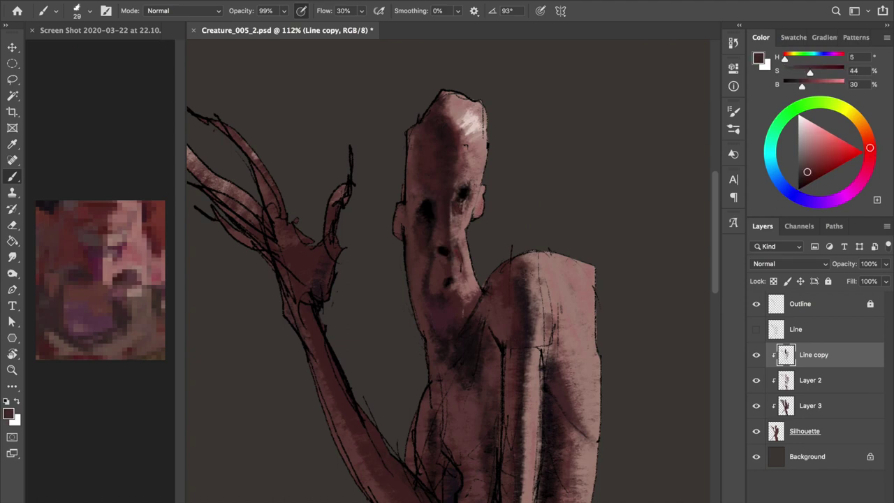
- Mirror the canvas to check proportions and sample pink skin and mid reddish-brown tones
key("ctrl+shift+h")
left_click(523, 208, "alt")
left_click(515, 225, "alt")
left_click(514, 225, "alt")
left_click(515, 225, "alt")
left_click(515, 225, "alt")
left_click(488, 225, "alt")
left_click(487, 241, "alt")
left_click(496, 262, "alt")
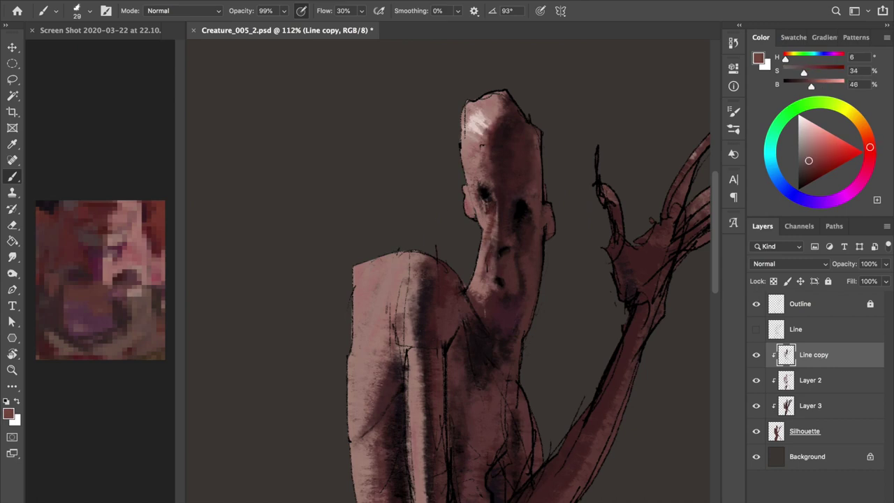
- Lower the brush opacity to 80% and sample near-black and dark wine-red tones
left_click(492, 261, "alt")
key("8")
left_click(494, 218, "alt")
left_click(492, 227, "alt")
key("h")
left_click(455, 216, "alt")
- Flip the canvas back and sample torso browns and black from the line work
left_click(450, 305, "alt")
key("bracketright")
left_click(451, 194, "alt")
left_click(442, 318, "alt")
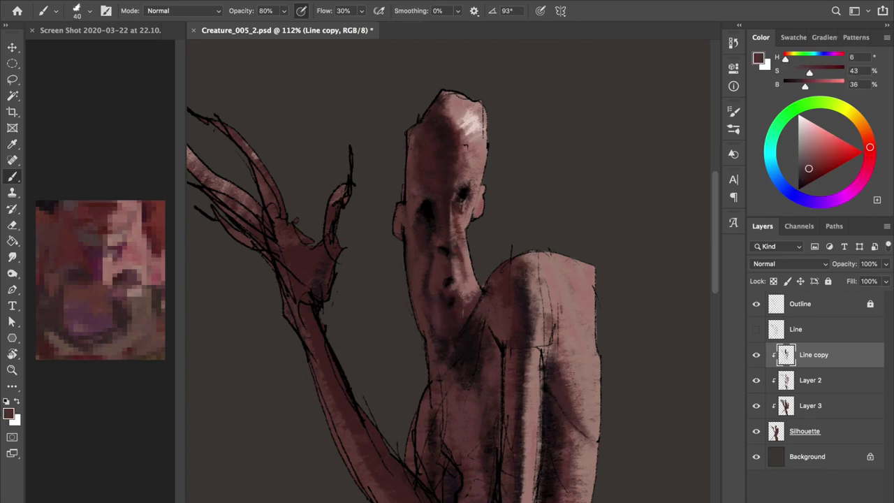
left_click(453, 361, "alt")
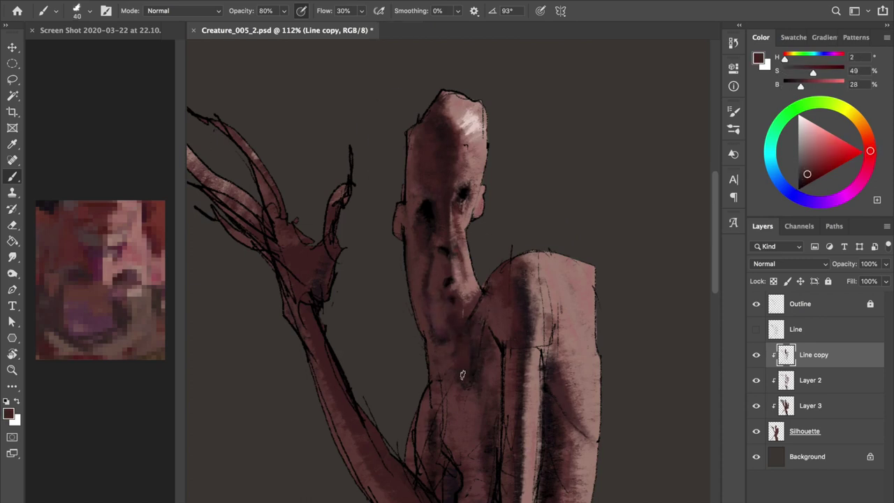
left_click(423, 125, "alt")
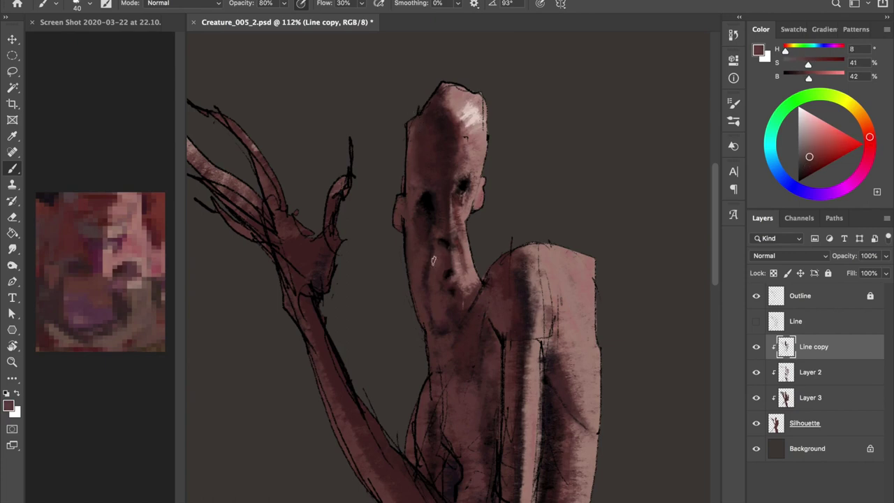
- Sample pink-brown skin tones and a pale highlight colour from the head
left_click(433, 195, "alt")
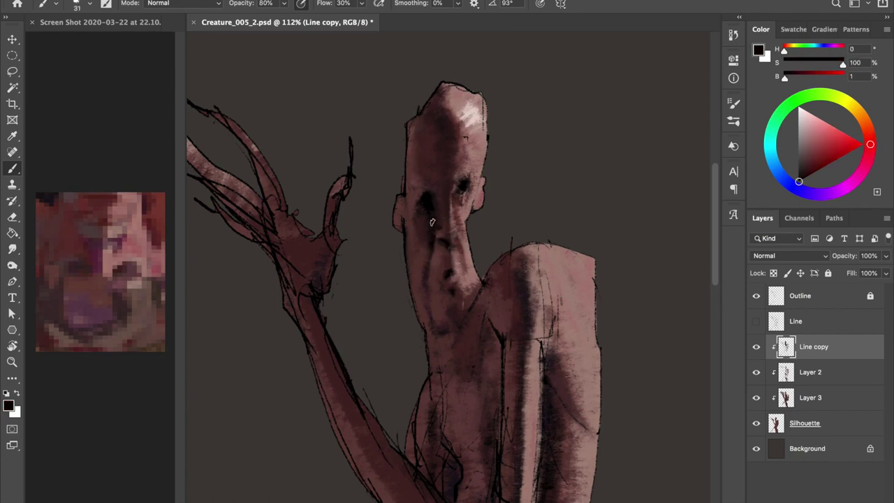
left_click(452, 267, "alt")
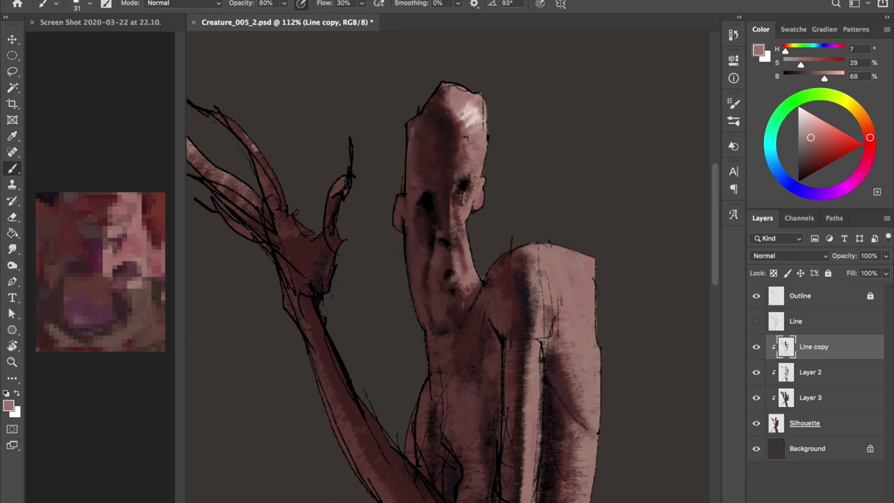
left_click(428, 194, "alt")
left_click(465, 180, "alt")
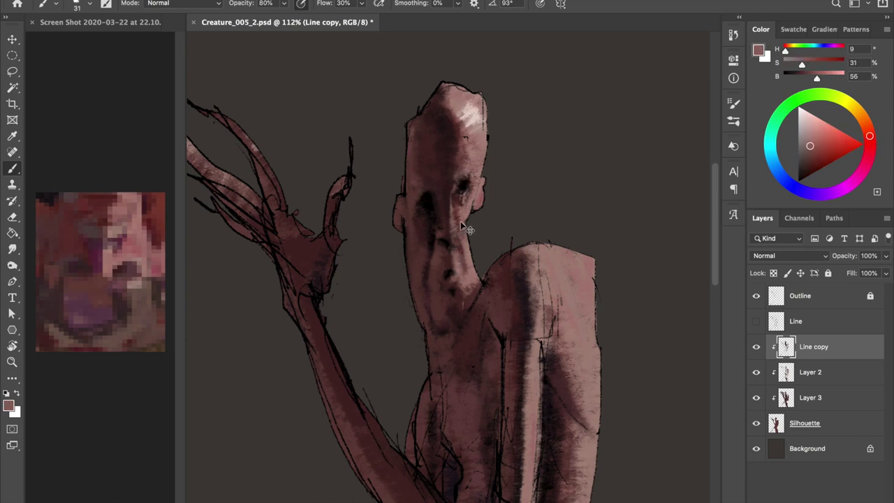
left_click(453, 224, "alt")
key("ctrl+s")
scroll(440, 181, "down", 2)
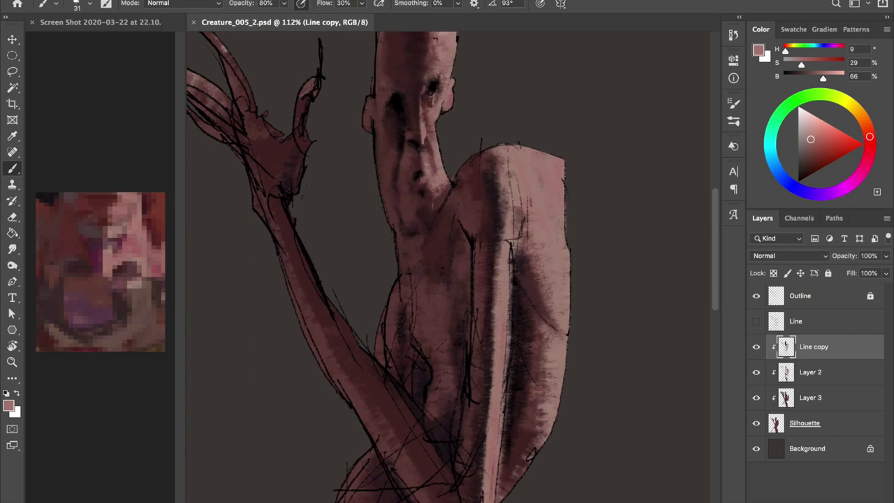
- Lasso and lighten the nose ridge, then paint a light highlight on the shoulder
key("l")
left_click_drag(412, 185, 422, 207)
key("ctrl+d")
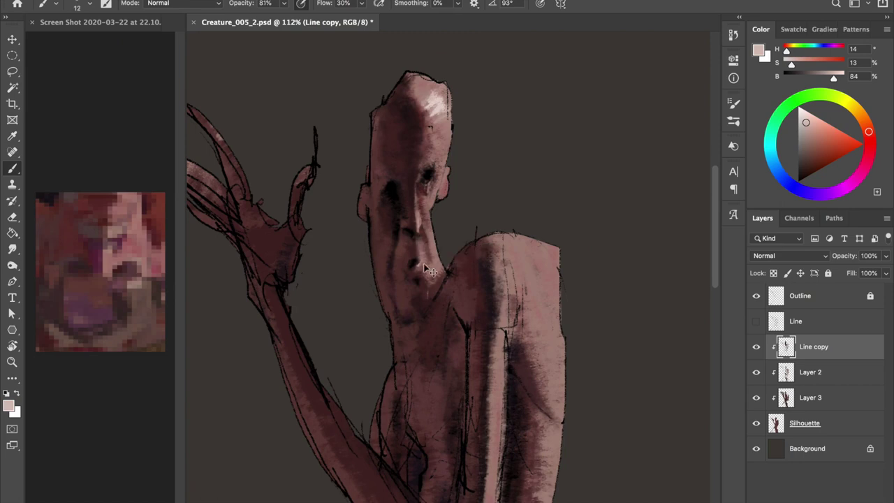
mouse_move(531, 252)
left_mouse_down()
mouse_move(559, 250)
mouse_move(540, 264)
mouse_move(541, 276)
left_mouse_up()
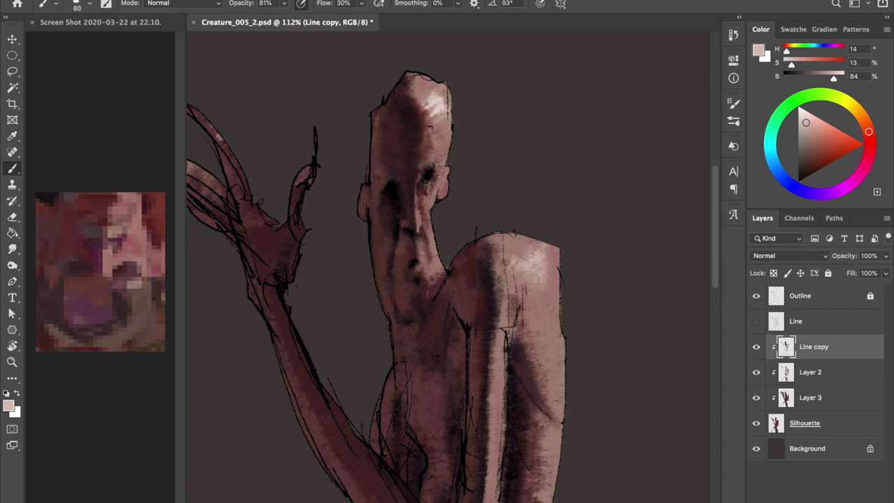
- Paint a lighter stroke down the arm and lasso the arm's outer edge
key("ctrl+shift+h")
left_click(331, 344, "alt")
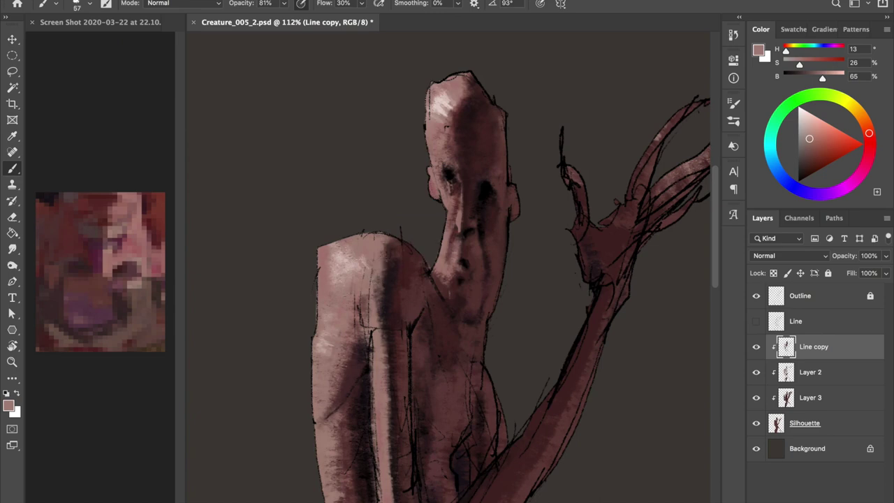
left_click(368, 346, "alt")
left_click_drag(369, 311, 370, 366)
key("l")
key("ctrl+shift+h")
scroll(433, 280, "down", 5)
left_click_drag(452, 230, 436, 451)
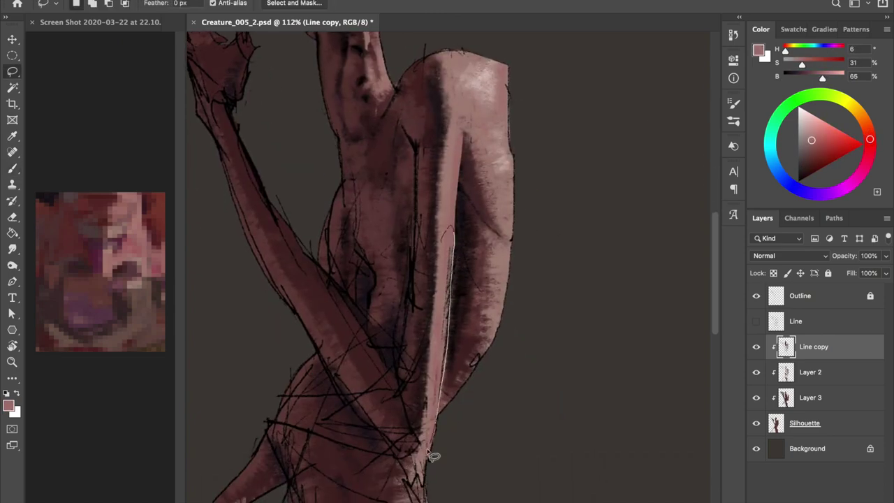
- Darken the shadow beside the back with a darker brown, then pick a light pink
key("b")
left_click(489, 317, "alt")
left_click_drag(482, 349, 487, 299)
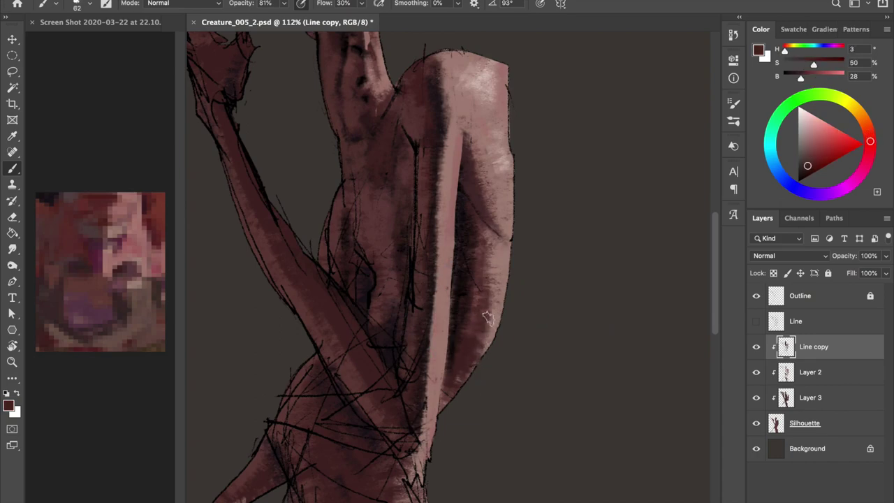
left_click(465, 172, "alt")
scroll(447, 139, "up", 5)
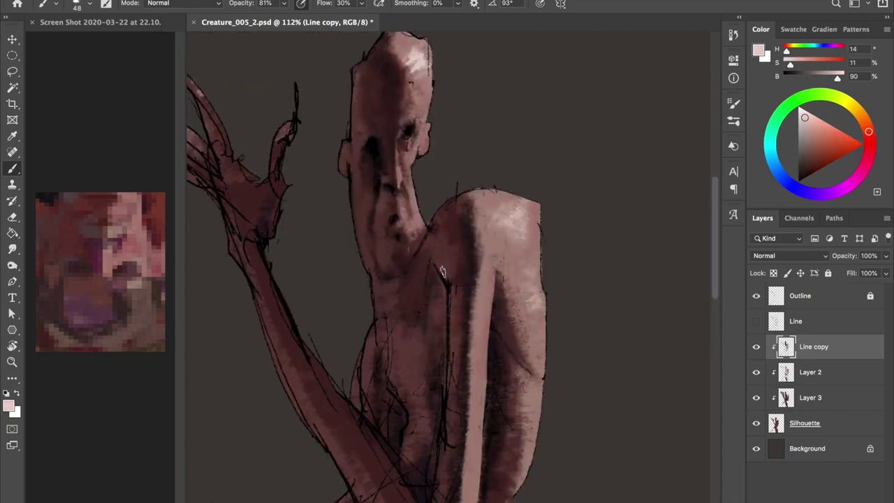
scroll(441, 91, "down", 5)
- Reselect and lighten the back's edge, deselect, zoom out and select the Silhouette layer
key("ctrl+h")
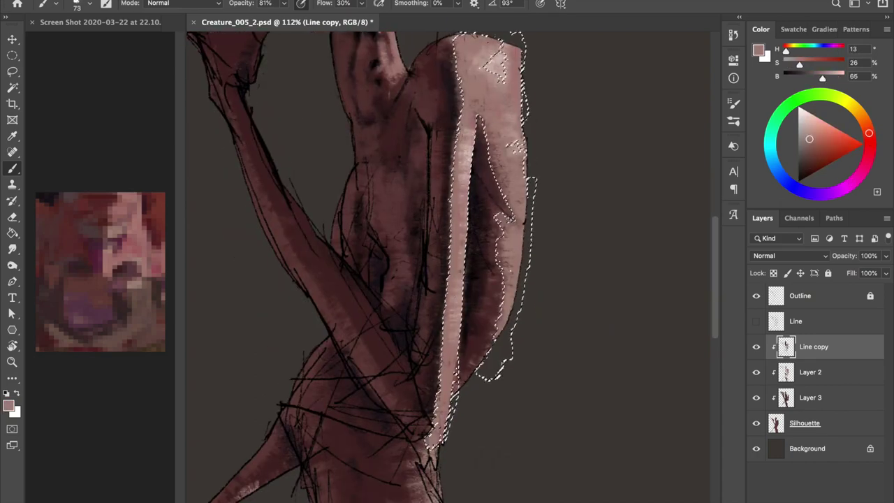
key("ctrl+d")
left_click(472, 103, "alt")
scroll(473, 104, "down", 2)
left_click(409, 210, "alt")
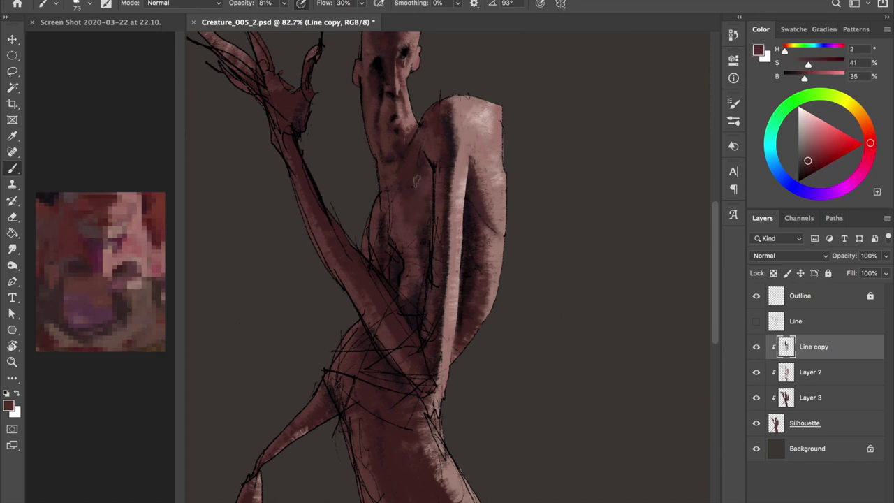
left_click(364, 42, "alt")
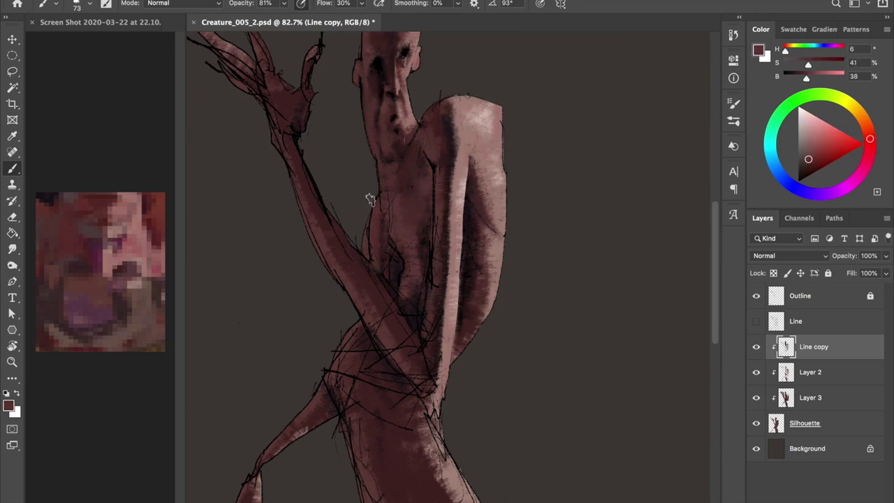
key("e")
key("alt+bracketleft")
key("alt+bracketleft")
key("alt+bracketleft")
left_click(358, 232, "alt")
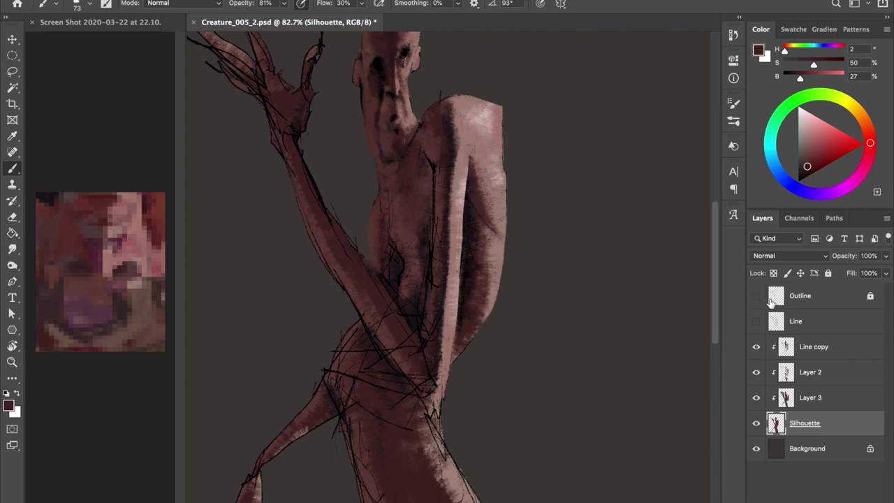
- Lock the Outline layer, return to Line copy and sample the face's reddish-brown
left_click(799, 295)
left_click(827, 273)
left_click(814, 346)
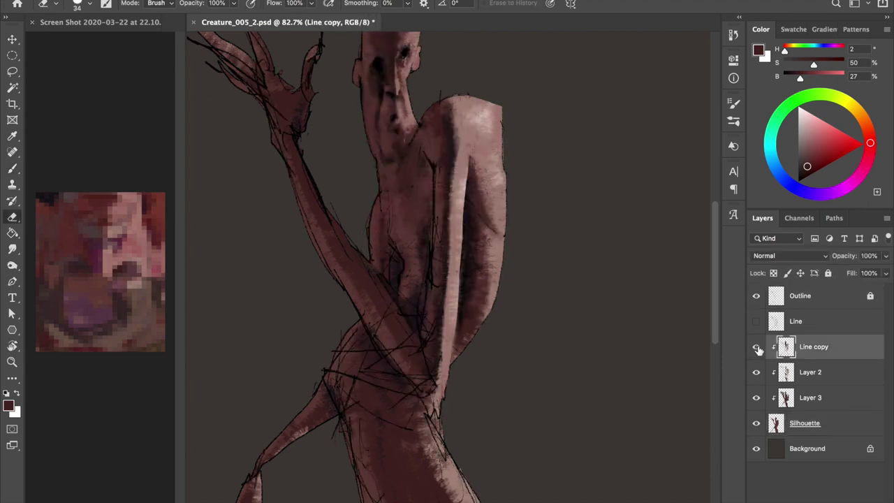
key("b")
left_click(375, 128, "alt")
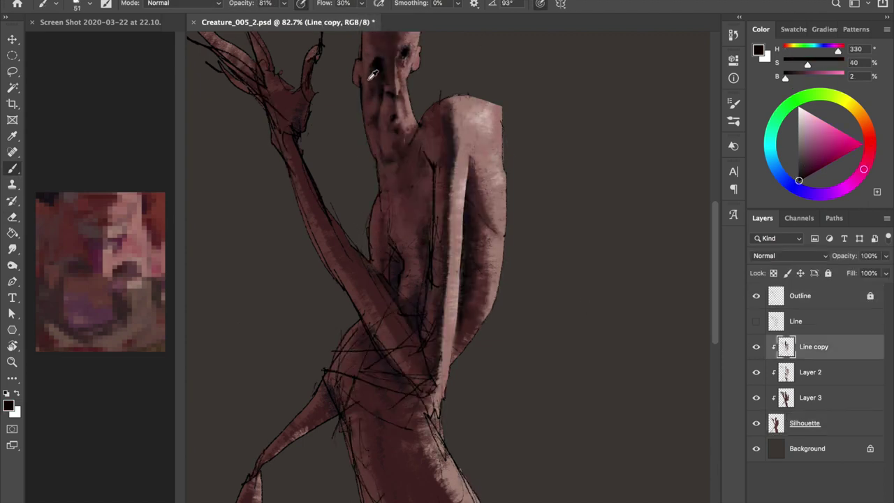
left_click(370, 77, "alt")
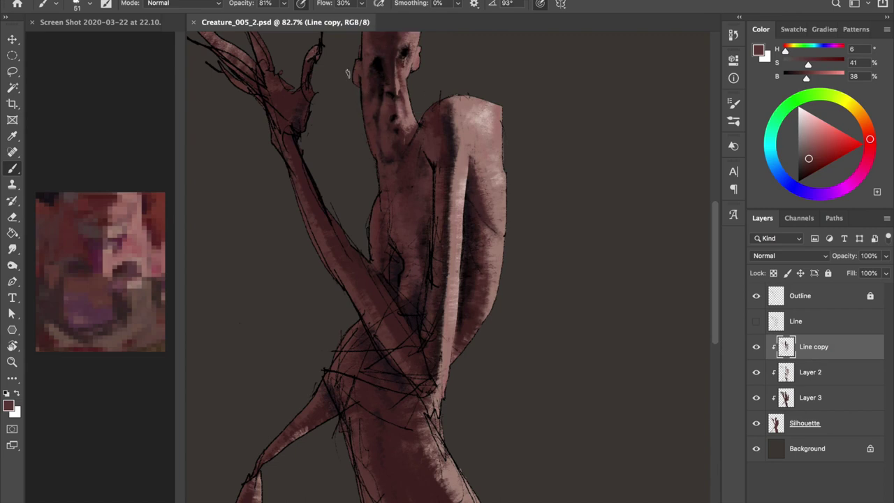
- Repaint the raised hand's palm reddish-brown over its line work
scroll(297, 108, "up", 3)
scroll(297, 108, "left", 3)
key("shift+b")
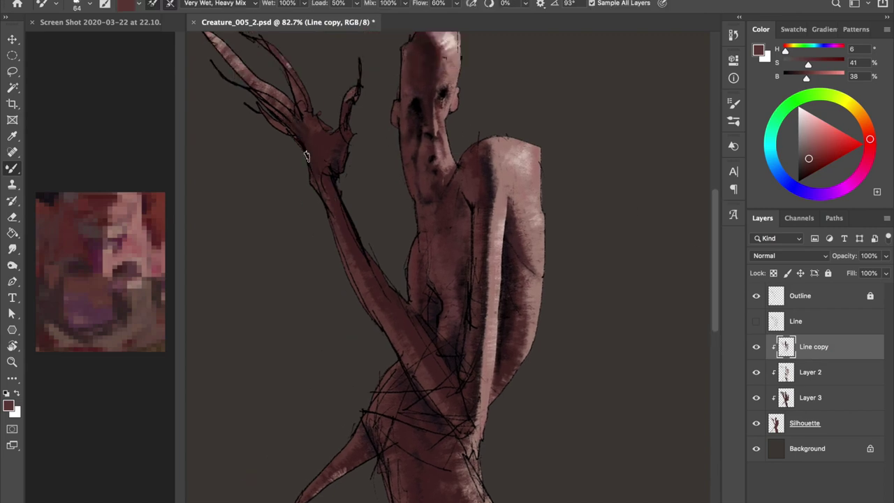
key("shift+b")
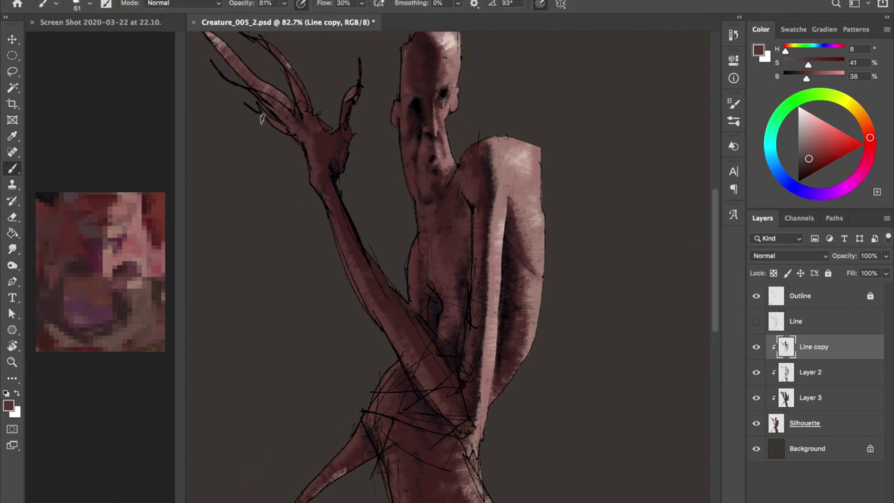
scroll(251, 82, "up", 2)
scroll(251, 82, "left", 2)
left_click(352, 185, "alt")
left_click_drag(352, 185, 362, 206)
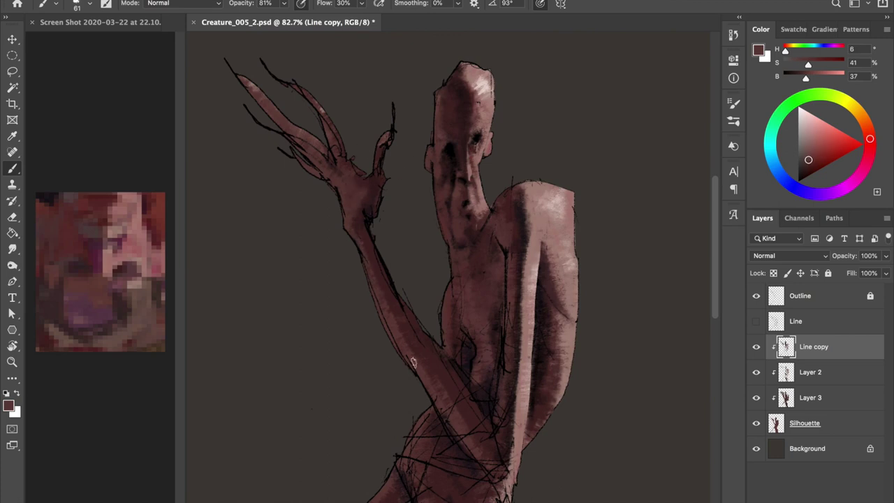
- Mirror the canvas to check, then merge Line copy and Layer 2 into Layer 3
key("h")
left_click(459, 200, "alt")
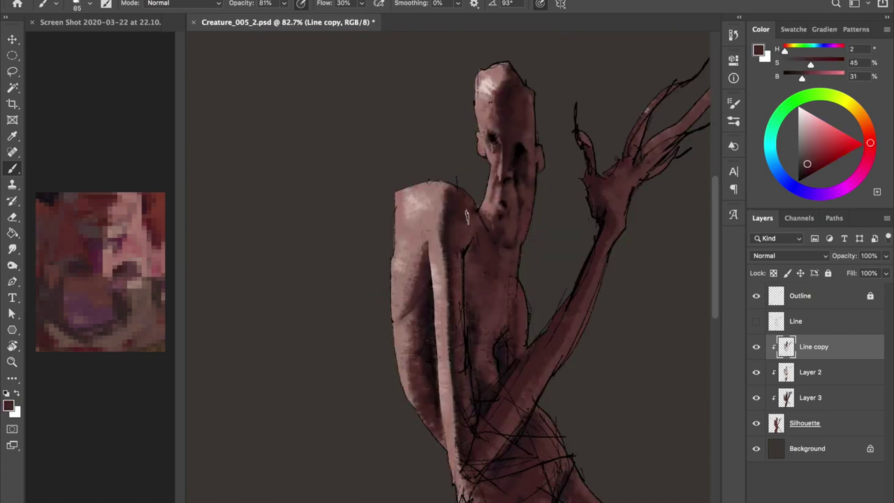
left_click(468, 252, "alt")
scroll(457, 231, "down", 3)
scroll(457, 232, "right", 4)
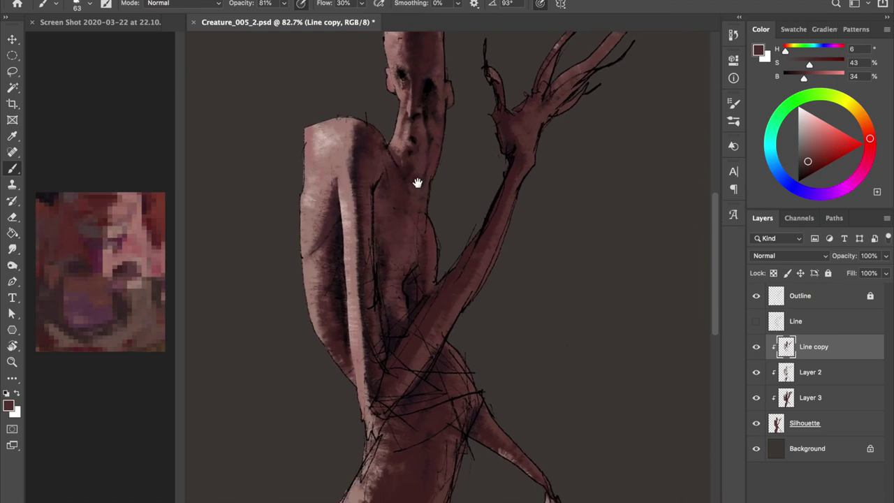
scroll(433, 193, "down", 2)
scroll(432, 193, "right", 2)
scroll(428, 223, "down", 2)
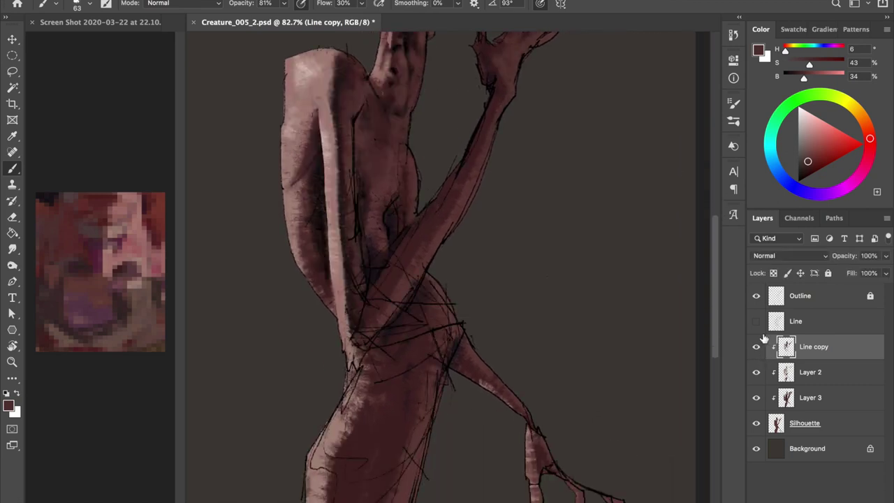
key("ctrl+e")
key("ctrl+e")
key("shift+b")
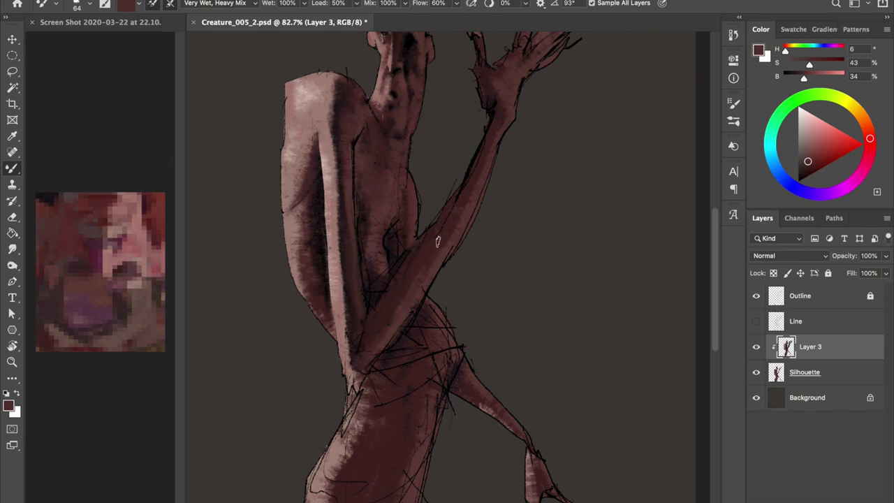
- Shrink the brush, sample a reddish-brown from the body, and lock the Outline layer
key("bracketleft")
key("bracketleft")
key("shift+b")
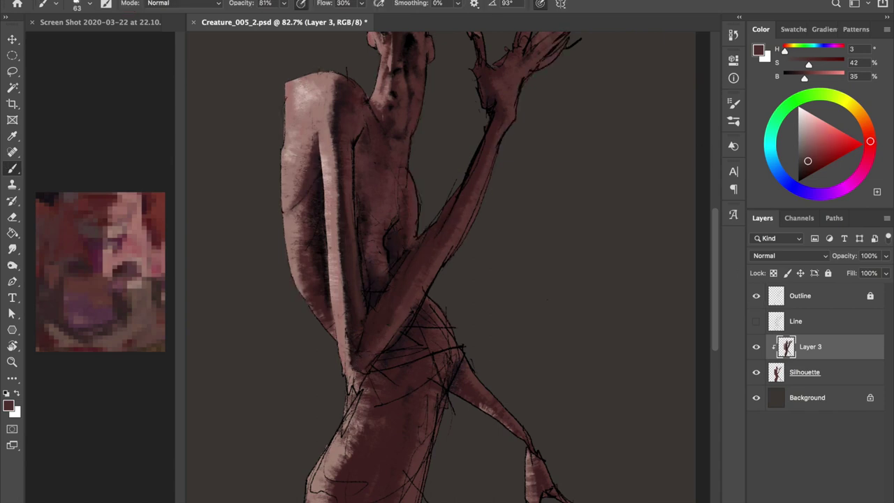
left_click(345, 92, "alt")
left_click(359, 319, "alt")
left_click(435, 228, "alt")
key("alt+bracketright")
key("e")
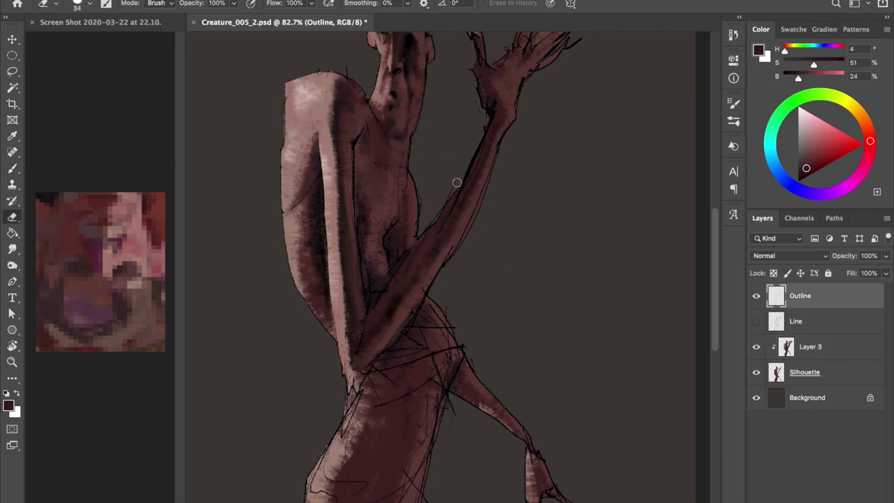
left_click(828, 272)
key("alt+bracketleft")
key("b")
- On Layer 3, paint faint lighter skin-tone highlights along the raised hand and fingers
left_click(477, 155, "alt")
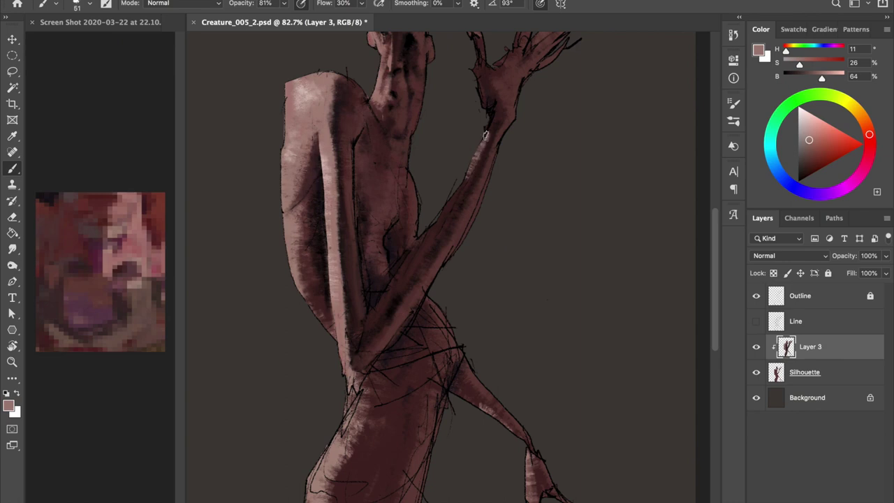
scroll(454, 236, "up", 5)
left_click_drag(480, 207, 477, 136)
left_click(477, 129, "alt")
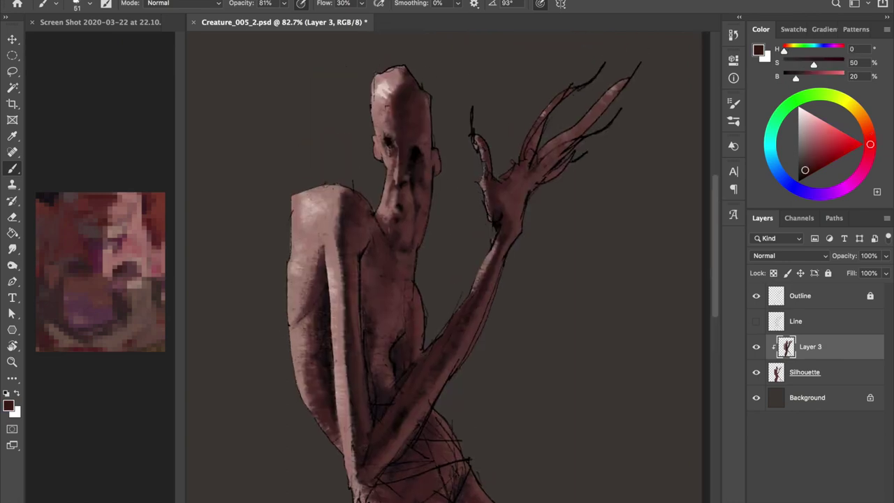
left_click_drag(536, 133, 586, 112)
left_click(493, 199, "alt")
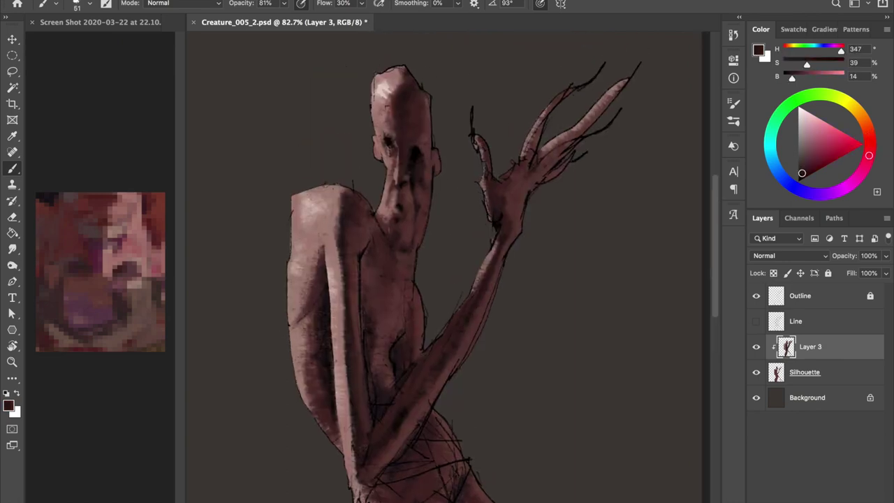
- Switch to a different brush preset and return to painting on Layer 3
key("alt+bracketleft")
right_click(517, 148)
left_click(536, 233)
left_click(528, 151, "alt")
key("alt+bracketright")
key("alt+bracketright")
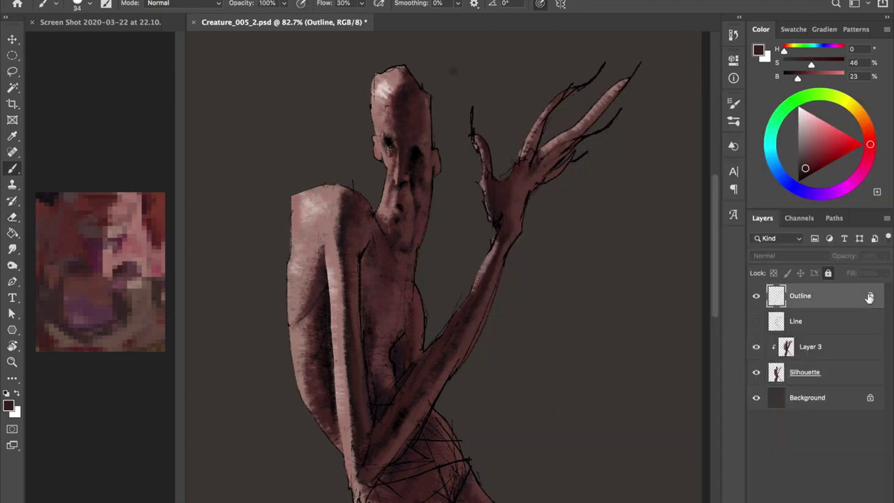
key("e")
key("slash")
key("alt+bracketleft")
key("b")
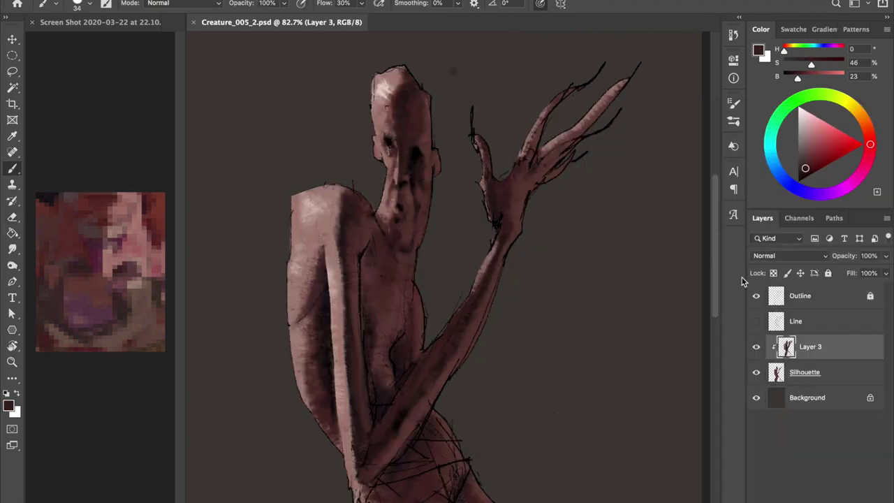
- Darken the face and neck with large dark strokes, then pick red-brown tones with pen-pressure size
key("d")
left_click_drag(410, 111, 401, 244)
left_click_drag(409, 196, 388, 279)
key("bracketright")
key("bracketright")
key("bracketright")
left_click_drag(412, 98, 391, 279)
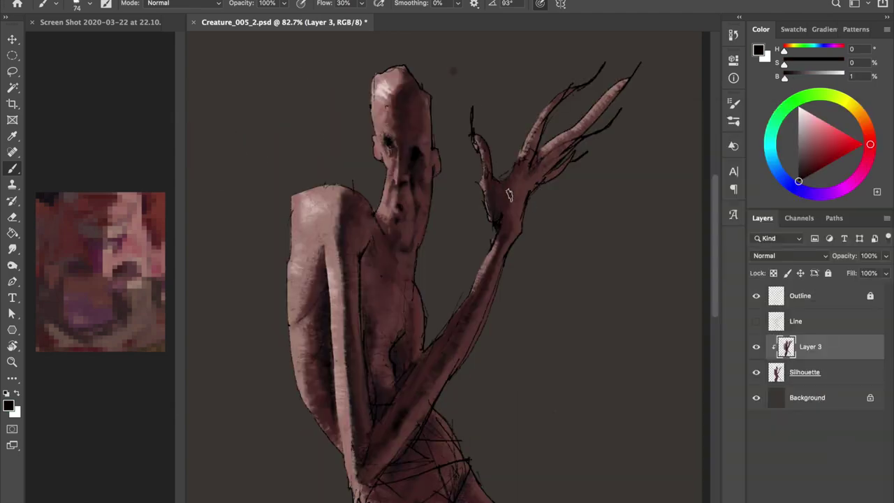
left_click(507, 193, "alt")
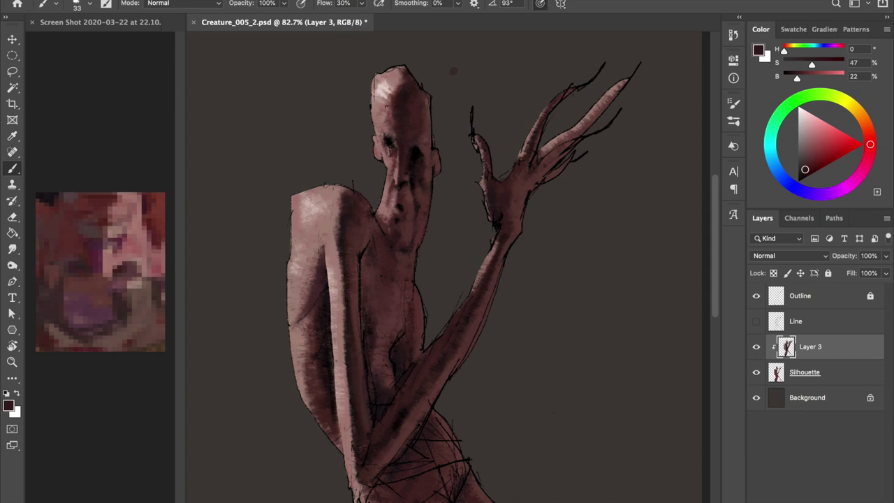
left_click(543, 3)
left_click(543, 168, "alt")
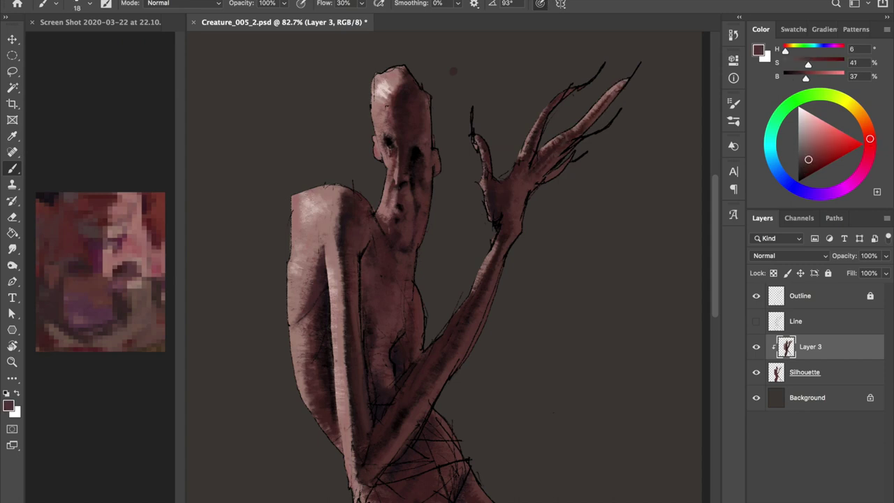
left_click(517, 182, "alt")
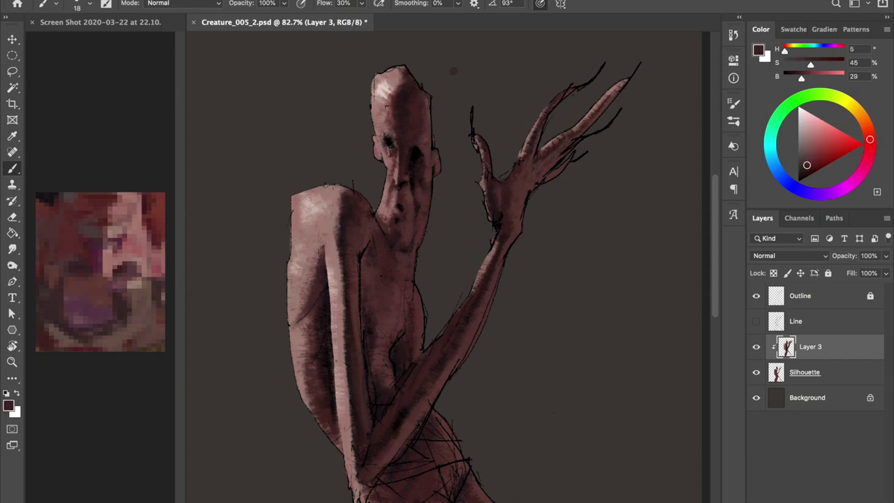
left_click(559, 159, "alt")
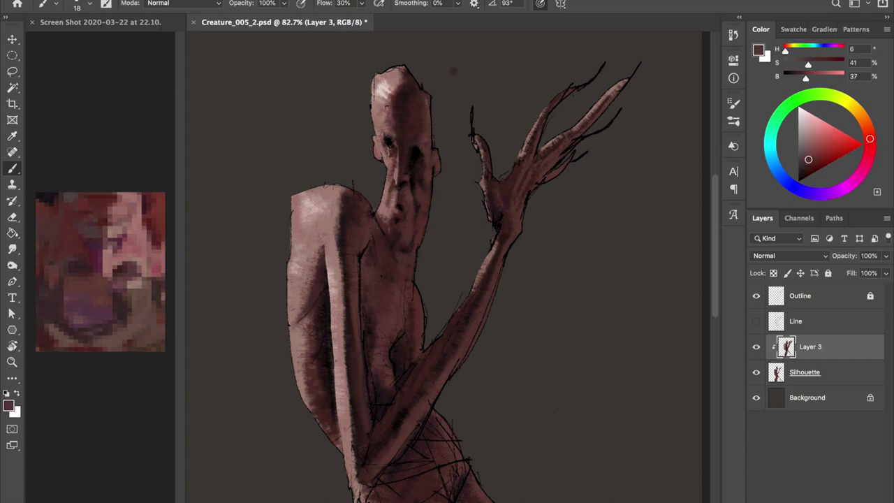
- Unlock the Outline layer and erase stray lines near the thumb, sampling a very dark red
key("e")
key("alt+bracketright")
key("slash")
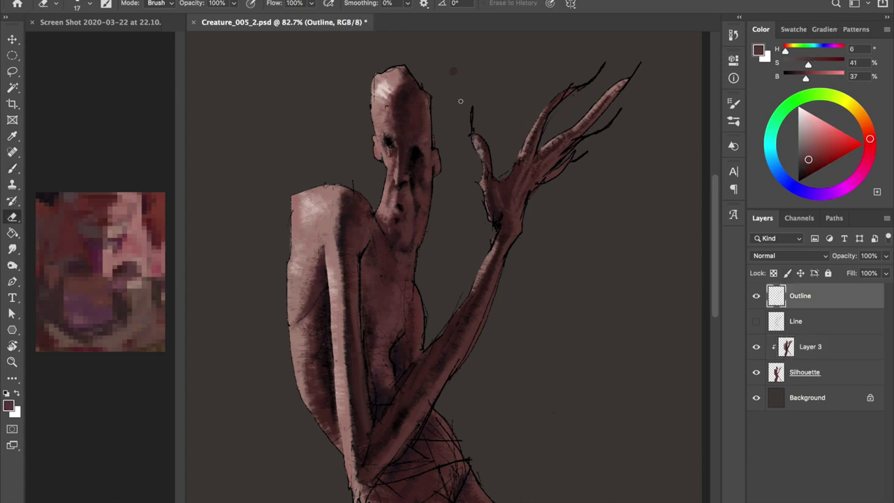
key("b")
key("alt+bracketleft")
key("alt+bracketleft")
left_click(473, 123, "alt")
key("alt+bracketright")
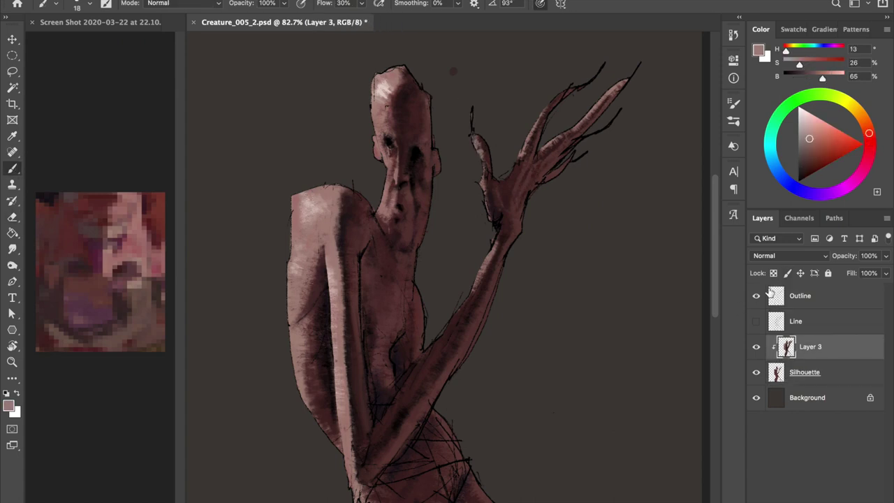
left_click(772, 293)
key("e")
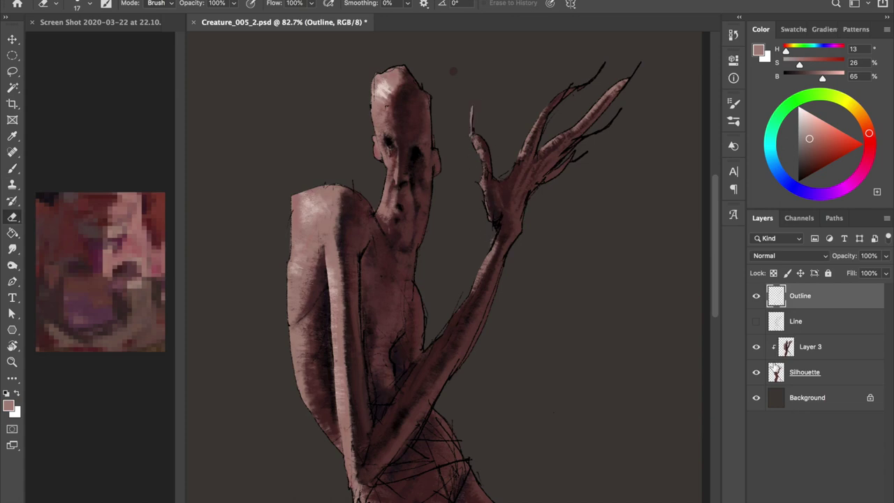
key("alt+bracketleft")
key("alt+bracketleft")
- Choose an elongated brush tip, relock the Outline layer, and return to Layer 3
right_click(492, 227)
double_click(583, 222)
key("b")
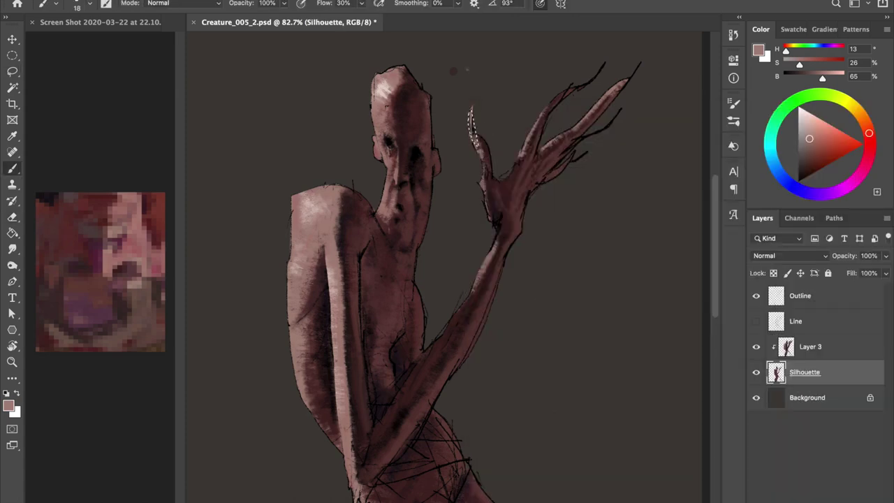
key("e")
key("alt+bracketright")
key("alt+bracketright")
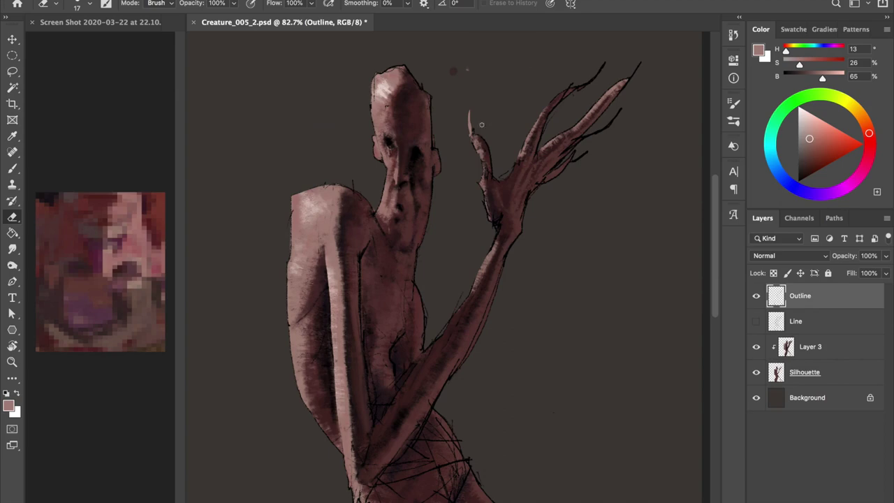
left_click(828, 273)
key("alt+bracketleft")
key("alt+bracketleft")
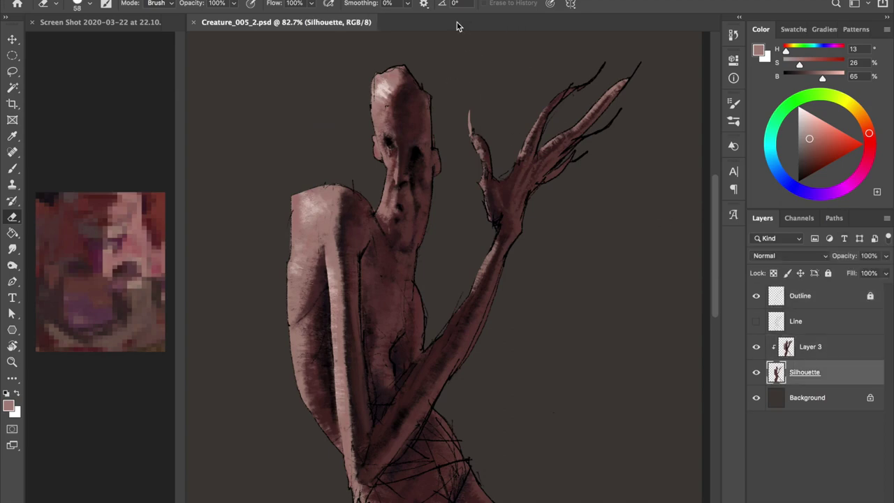
key("alt+bracketright")
key("b")
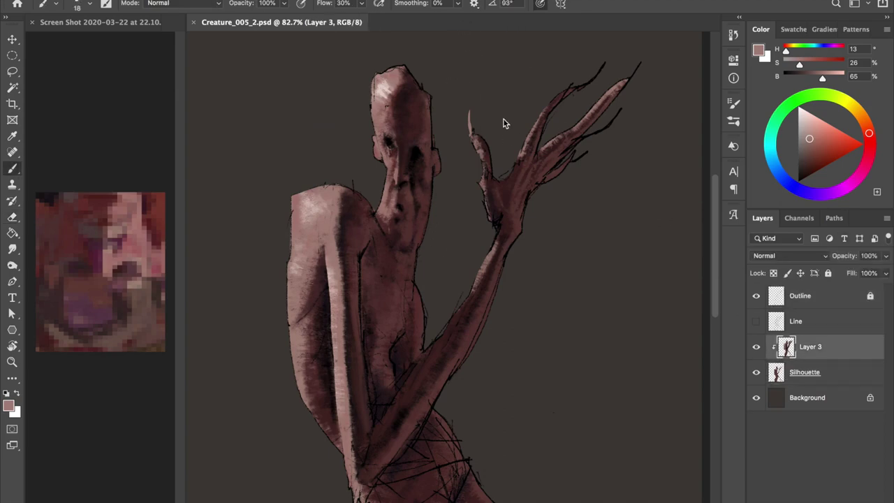
scroll(489, 44, "up", 5)
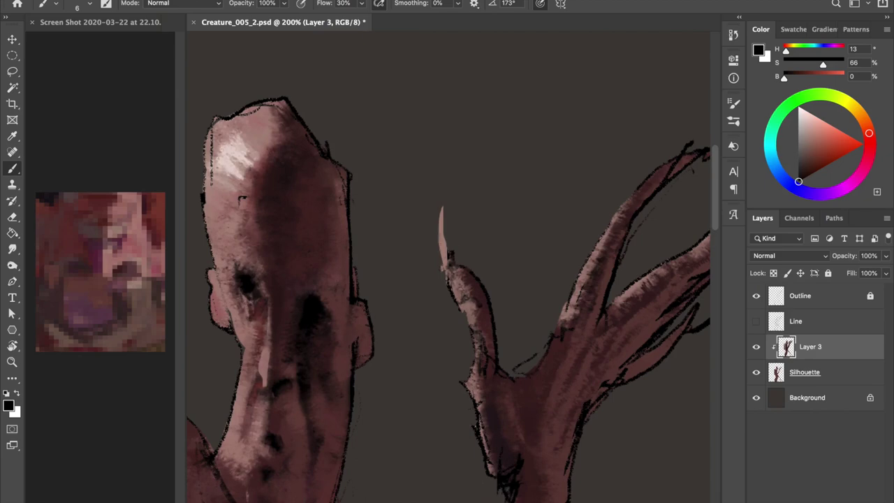
- Add an empty Layer 4, enlarge the brush to 22, and sample brown tones for the claw
key("ctrl+shift+alt+n")
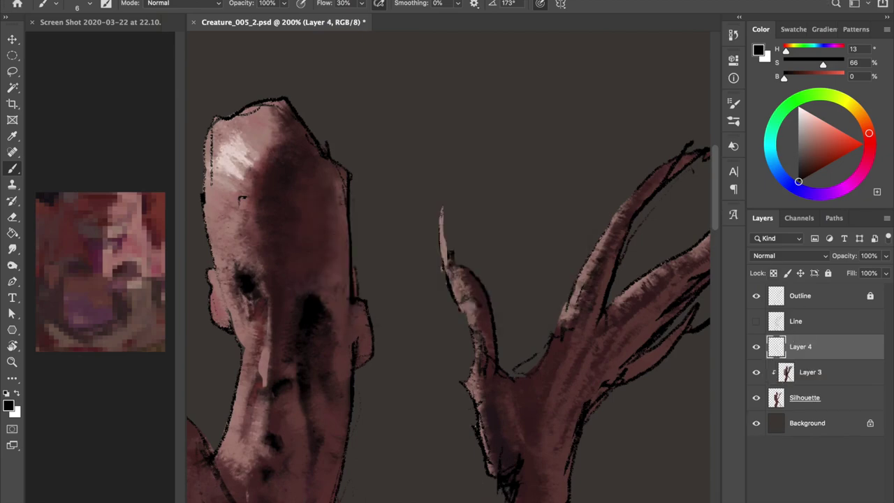
left_click_drag(444, 249, 461, 249)
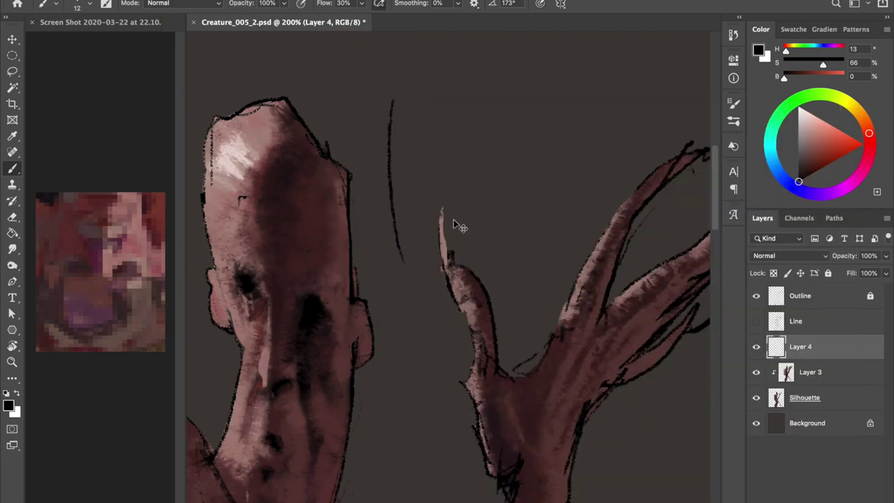
key("e")
key("alt+bracketleft")
key("alt+bracketleft")
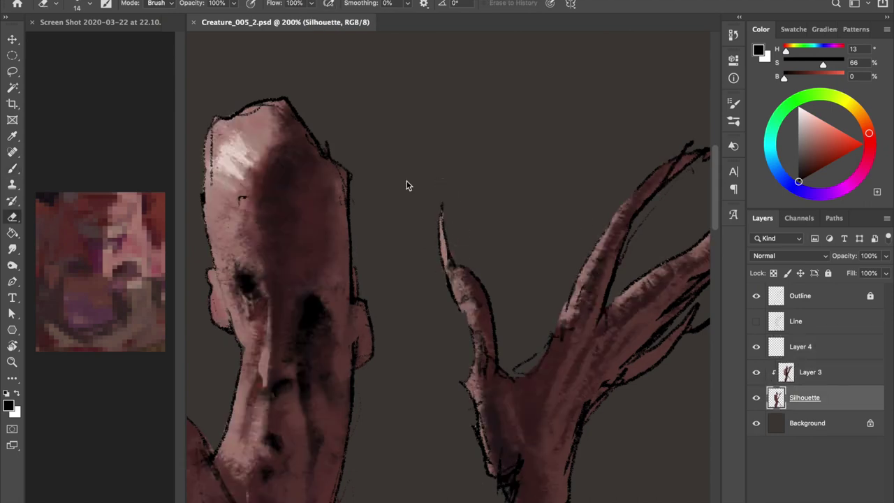
key("alt+bracketright")
key("alt+bracketright")
key("alt+bracketright")
key("alt+bracketleft")
key("alt+bracketleft")
key("b")
left_click(569, 286, "alt")
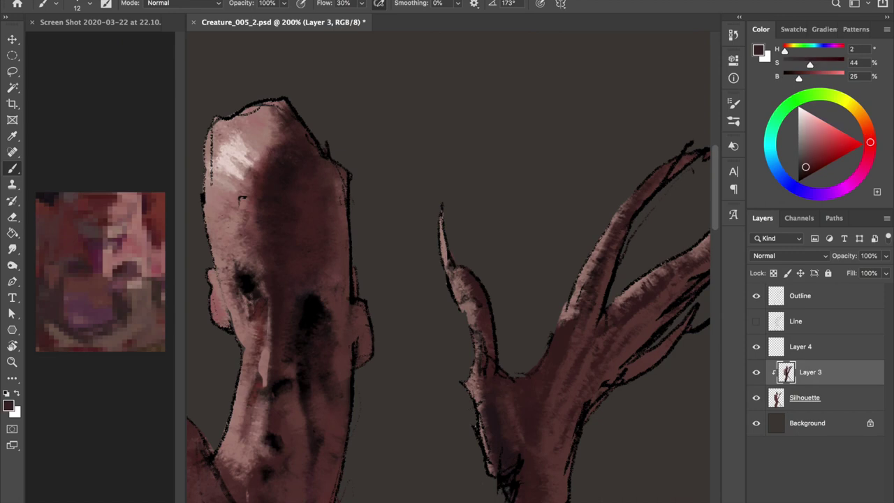
left_click(482, 289, "alt")
left_click_drag(488, 300, 477, 272)
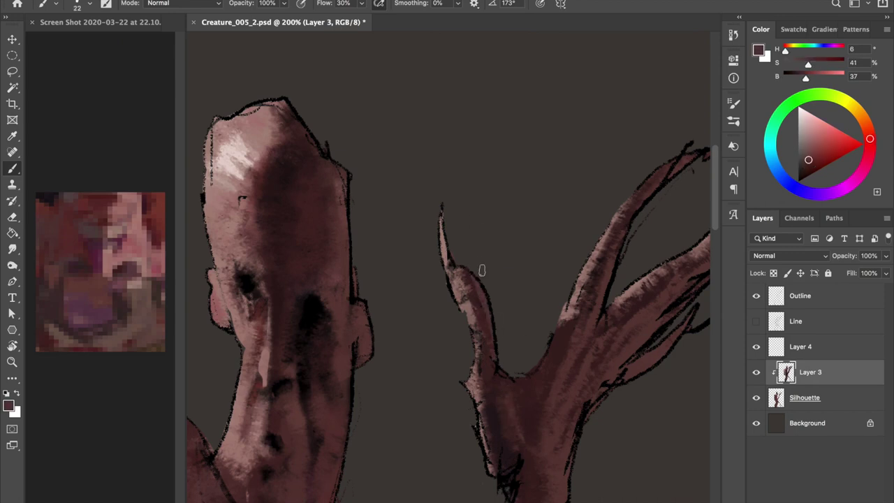
- Merge the empty Layer 4 away, zoom on the thumb claw, and shrink the brush to 17
left_click_drag(371, 124, 270, 137)
key("alt+bracketright")
key("ctrl+e")
key("alt+bracketleft")
scroll(362, 316, "up", 2)
left_click(362, 316, "alt")
left_click_drag(361, 315, 325, 259)
- Lock the Outline layer, pick the 45 px angled brush on Layer 3, and sample a light skin tone
scroll(447, 265, "down", 5)
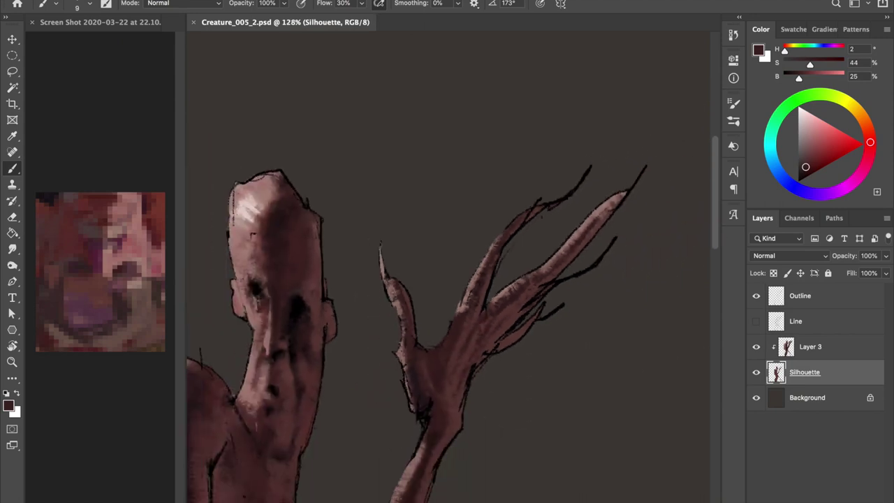
key("alt+bracketright")
key("alt+bracketright")
key("slash")
right_click(410, 230)
key("alt+bracketleft")
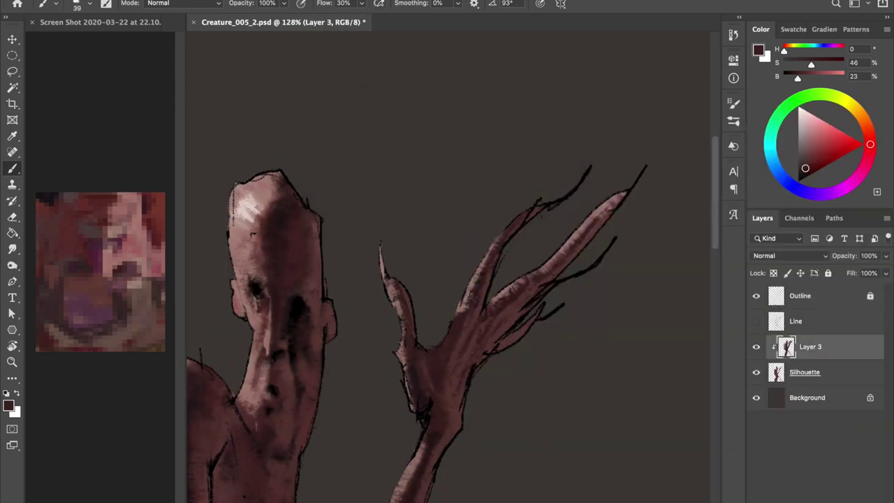
left_click(503, 234, "alt")
- Sample darker red-browns and paint a small dark stroke on the torso
scroll(501, 180, "down", 3)
scroll(501, 181, "down", 8)
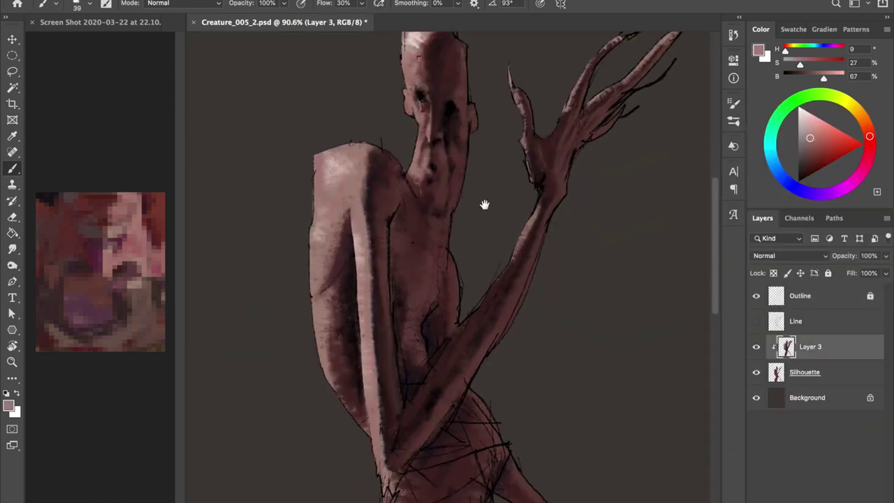
left_click(429, 251, "alt")
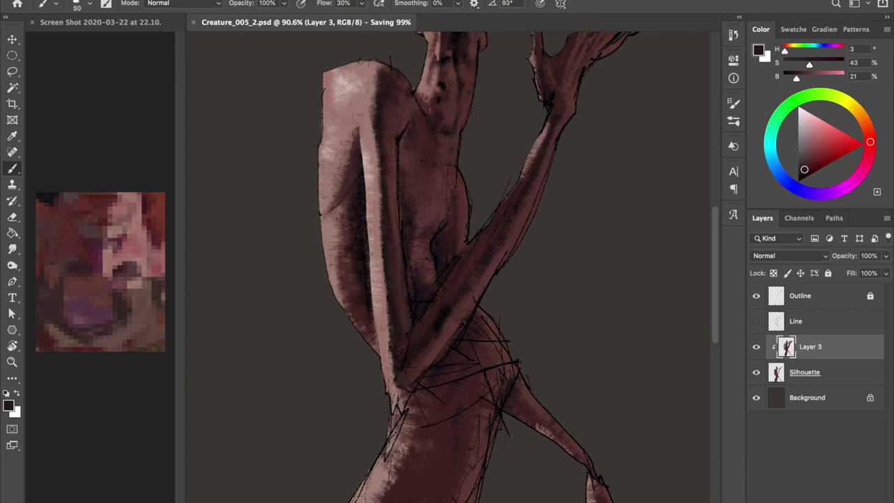
scroll(404, 199, "down", 2)
left_click(409, 213, "alt")
scroll(410, 218, "down", 3)
left_click(410, 218, "alt")
left_click_drag(405, 308, 381, 323)
- Lower brush opacity to 80% and shade the torso and hip darker with sampled browns
left_click(439, 269, "alt")
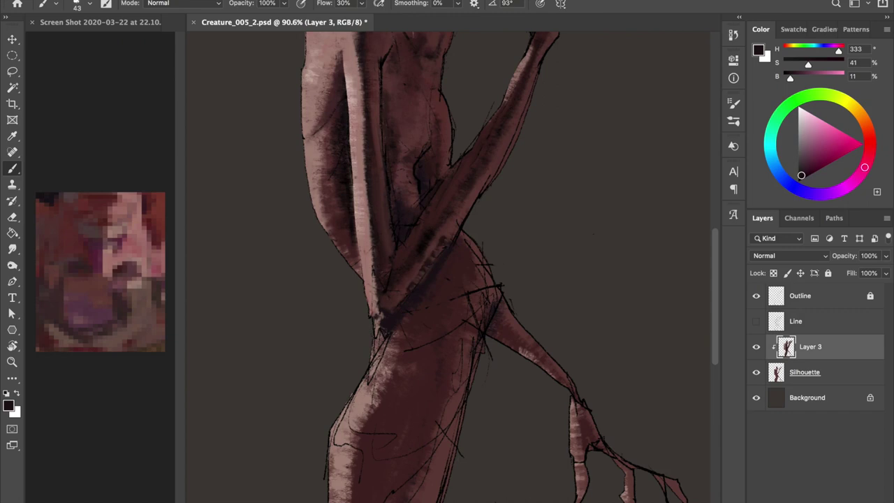
left_click(463, 265, "alt")
key("8")
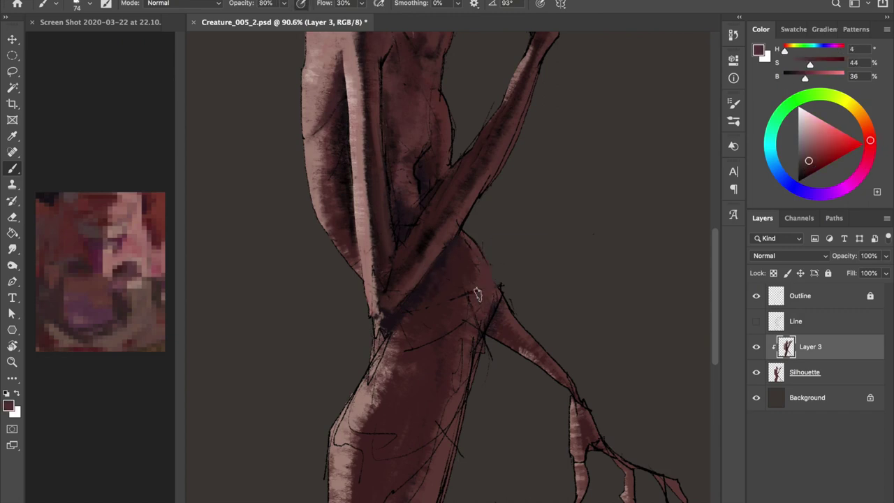
left_click(408, 380, "alt")
scroll(408, 381, "down", 3)
left_click(390, 367, "alt")
left_click_drag(404, 338, 447, 391)
left_click(442, 293, "alt")
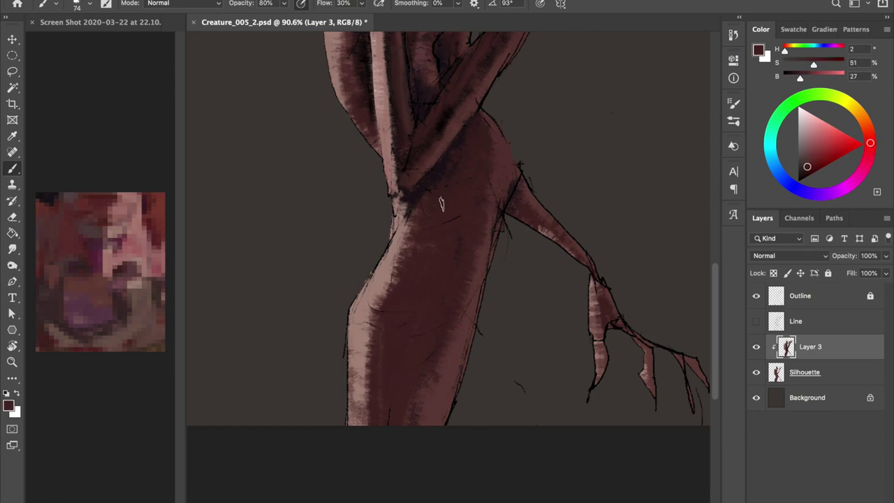
- Sample near-black shadow tones and save the painting with Ctrl+S
scroll(442, 204, "up", 3)
scroll(442, 204, "right", 3)
left_click(421, 231, "alt")
key("ctrl+s")
left_click(398, 259, "alt")
- Deepen the torso's shading with darker sampled strokes and save the painting
scroll(398, 210, "down", 3)
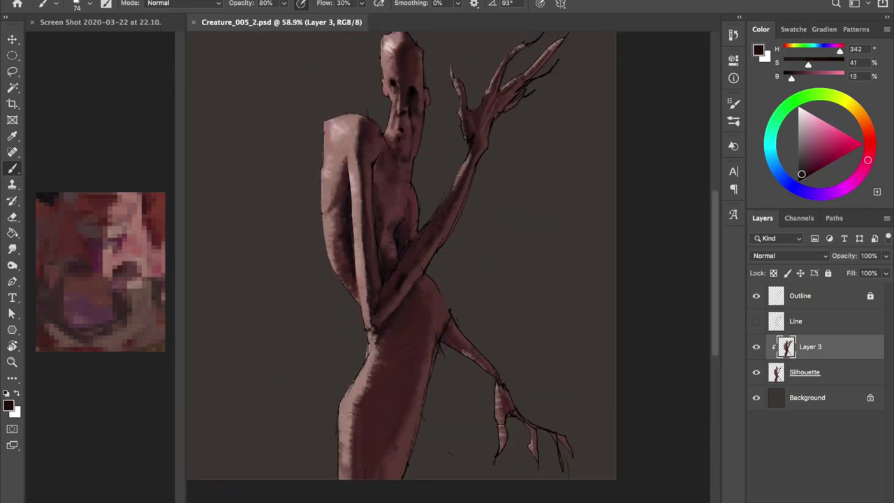
left_click_drag(442, 248, 412, 391)
left_click(413, 351, "alt")
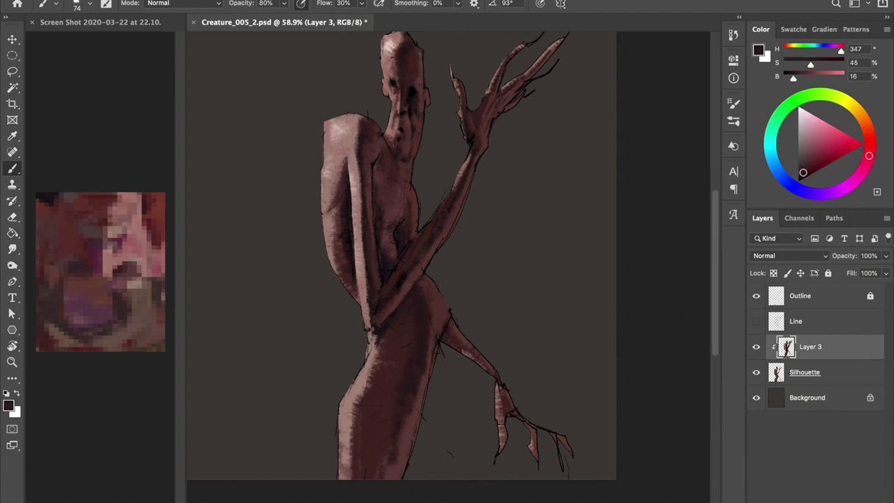
key("ctrl+s")
- On the Silhouette layer, repaint the leg in sampled red at full opacity, lighter along its edge
left_click(773, 377)
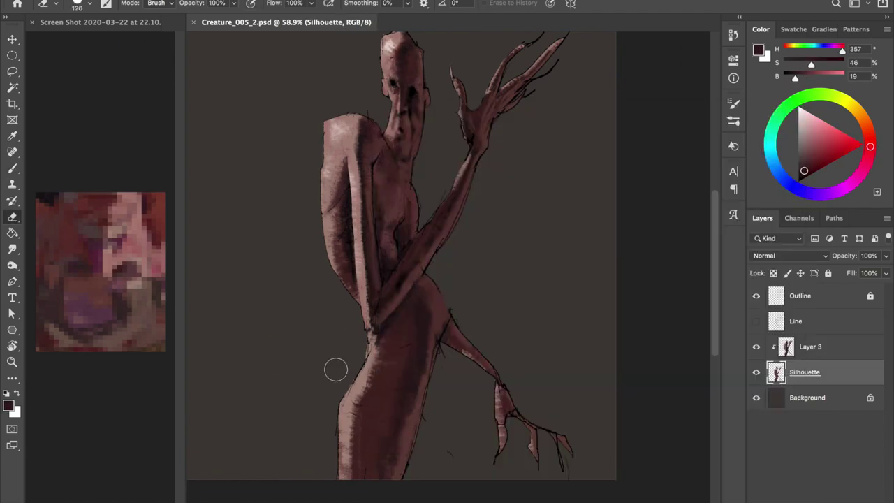
right_click(429, 308)
double_click(459, 303)
left_click_drag(436, 353, 424, 417)
key("0")
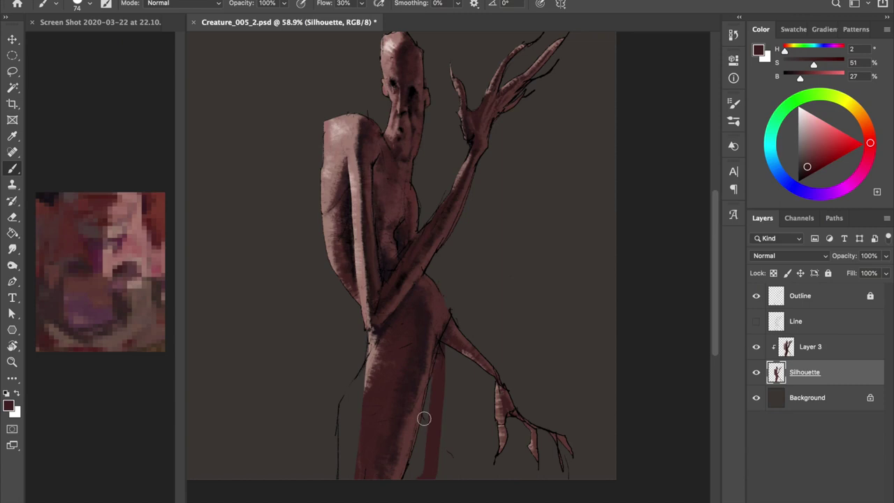
left_click(423, 415, "alt")
left_click_drag(427, 475, 431, 342)
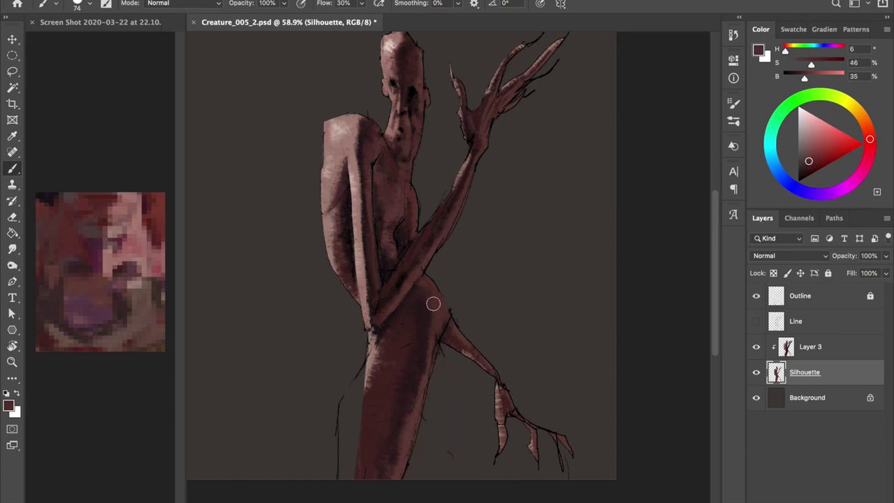
left_click_drag(348, 477, 368, 336)
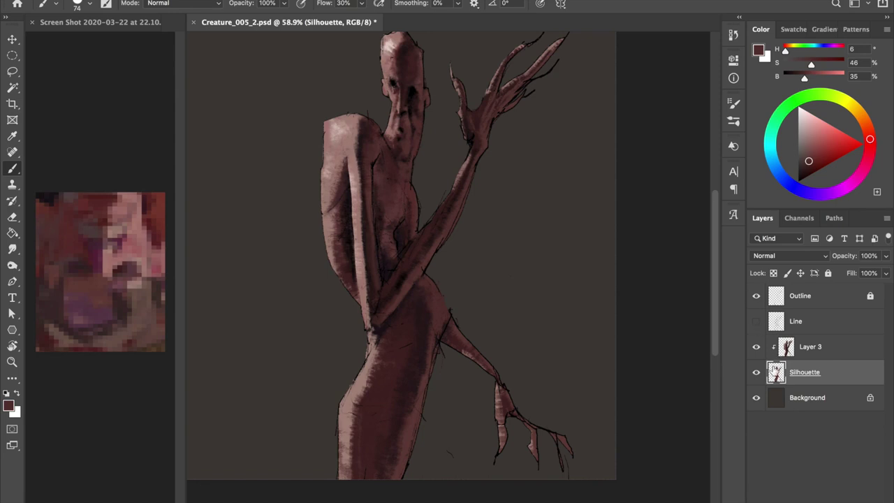
- Hide the Outline layer, undo the last leg stroke, and create a new Layer 4
left_click(756, 295)
left_click_drag(352, 399, 342, 398)
key("ctrl+z")
left_click(810, 346)
key("ctrl+shift+n")
key("Return")
- Ink thin black lines down the leg on Layer 4 and move it up the stack
key("d")
left_click_drag(363, 477, 368, 326)
left_click_drag(408, 387, 397, 481)
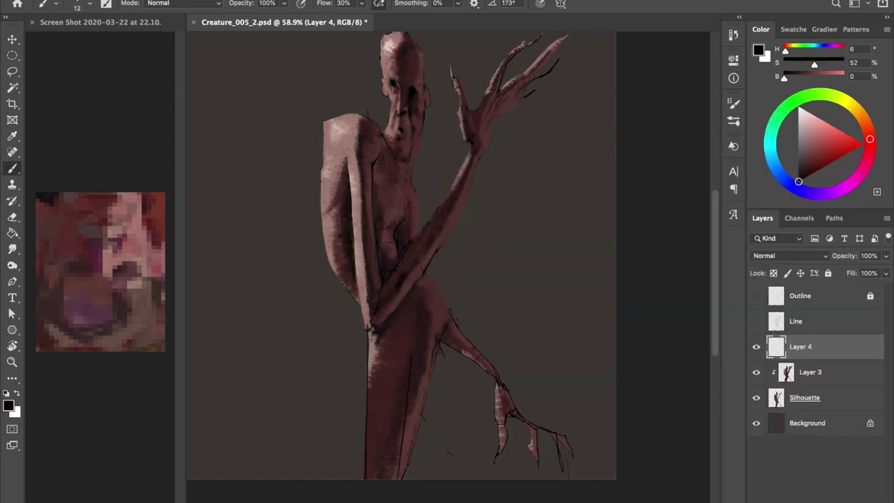
left_click_drag(405, 393, 396, 479)
left_click_drag(409, 331, 394, 457)
key("ctrl+bracketright")
- Show the Outline layer, erase finely, save, then widen the leg's left edge with dark red
left_click(755, 296)
left_click(800, 295)
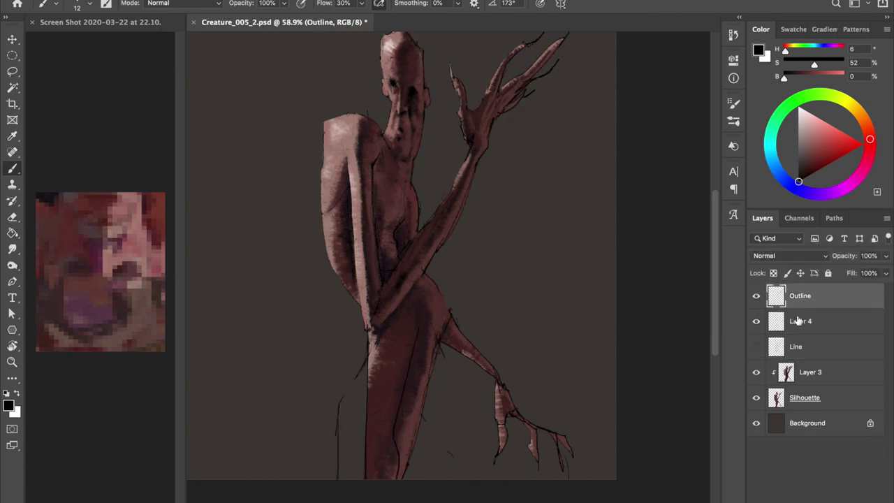
key("e")
key("alt+bracketleft")
key("alt+bracketleft")
key("alt+bracketleft")
left_click_drag(461, 357, 451, 363)
key("ctrl+s")
key("b")
left_click(377, 363, "alt")
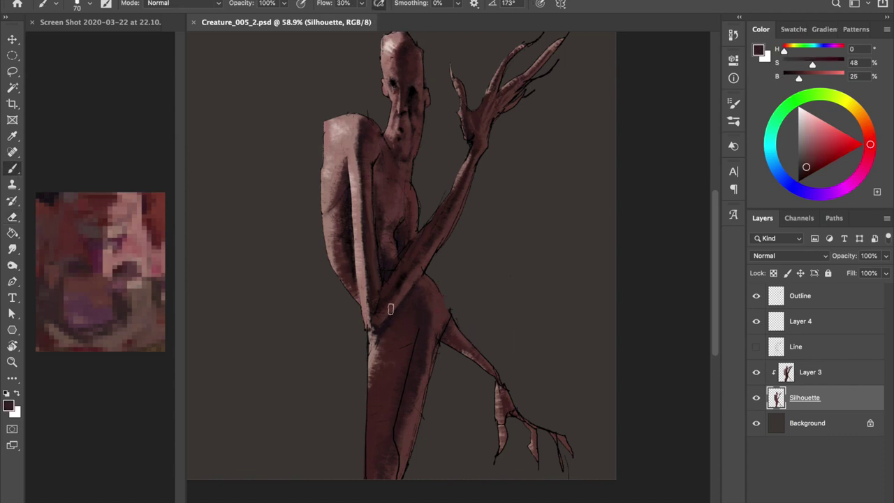
left_click_drag(360, 314, 362, 380)
- Merge Layer 4 into Outline and set a darker red brush at 80% opacity, size ~52, on Layer 3
left_click(801, 321)
key("ctrl+e")
key("alt+bracketleft")
key("alt+bracketleft")
right_click(449, 220)
key("Return")
left_click(408, 398, "alt")
key("8")
left_click_drag(414, 342, 419, 362)
- Paint a light pinkish stroke and several darker red strokes along the leg's edge
left_click(400, 454, "alt")
left_click_drag(415, 409, 412, 410)
left_click(416, 408, "alt")
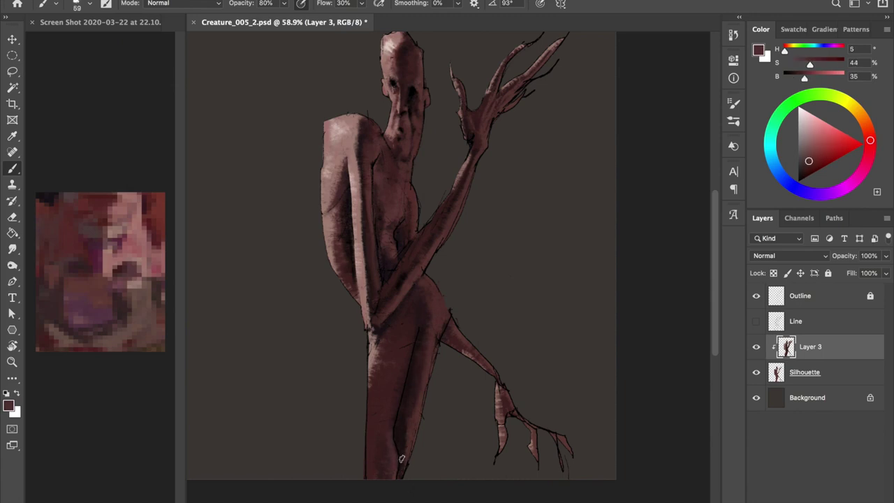
left_click(313, 194, "alt")
left_click_drag(372, 356, 368, 477)
left_click(381, 363, "alt")
left_click_drag(381, 371, 376, 440)
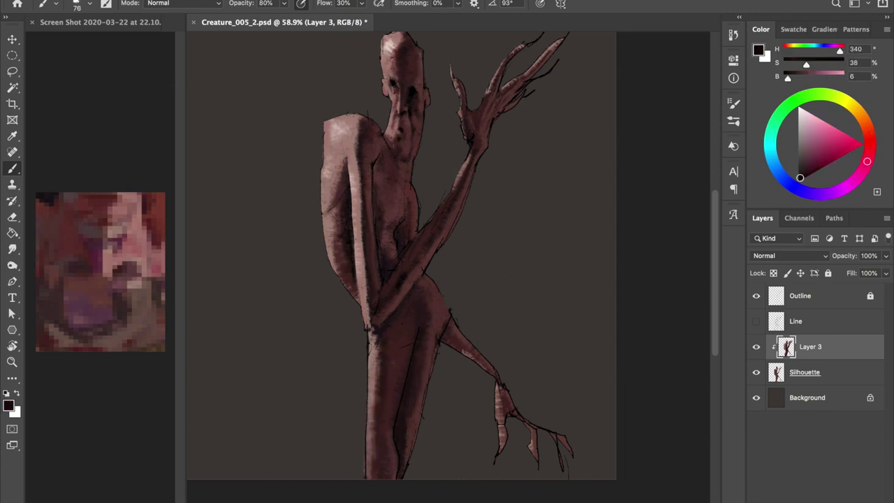
left_click_drag(383, 343, 383, 419)
left_click_drag(405, 324, 411, 401)
- Add small dark marks on the leg, sample a dark red, and mirror the canvas
left_click(409, 314, "alt")
left_click_drag(405, 314, 402, 356)
left_click(412, 355, "alt")
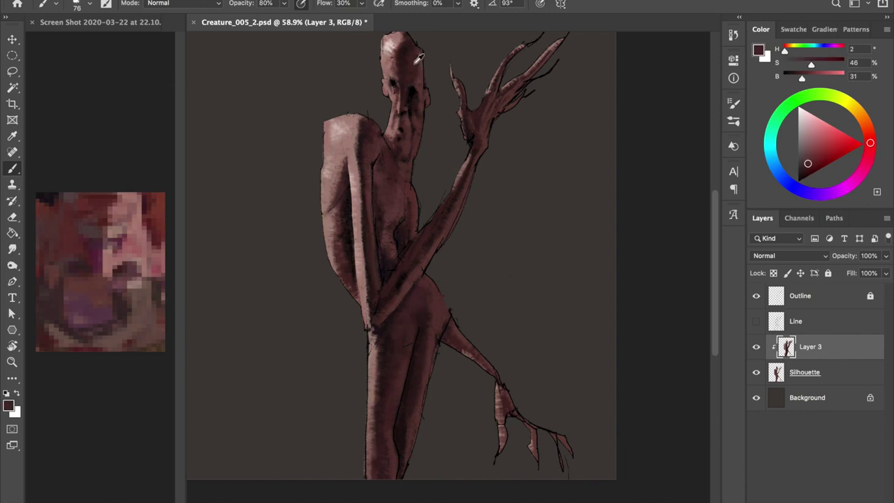
left_click(459, 340, "alt")
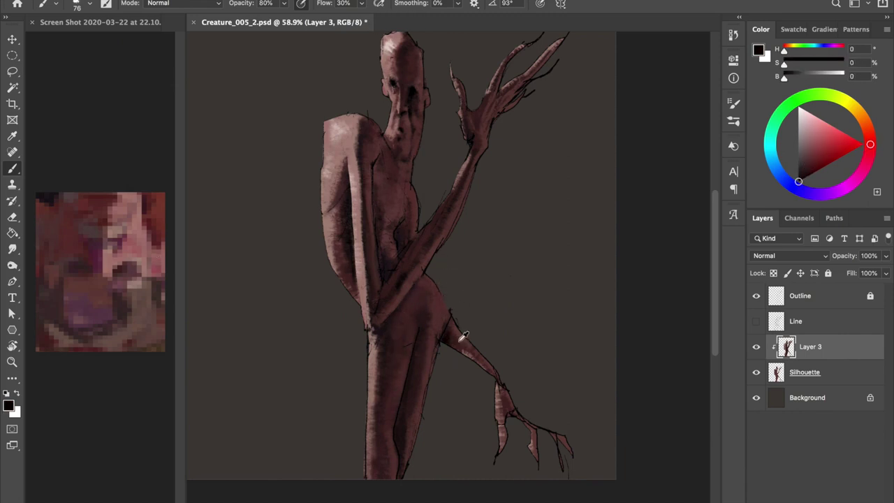
left_click(458, 334, "alt")
key("ctrl+shift+h")
- Sample dark and mid red tones from the face and torso on the mirrored canvas, then flip back
left_click(389, 84, "alt")
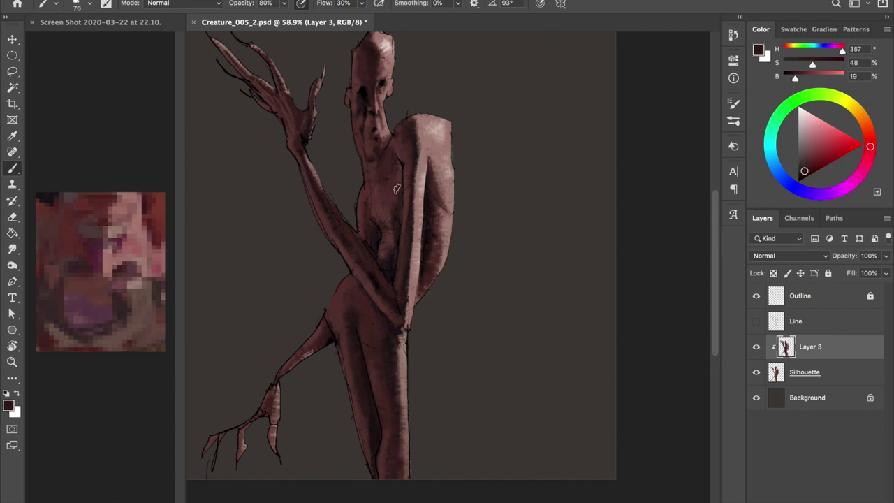
left_click(394, 195, "alt")
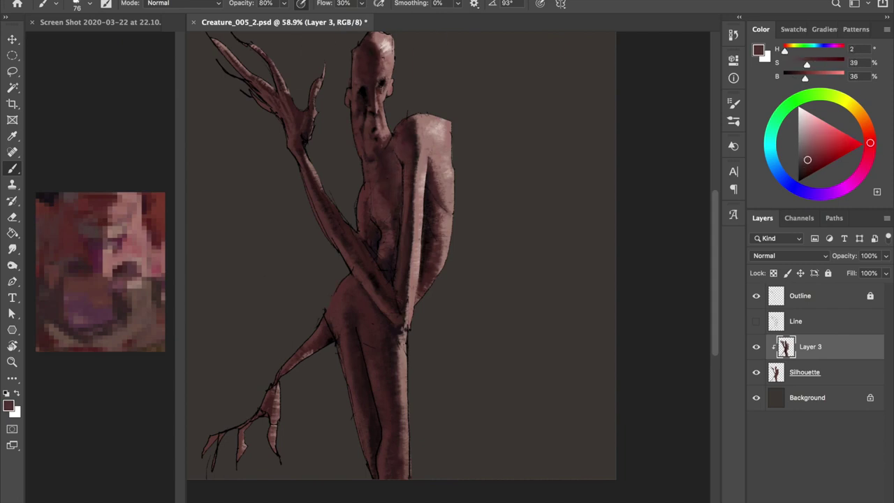
left_click(375, 51, "alt")
left_click(399, 152, "alt")
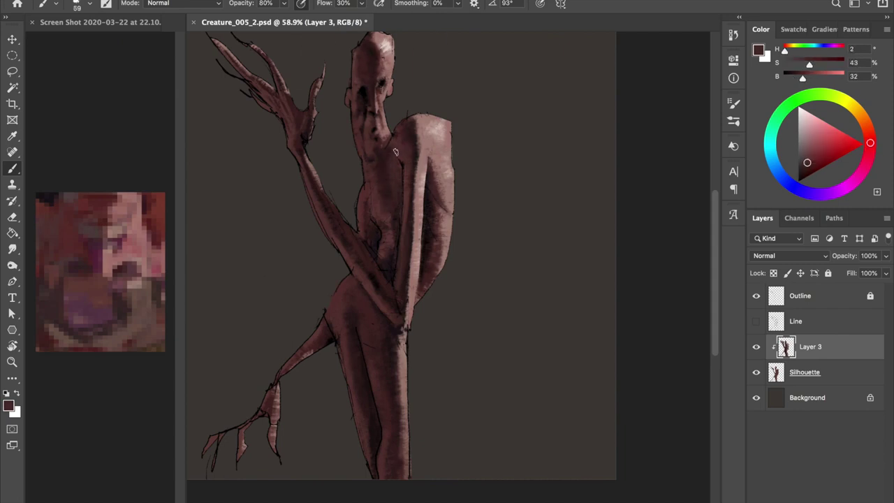
key("h")
- Sample shadow, mid and lighter reds from the torso and neck, then mirror the canvas again
left_click(389, 231, "alt")
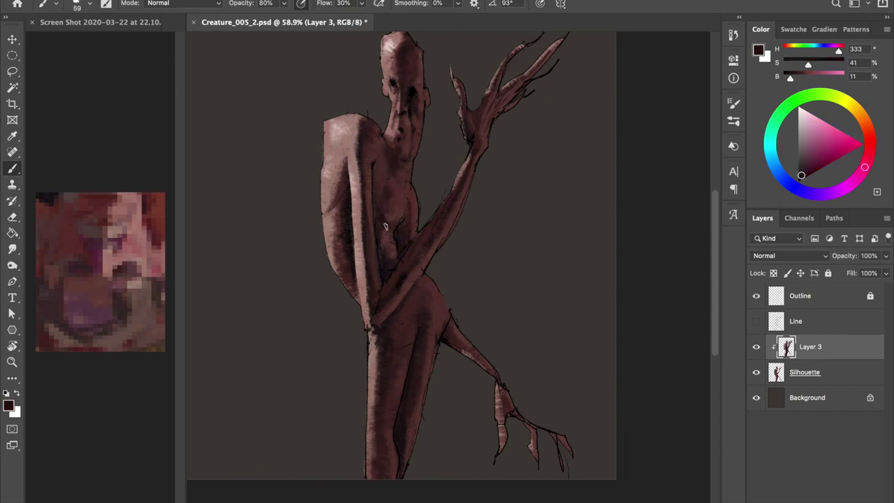
left_click(390, 217, "alt")
left_click(425, 138, "alt")
left_click(381, 207, "alt")
left_click(384, 183, "alt")
left_click(391, 173, "alt")
left_click(368, 325, "alt")
left_click(384, 218, "alt")
left_click(390, 211, "alt")
left_click(394, 62, "alt")
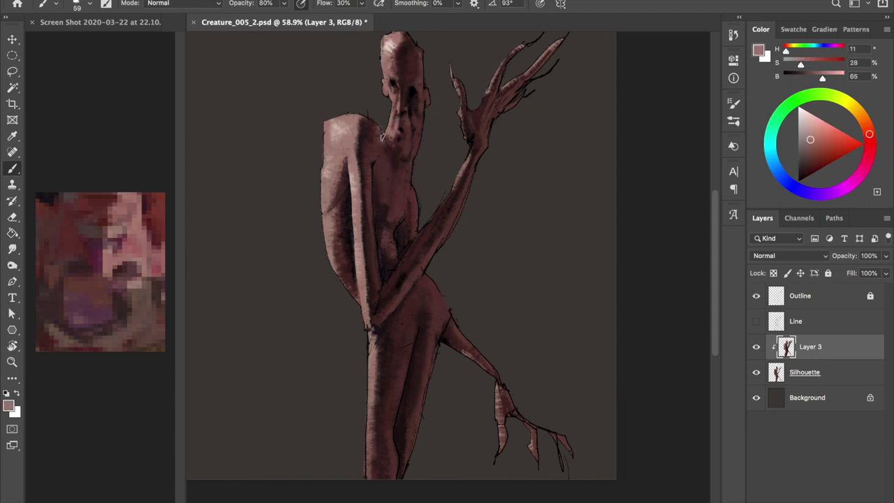
key("ctrl+shift+h")
- Sample muted and richer reds while toggling between the Silhouette layer and Layer 3
left_click(394, 234, "alt")
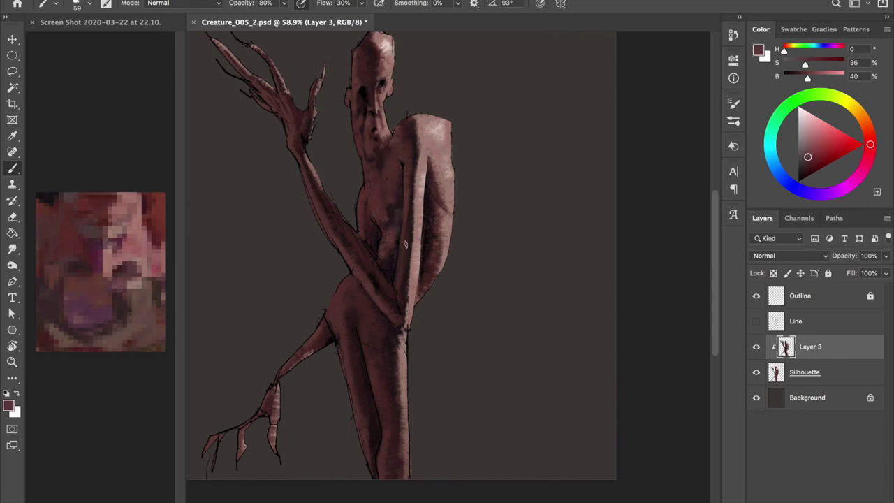
left_click(379, 203, "alt")
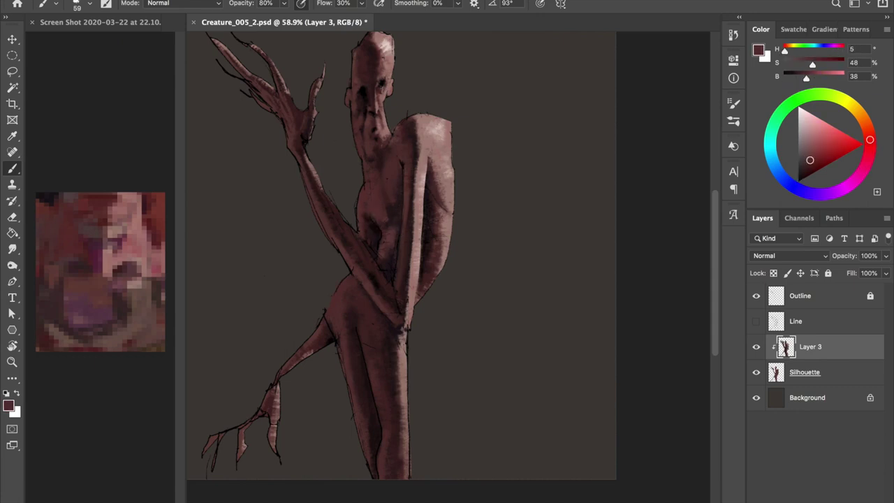
right_click(343, 84)
key("alt+bracketleft")
key("Escape")
left_click(401, 349, "alt")
key("e")
key("b")
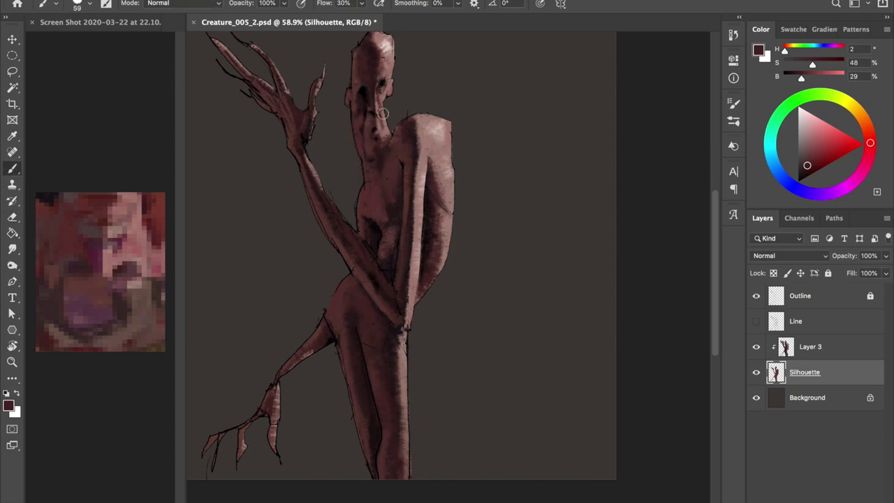
key("alt+bracketright")
- Sample near-black, muted pink and dark red tones and check brush size on Silhouette
right_click(386, 104)
key("Escape")
left_click(377, 283, "alt")
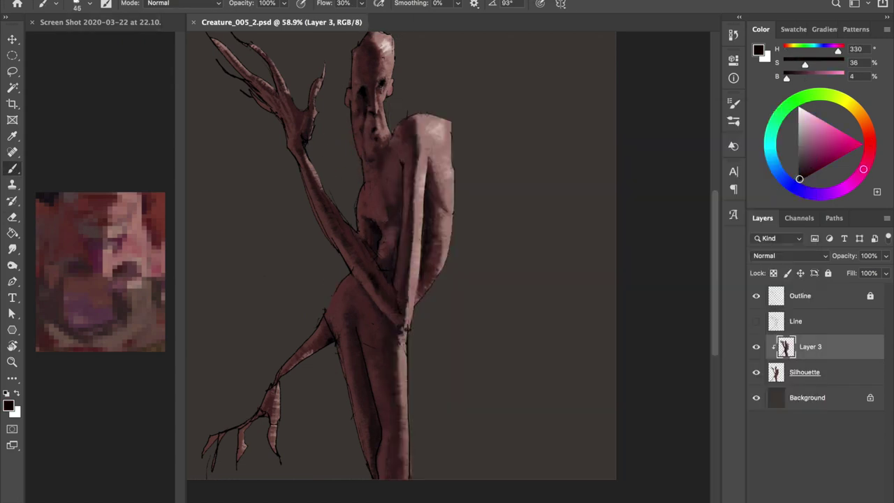
left_click(405, 316, "alt")
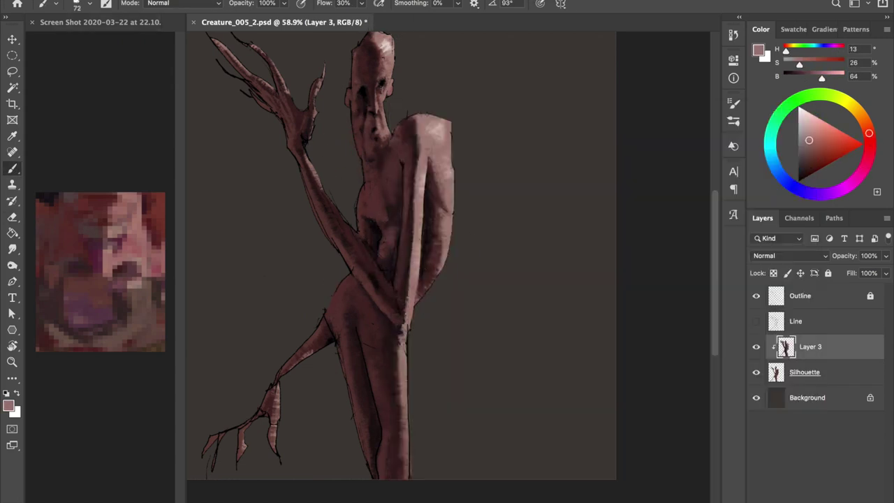
left_click(378, 265, "alt")
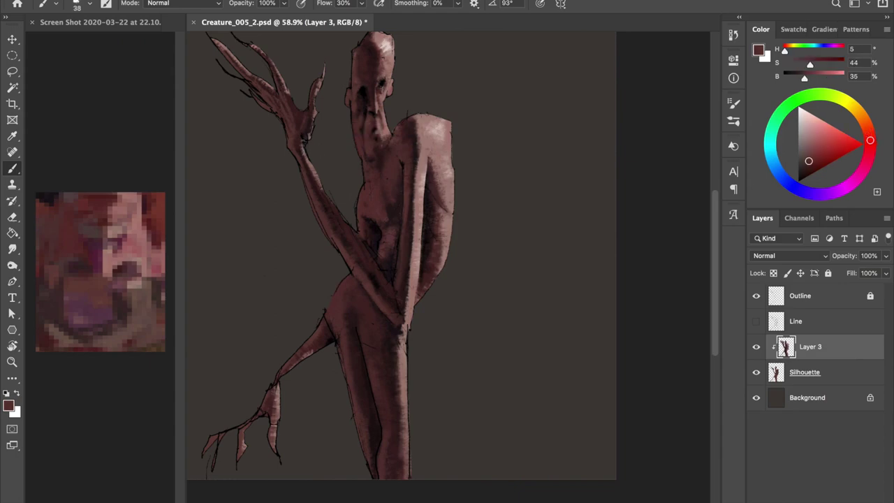
key("alt+bracketleft")
right_click(349, 102)
key("Escape")
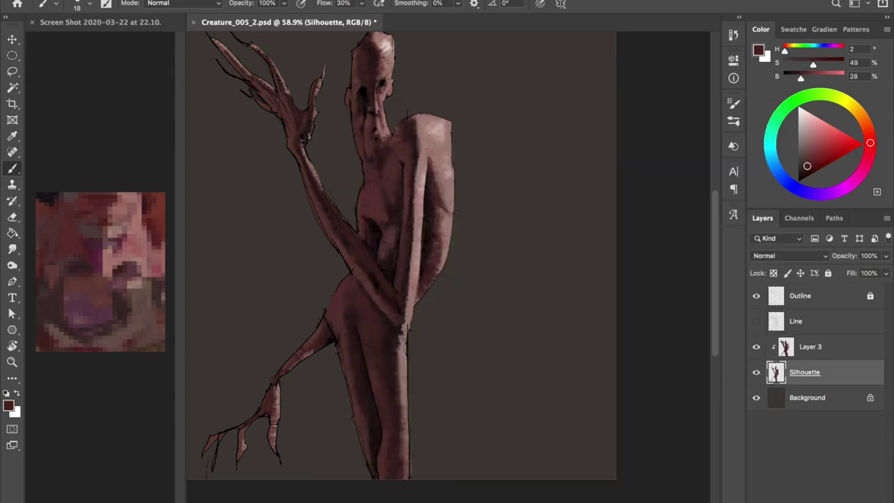
scroll(349, 170, "up", 5)
- Lock the Outline layer and load the colour-blending brush on Layer 3 with a pinkish-brown tone
key("alt+bracketright")
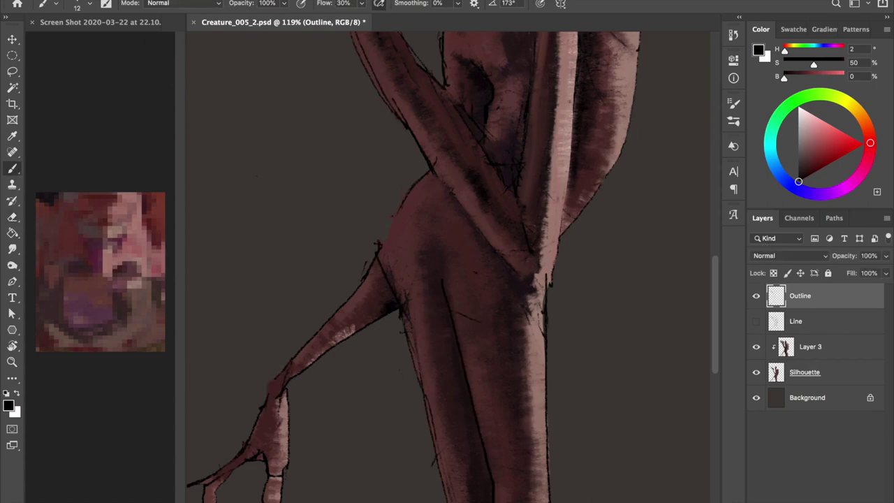
left_click(828, 273)
key("alt+bracketleft")
key("shift+b")
key("shift+b")
left_click(312, 354, "alt")
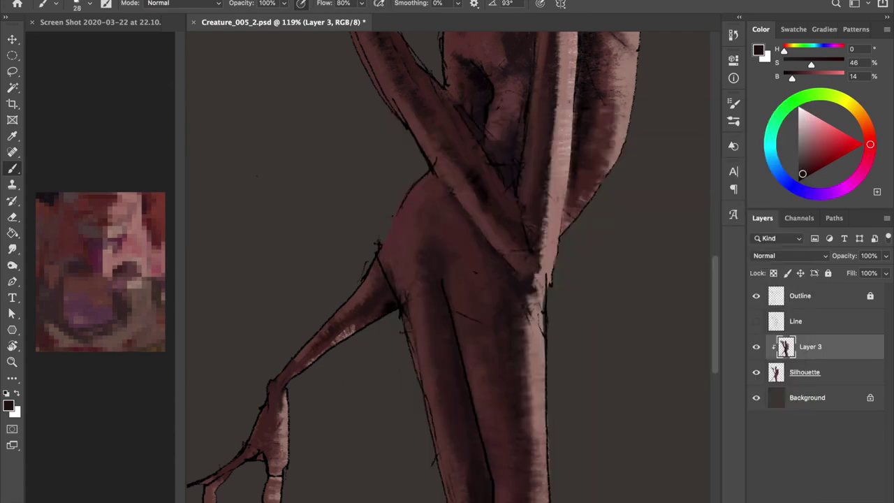
left_click(403, 218, "alt")
key("bracketright")
key("bracketright")
key("bracketright")
key("bracketleft")
key("bracketleft")
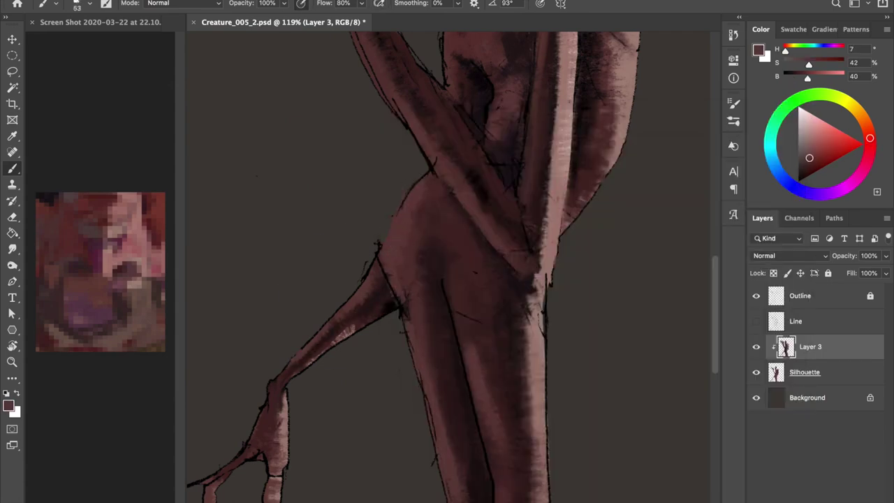
scroll(423, 377, "down", 3)
- Paint dark shading strokes down the right and left legs
mouse_move(507, 238)
left_mouse_down()
mouse_move(525, 437)
mouse_move(497, 489)
left_mouse_up()
key("ctrl+shift+h")
left_click(475, 412, "alt")
left_click_drag(470, 388, 484, 470)
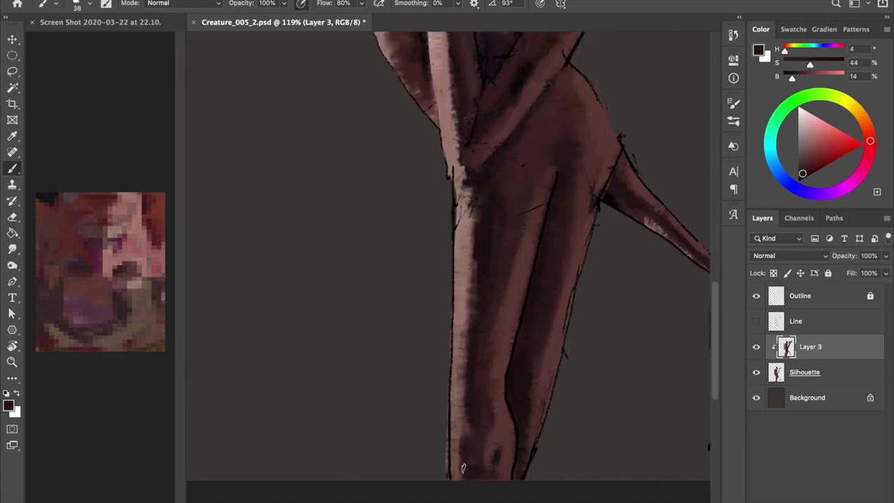
left_click_drag(515, 258, 417, 301)
- Select the Outline layer, save the painting, and zoom out to the whole figure
key("alt+bracketright")
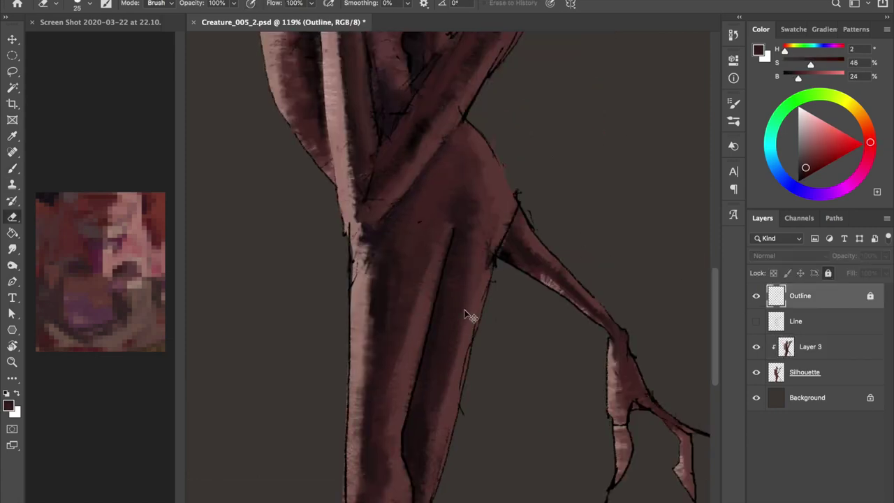
key("ctrl+s")
scroll(437, 197, "down", 5)
left_click_drag(455, 315, 552, 186)
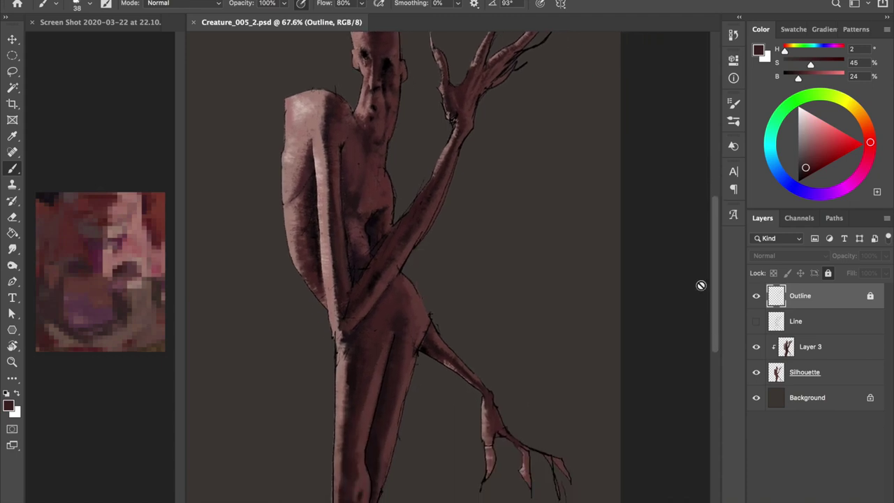
- On Layer 3 at 80% opacity, paint small dark maroon strokes near the hand
key("alt+bracketleft")
left_click(552, 186, "alt")
key("8")
left_click_drag(457, 374, 485, 394)
left_click(486, 402, "alt")
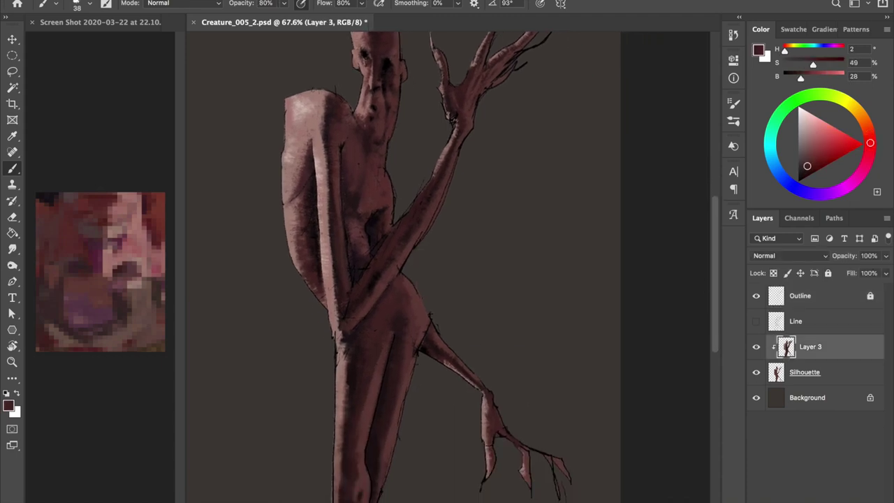
- Add lighter and darker red shading strokes along the lower arm and hand
left_click(556, 482, "alt")
left_click_drag(518, 444, 558, 497)
left_click_drag(494, 408, 501, 428)
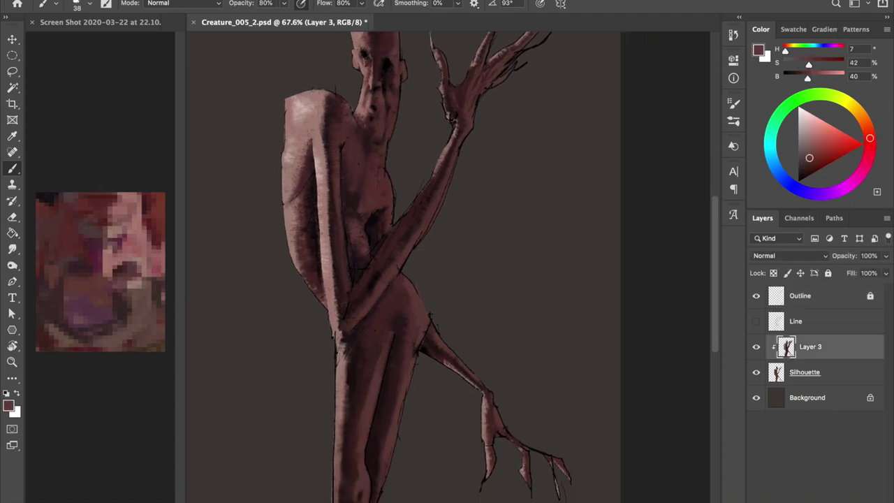
left_click(486, 395, "alt")
left_click_drag(487, 396, 487, 412)
- Sample a light pink from the head top and paint a highlight along the left leg's edge
left_click(428, 310, "alt")
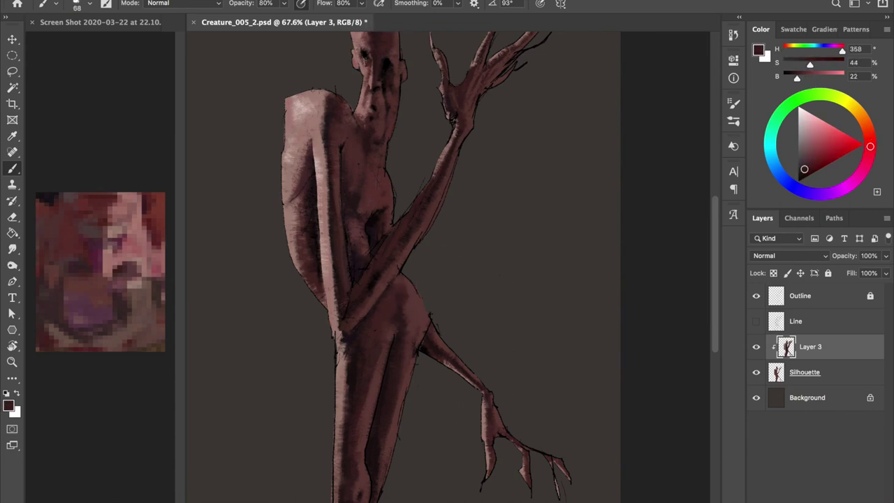
left_click(396, 290, "alt")
left_click(422, 324, "alt")
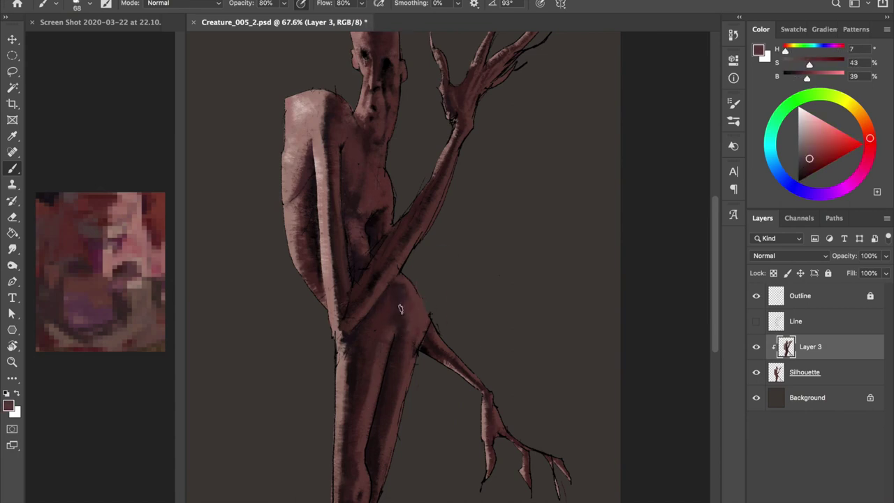
scroll(374, 148, "up", 5)
left_click(374, 84, "alt")
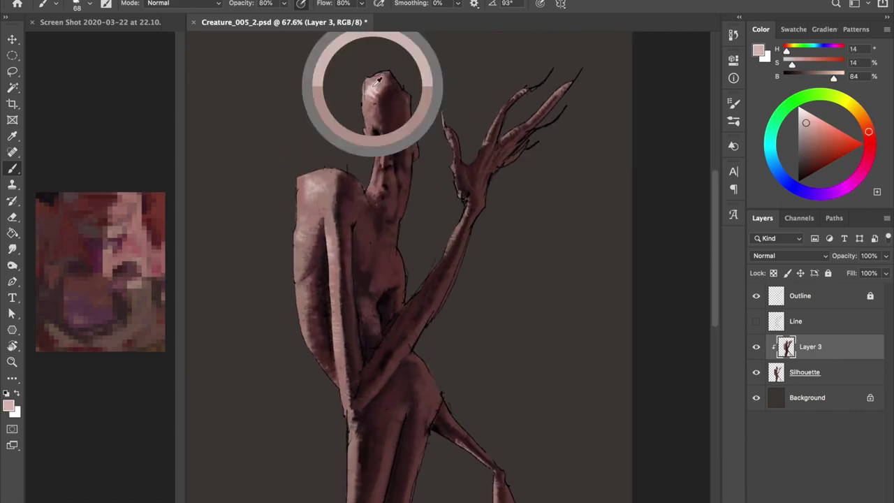
scroll(376, 114, "up", 5)
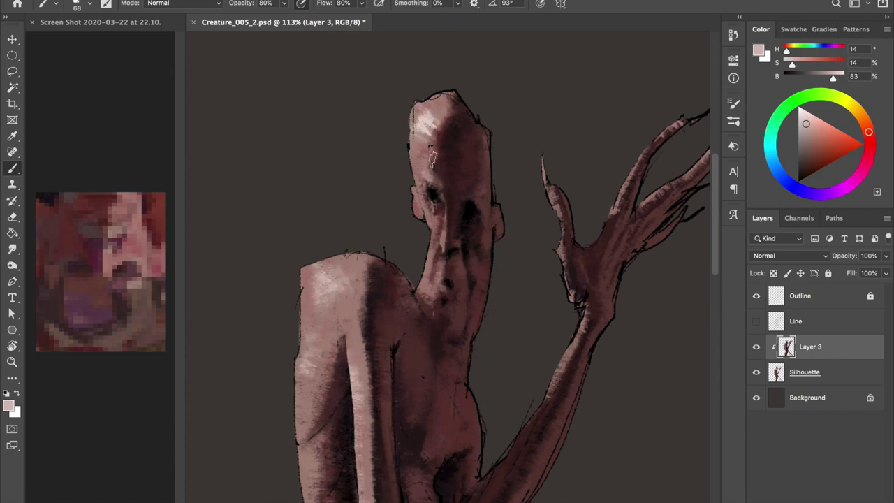
scroll(383, 161, "down", 3)
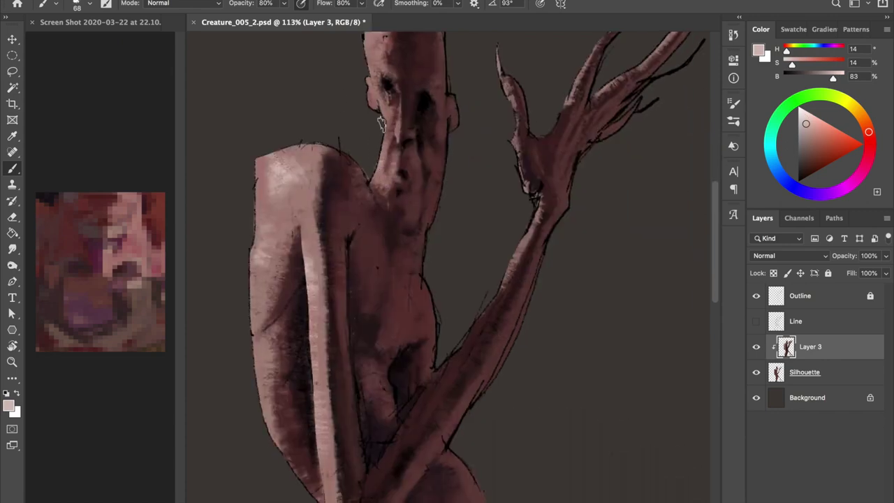
scroll(365, 213, "down", 5)
scroll(366, 213, "down", 5)
left_click_drag(366, 210, 360, 447)
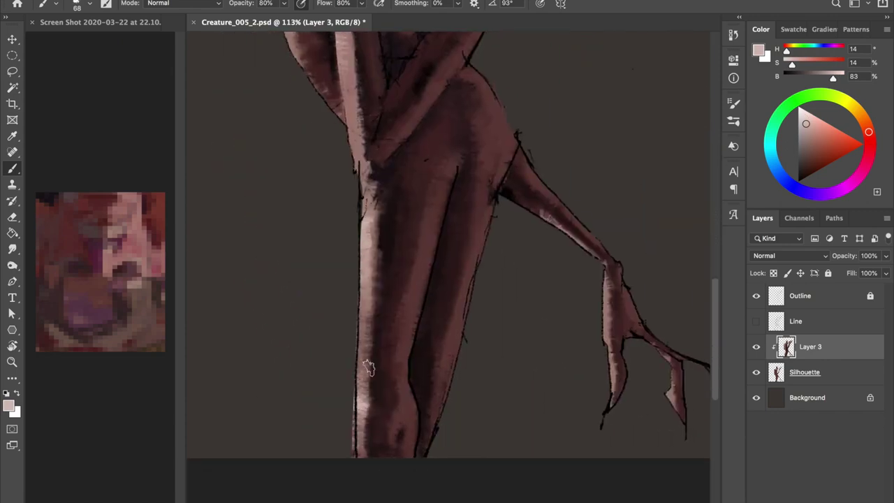
- Pan up to the head and raised hand and sample a darker tone from the face
left_click_drag(363, 210, 342, 295)
left_click_drag(335, 174, 273, 449)
left_click_drag(293, 210, 291, 479)
left_click_drag(318, 140, 319, 269)
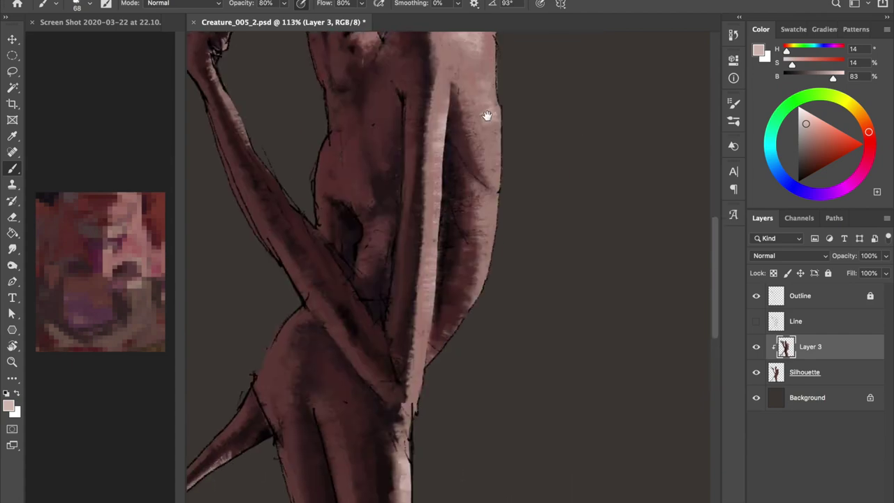
left_click_drag(252, 42, 305, 189)
left_click_drag(307, 120, 325, 147)
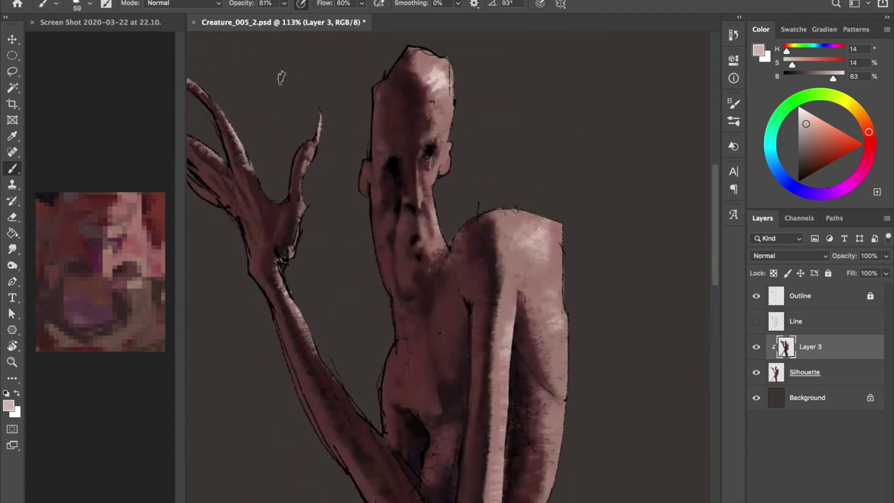
scroll(405, 202, "up", 2)
left_click(426, 136, "alt")
scroll(409, 259, "up", 5)
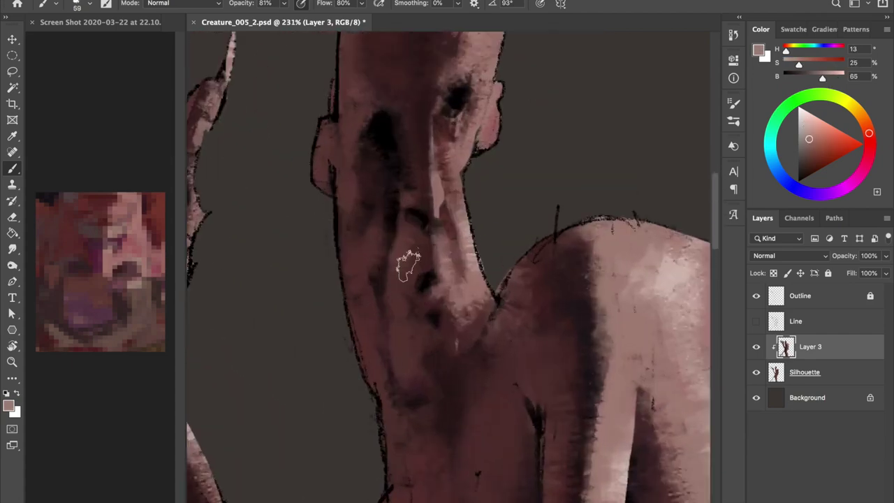
- Set up a soft low-flow 32 px brush and sample dark reds from the neck
key("bracketleft")
key("bracketleft")
key("bracketleft")
left_click(468, 145, "alt")
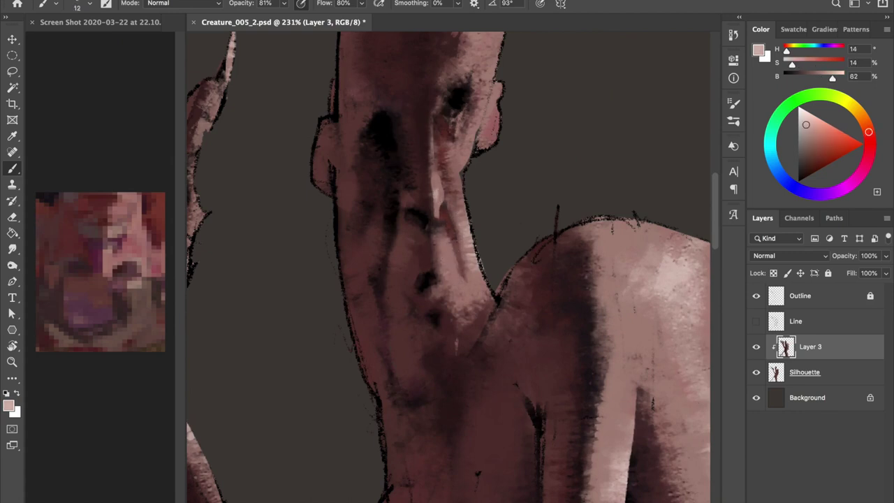
key("bracketleft")
scroll(454, 259, "down", 1)
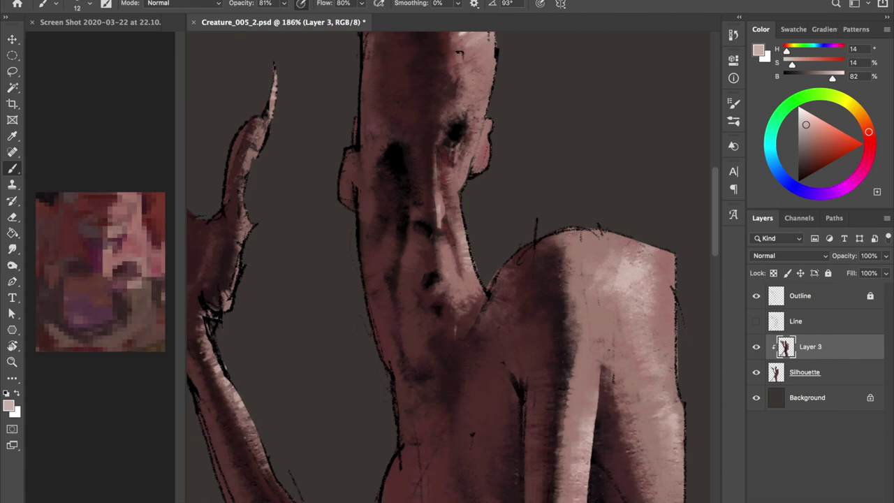
scroll(450, 266, "down", 1)
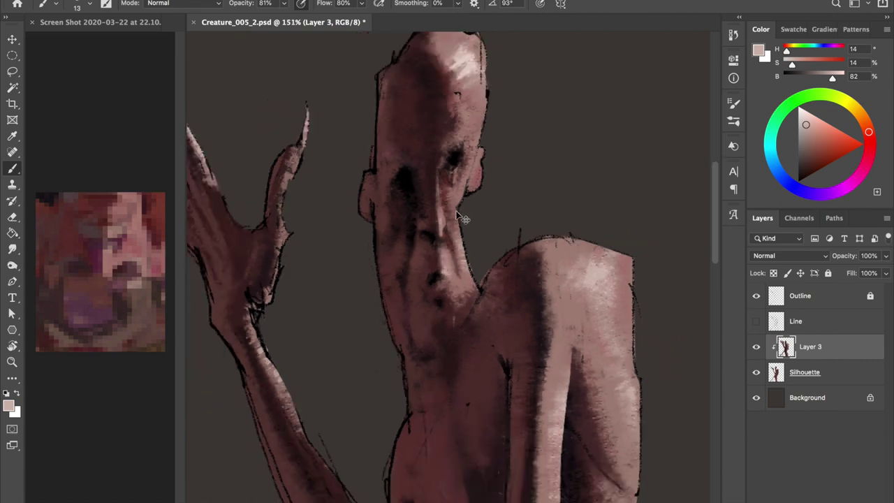
key("d")
left_click_drag(438, 309, 451, 311)
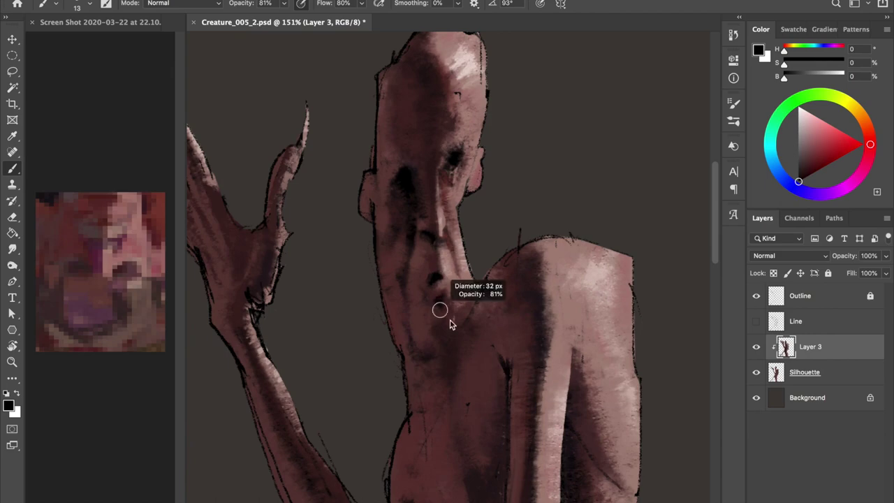
left_click(436, 307, "alt")
left_click(469, 310, "alt")
key("period")
key("d")
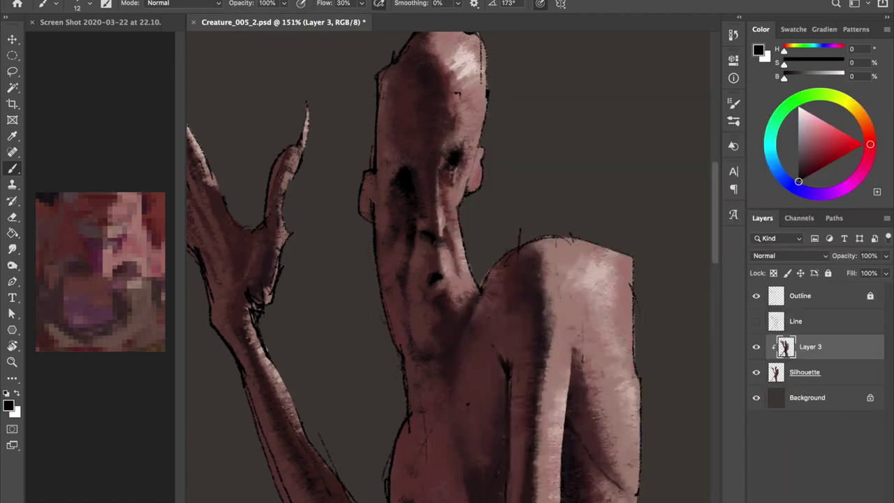
- Paint a thin dark line along the chin and neck, then sample muted reds nearby
left_click_drag(472, 334, 433, 374)
left_click(475, 316, "alt")
left_click(473, 314, "alt")
left_click(463, 297, "alt")
left_click(479, 294, "alt")
- Lower brush opacity to 80% and sample dark red-brown tones from the figure
scroll(434, 279, "up", 3)
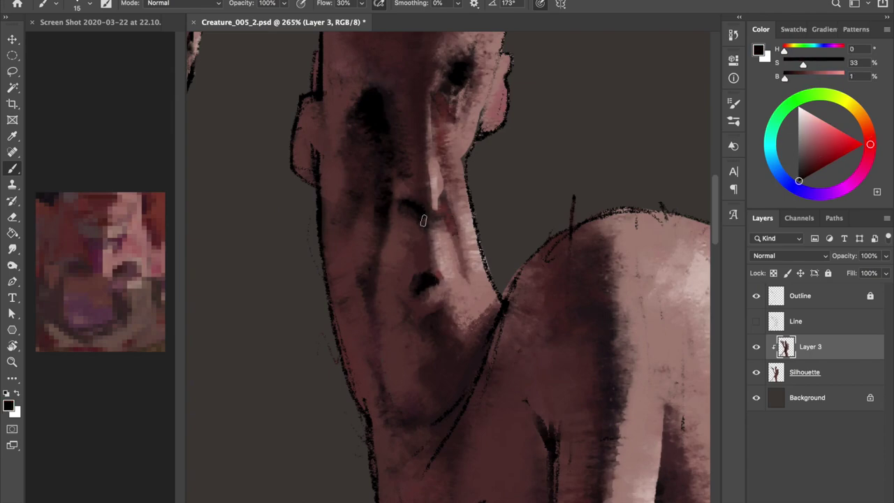
key("8")
scroll(447, 283, "down", 3)
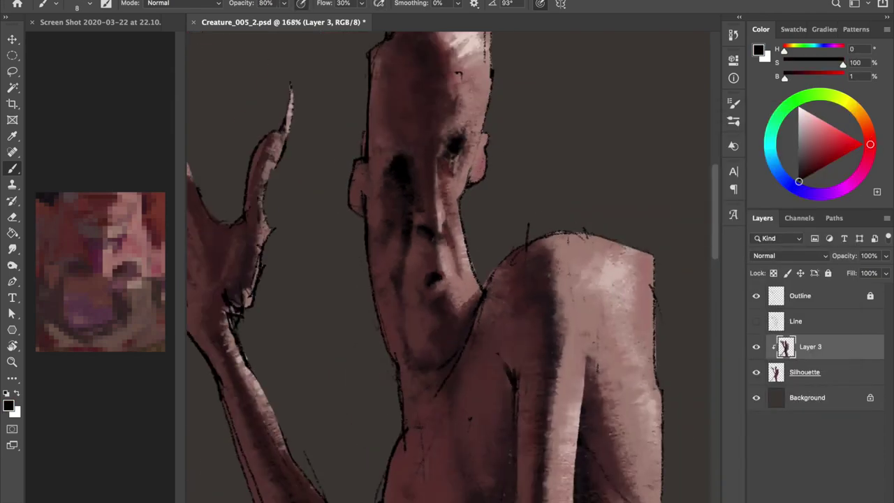
scroll(447, 283, "down", 3)
scroll(446, 283, "up", 3)
scroll(447, 283, "up", 2)
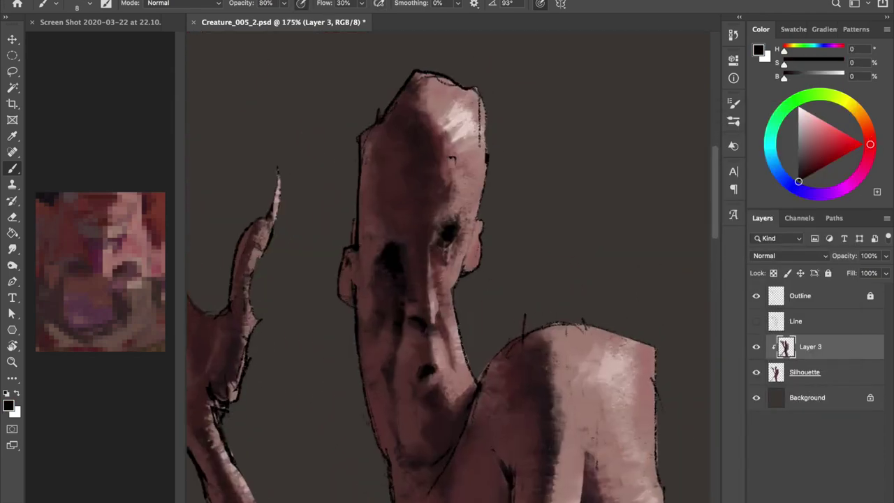
left_click(815, 159)
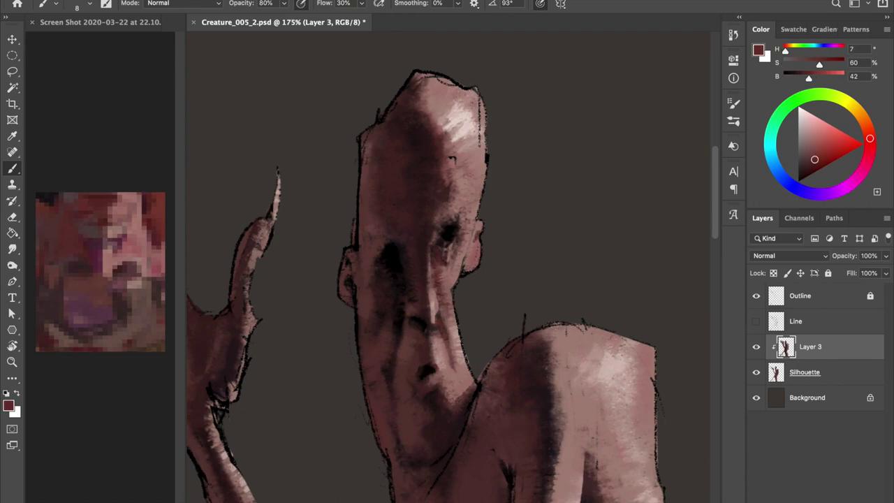
left_click(411, 272, "alt")
- Save the painting and add a new empty Layer 4 above Layer 3
key("ctrl+s")
scroll(447, 265, "down", 3)
scroll(447, 266, "up", 3)
key("ctrl+shift+n")
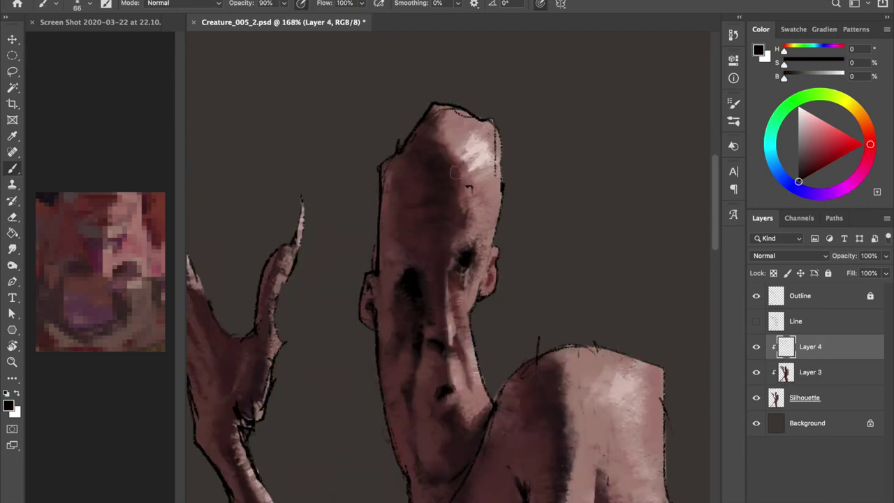
- Mirror the canvas horizontally to check the face, sampling skin tones, then flip it back
scroll(421, 123, "down", 5)
left_click(418, 220, "alt")
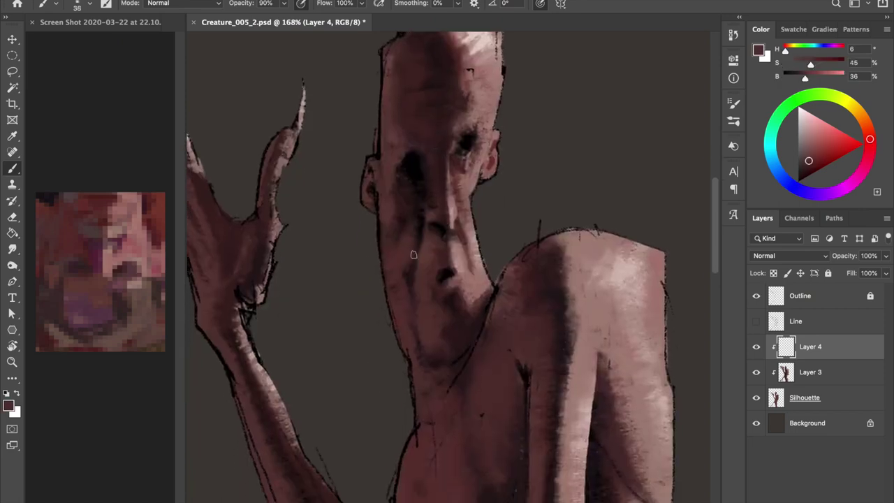
left_click(457, 206, "alt")
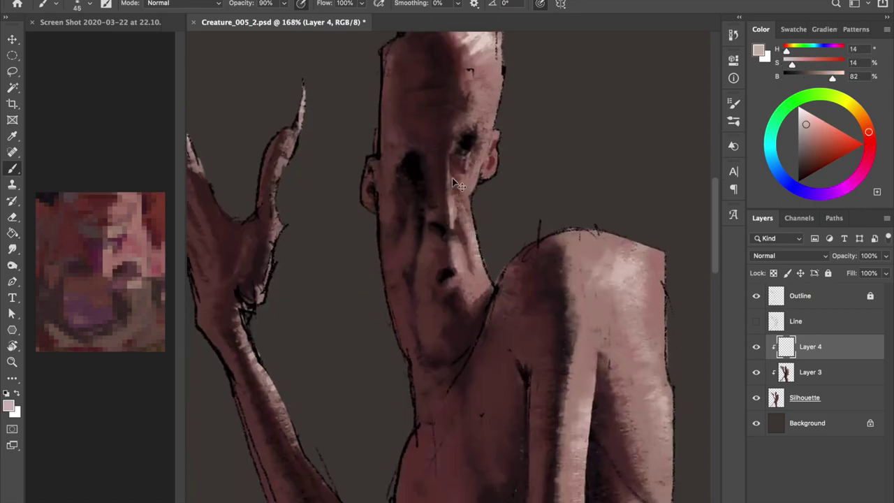
key("ctrl+shift+h")
key("bracketleft")
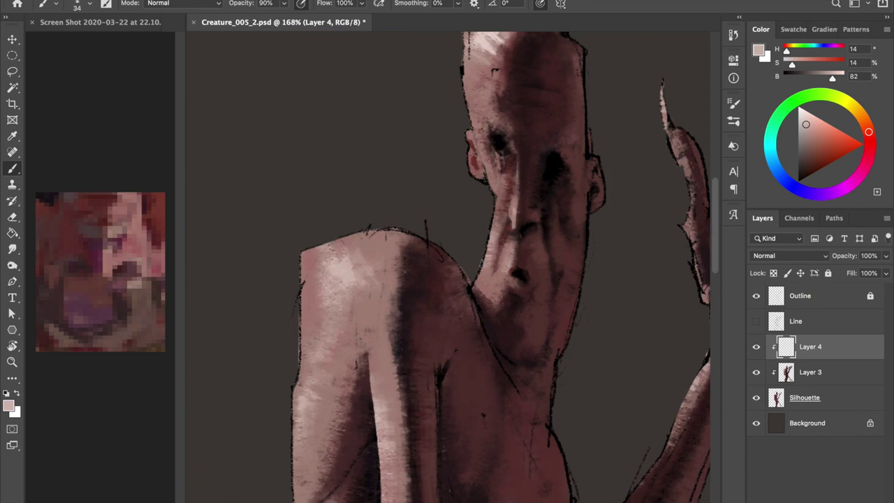
scroll(499, 251, "right", 5)
scroll(500, 252, "up", 3)
left_click(503, 249, "alt")
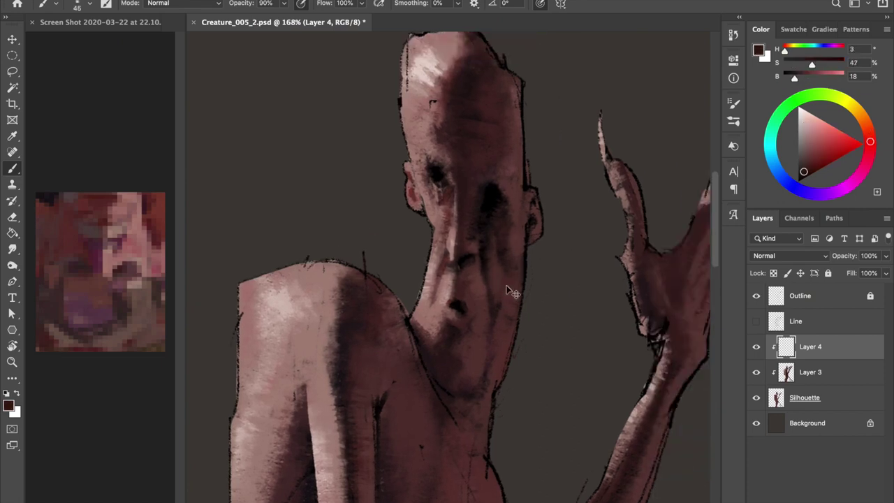
key("d")
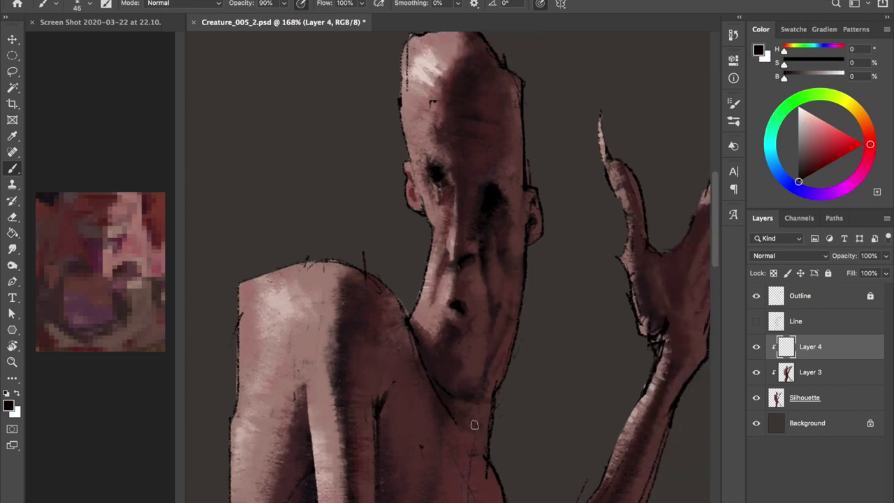
key("ctrl+shift+h")
- Shrink the brush to 27 px and sample pinks, browns and eye black for face shading
left_click(413, 287, "alt")
left_click_drag(430, 285, 417, 285)
left_click(372, 321, "alt")
left_click(403, 220, "alt")
left_click(406, 229, "alt")
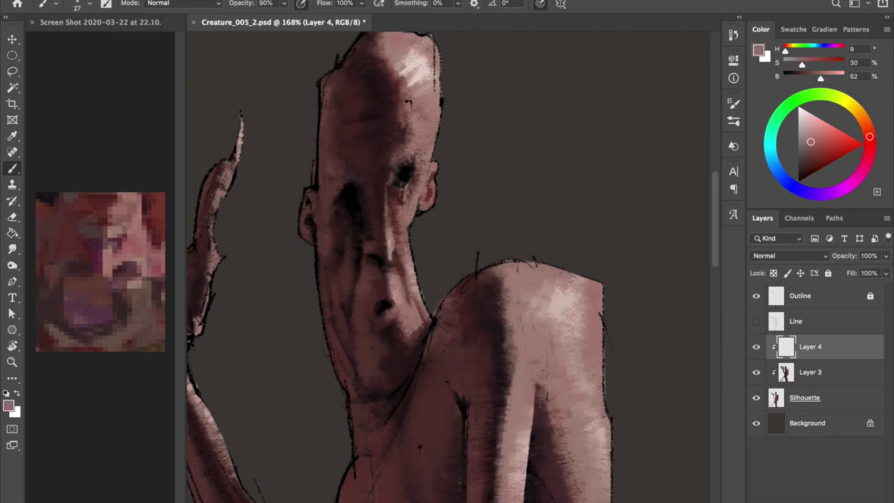
left_click(327, 187, "alt")
left_click(329, 190, "alt")
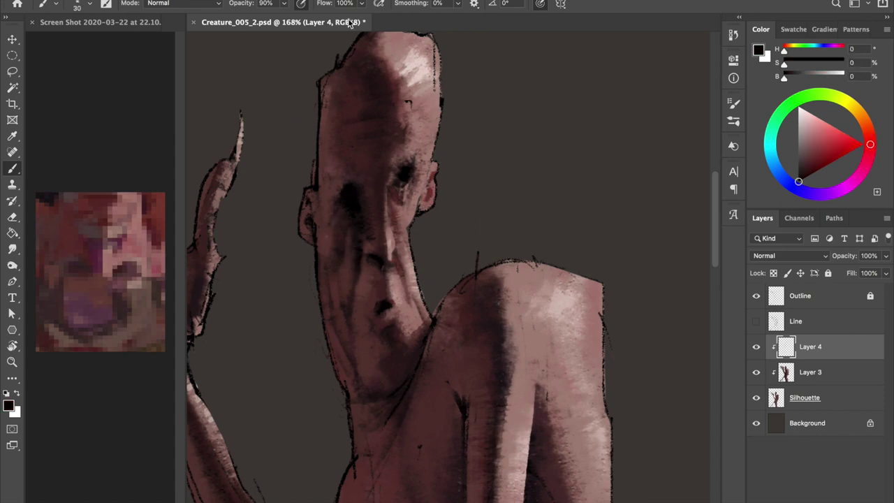